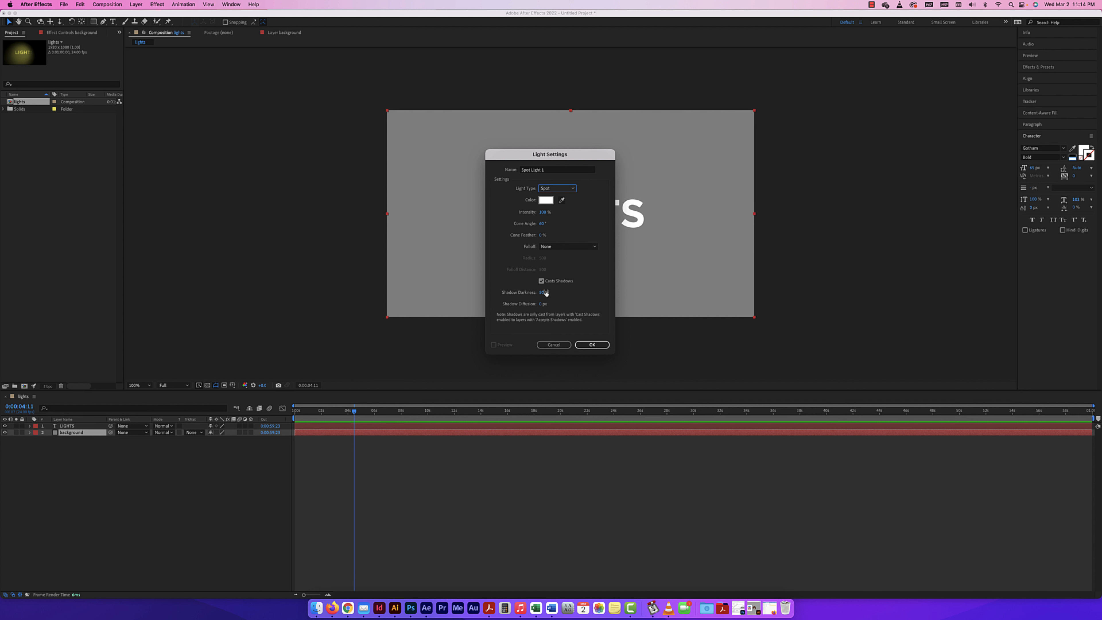
# Create the white spot light with 100% intensity and a 60° cone angle, casting shadows, and set the second view to Bottom
pyautogui.click(592, 344)
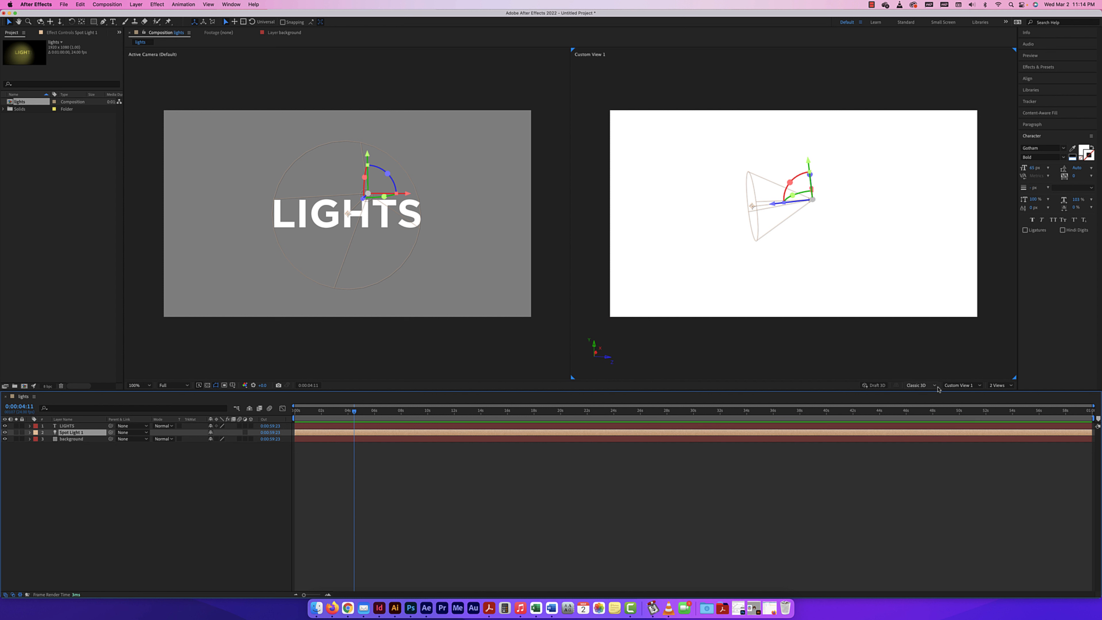
pyautogui.click(958, 385)
pyautogui.click(957, 377)
# Switch the composition viewer to a single view and return to the two-view layout
pyautogui.click(999, 385)
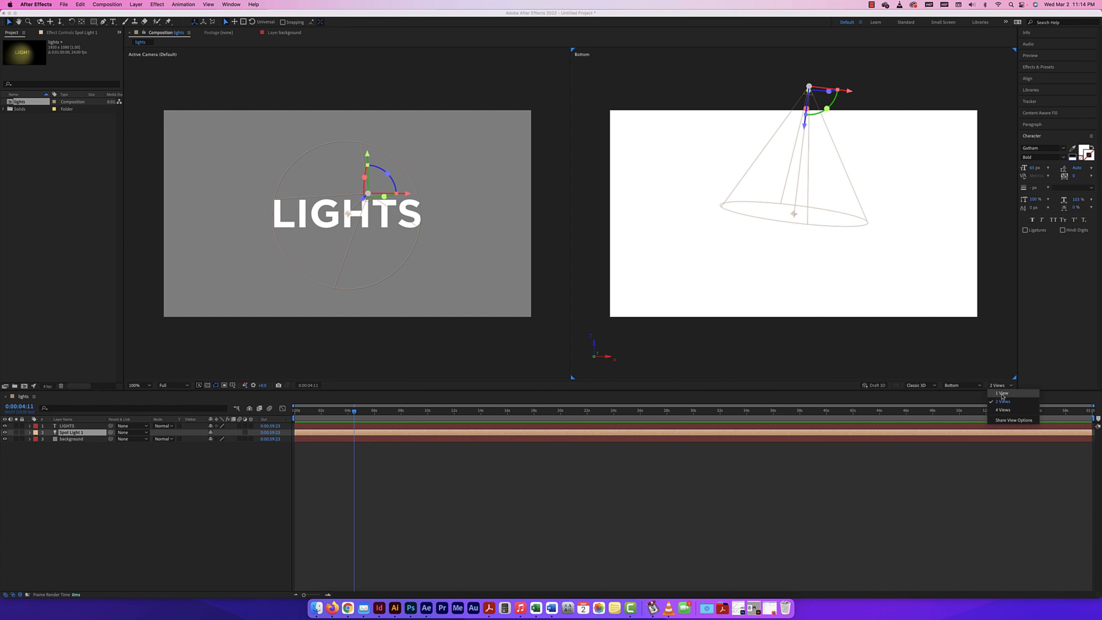
pyautogui.click(1002, 393)
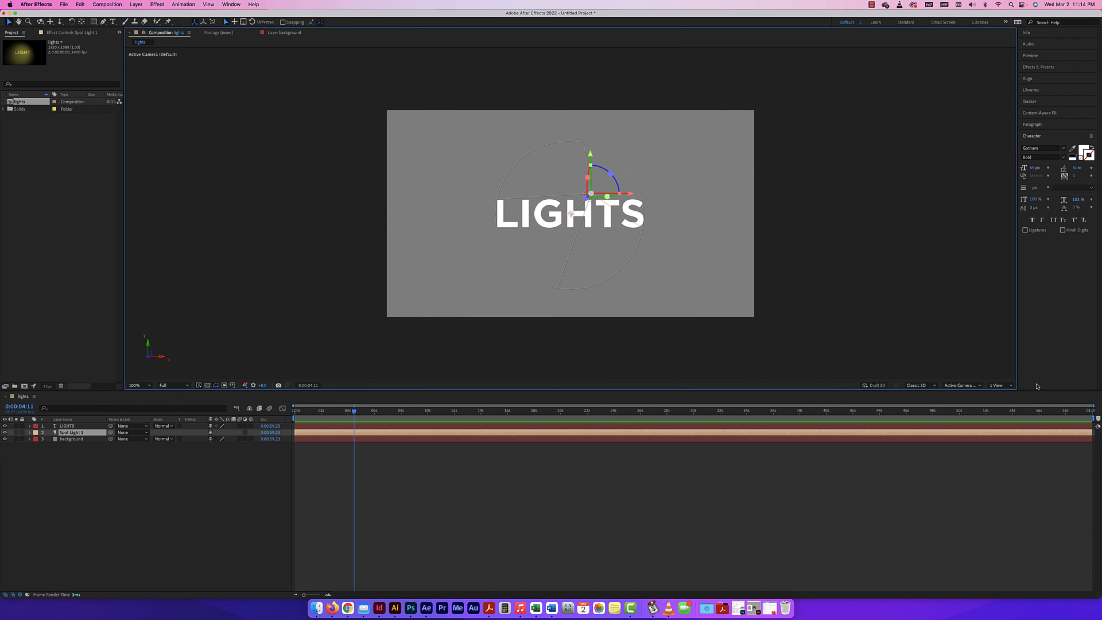
pyautogui.click(999, 385)
pyautogui.click(1002, 402)
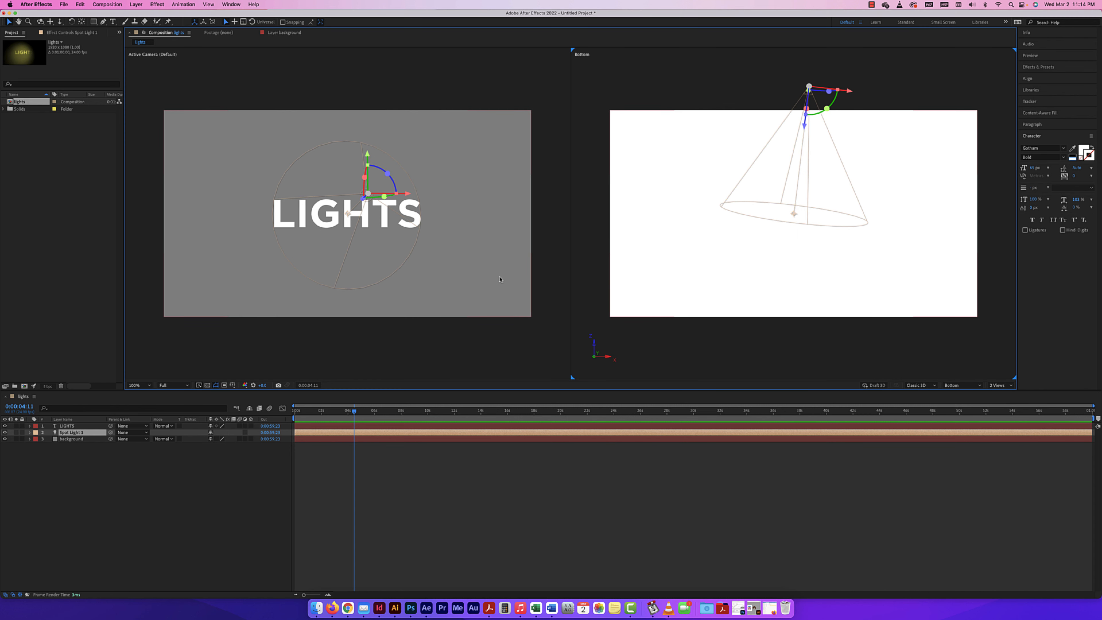
# Activate the second view of the composition and set it to Custom View 1
pyautogui.click(206, 88)
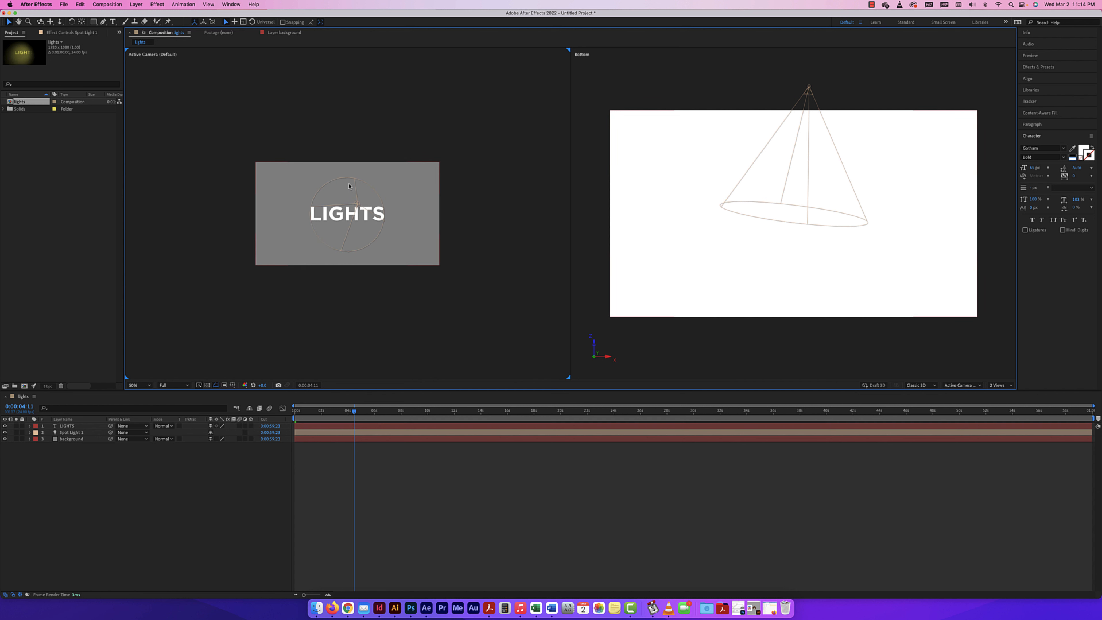
pyautogui.click(690, 140)
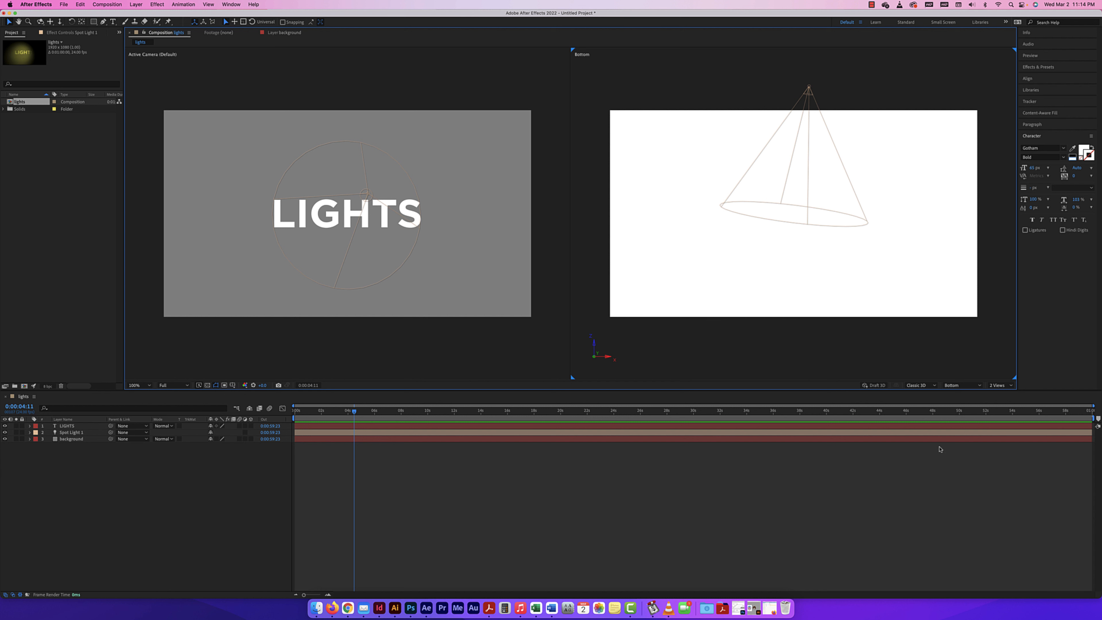
pyautogui.click(962, 385)
pyautogui.click(967, 467)
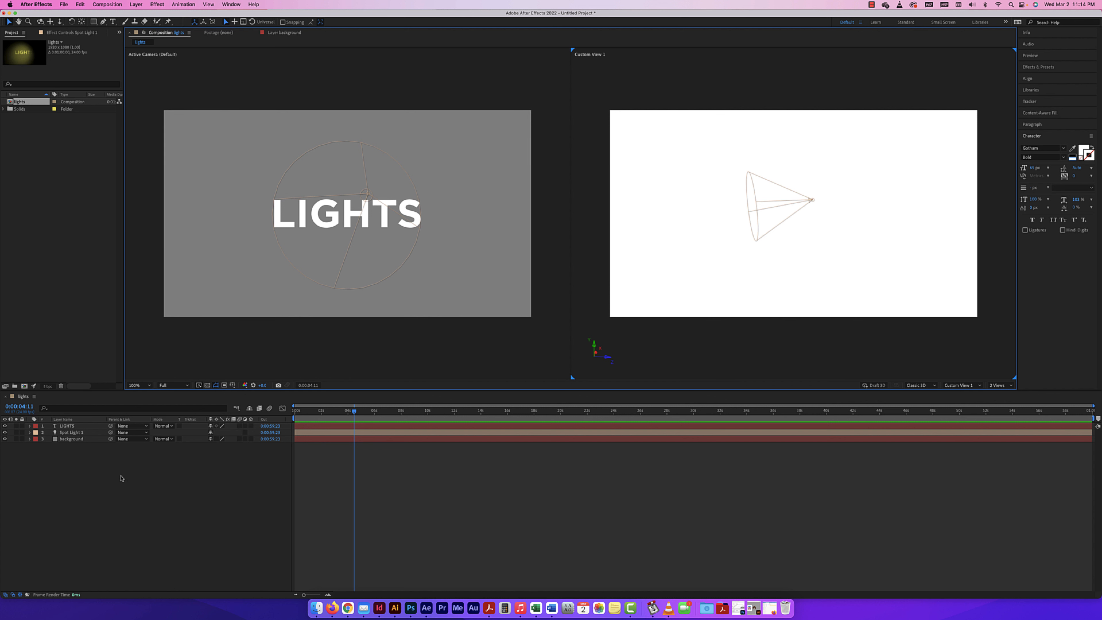
# Move the spot light layer above the LIGHTS text layer
pyautogui.click(70, 433)
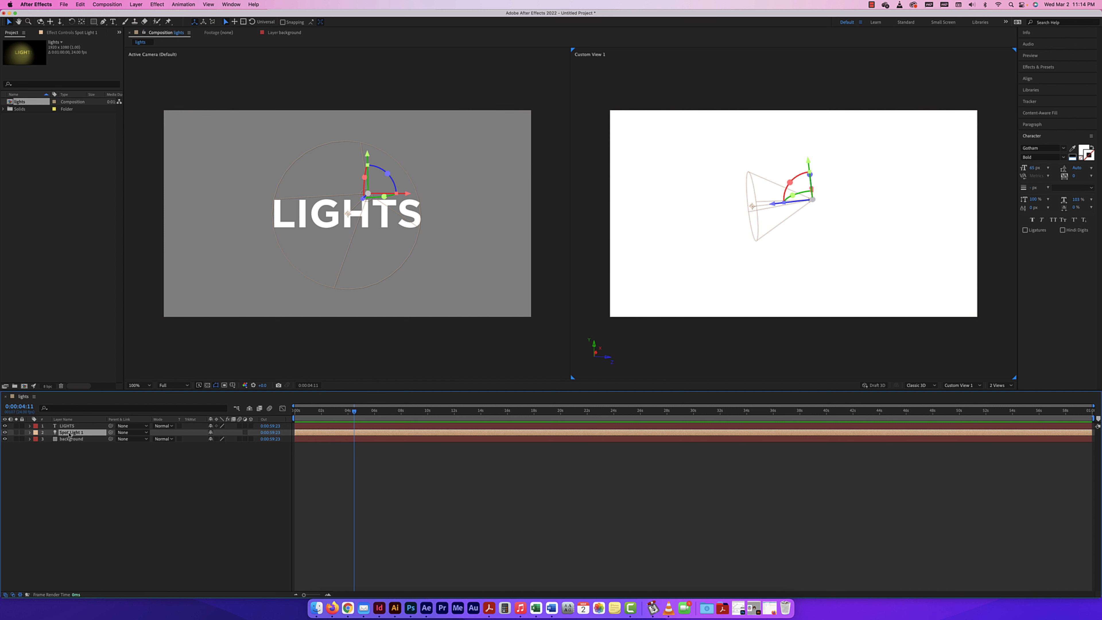
pyautogui.moveTo(69, 433); pyautogui.dragTo(71, 427)
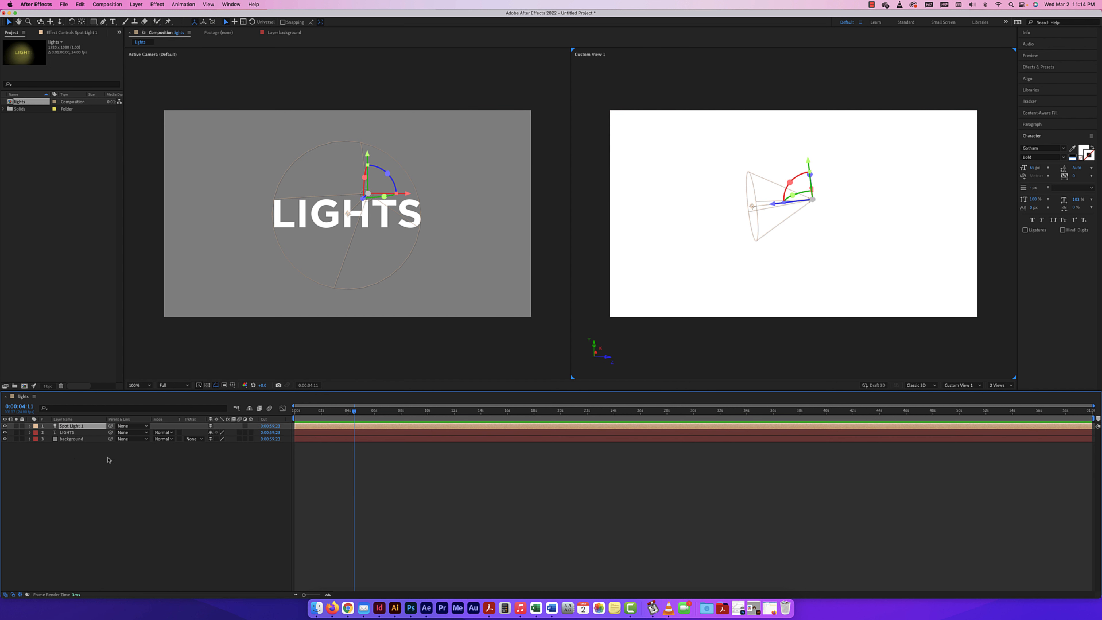
# Hide the timeline's layer Switches column and show it again
pyautogui.rightClick(256, 422)
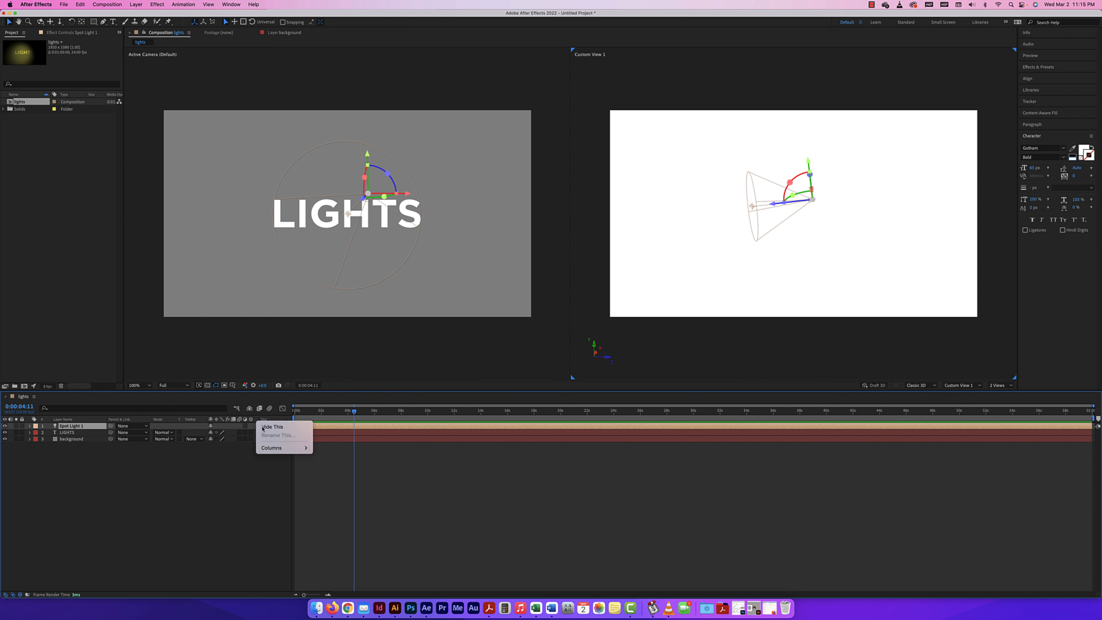
pyautogui.moveTo(286, 447)
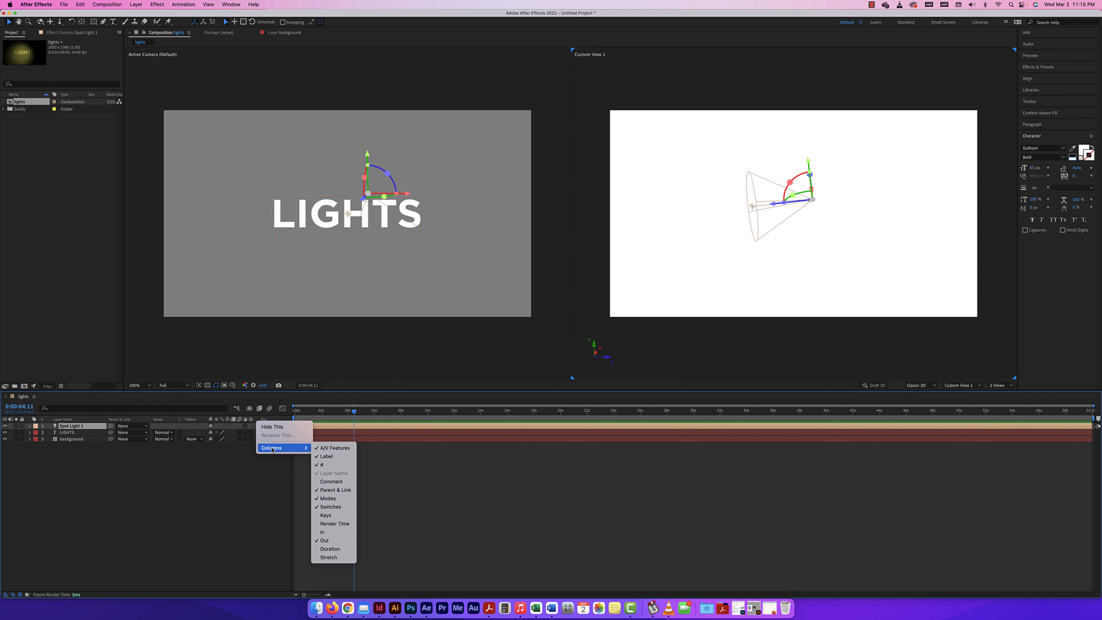
pyautogui.click(334, 511)
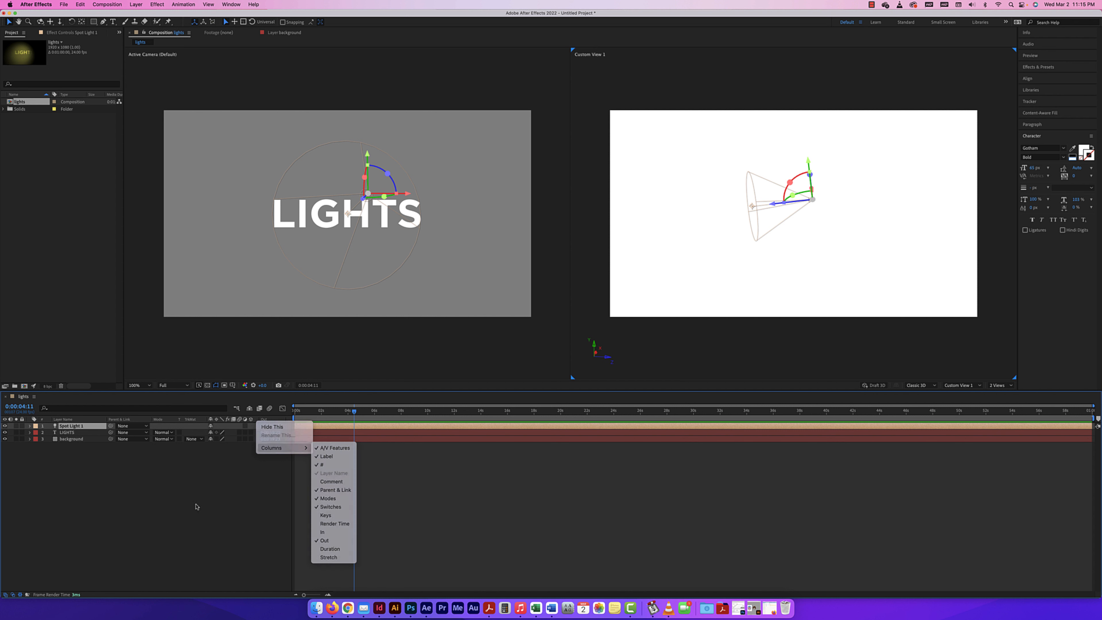
pyautogui.click(13, 596)
pyautogui.click(13, 596)
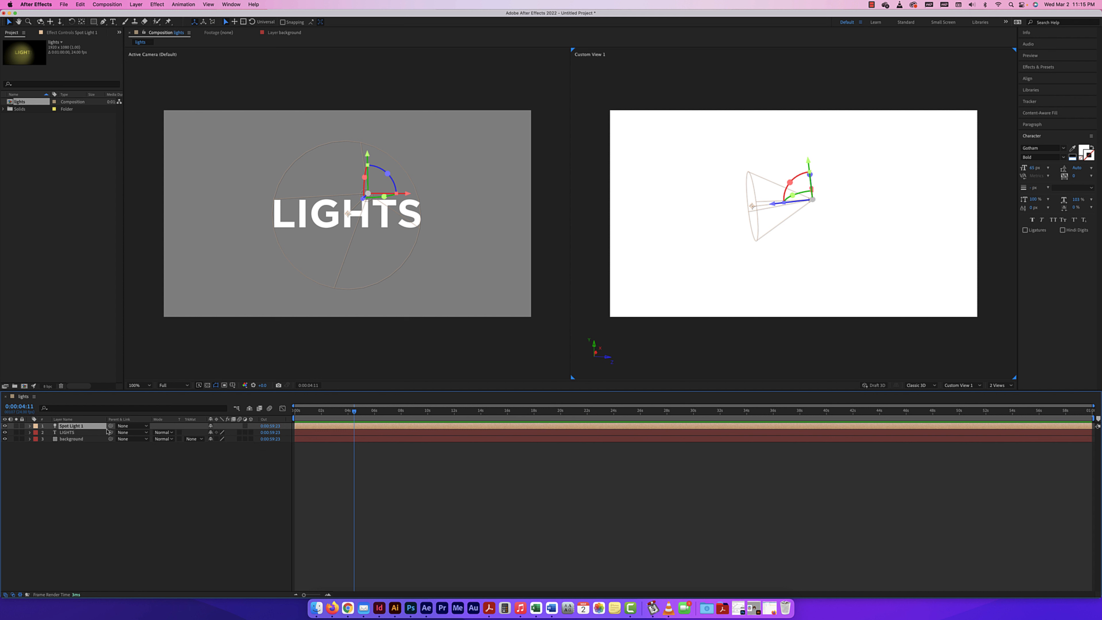
# Turn the LIGHTS text layer into a 3D layer
pyautogui.click(250, 433)
pyautogui.press('space')
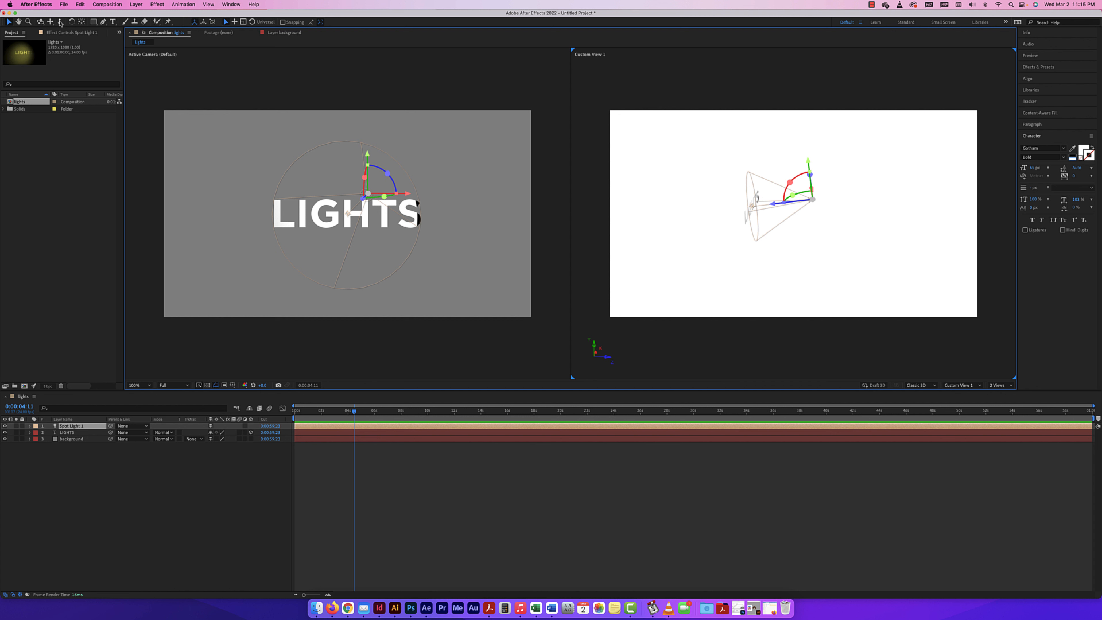
# Orbit, pan and zoom Custom View 1 to examine the 3D text in relation to the spot light's cone
pyautogui.press('c')
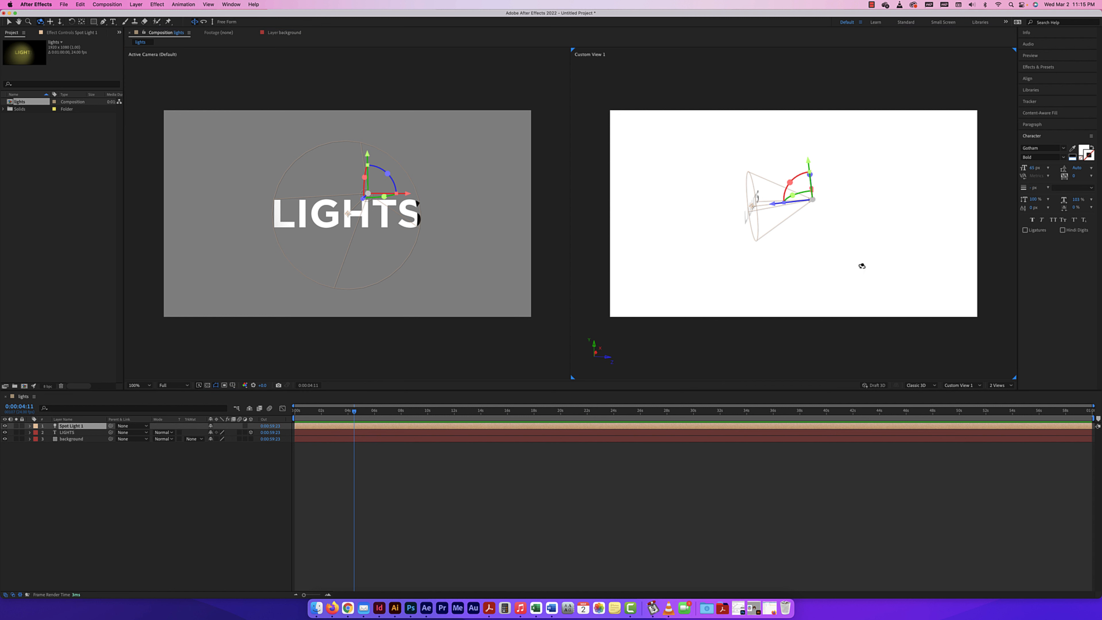
pyautogui.moveTo(862, 266); pyautogui.dragTo(833, 238)
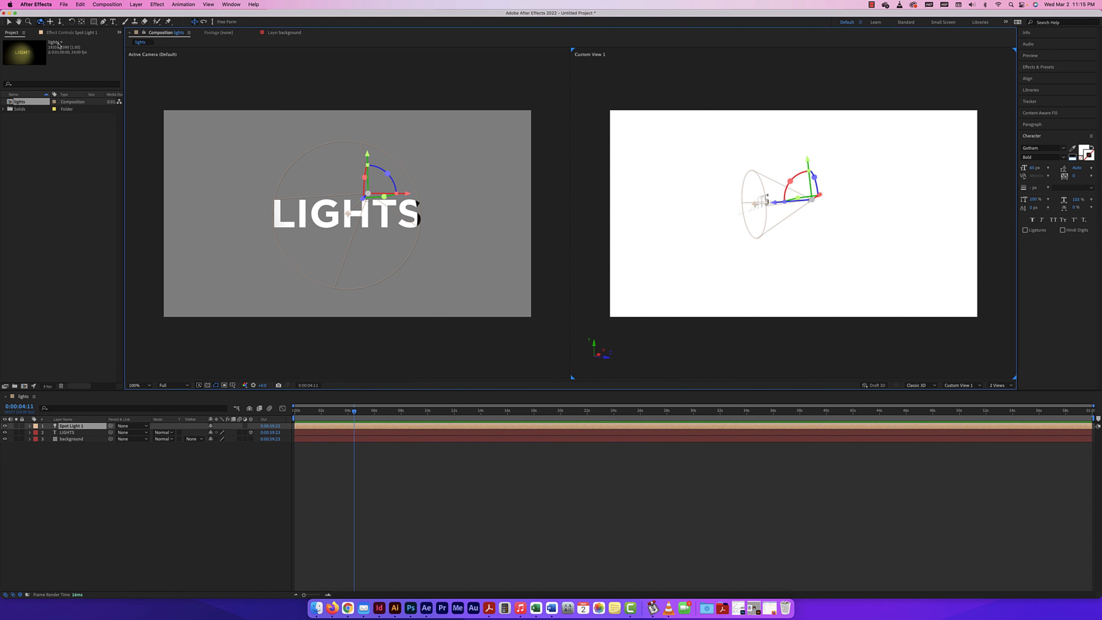
pyautogui.click(50, 21)
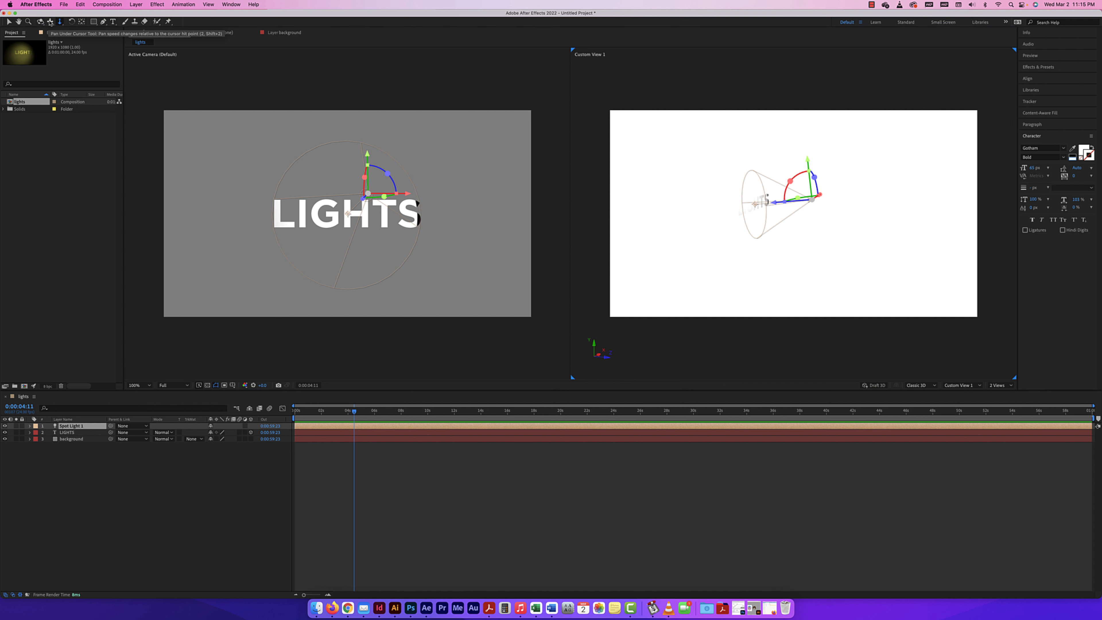
pyautogui.moveTo(736, 212)
pyautogui.mouseDown()
pyautogui.moveTo(727, 217)
pyautogui.moveTo(743, 207)
pyautogui.moveTo(738, 219)
pyautogui.mouseUp()
pyautogui.click(60, 21)
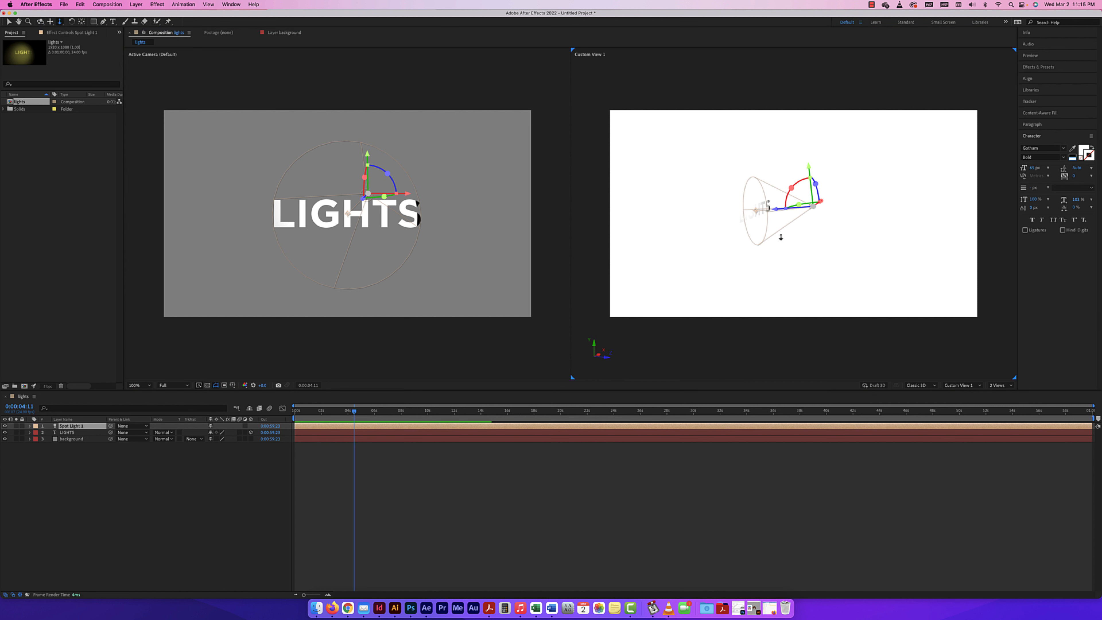
pyautogui.scroll(2, 780, 237)
pyautogui.scroll(-2, 781, 237)
pyautogui.scroll(2, 780, 237)
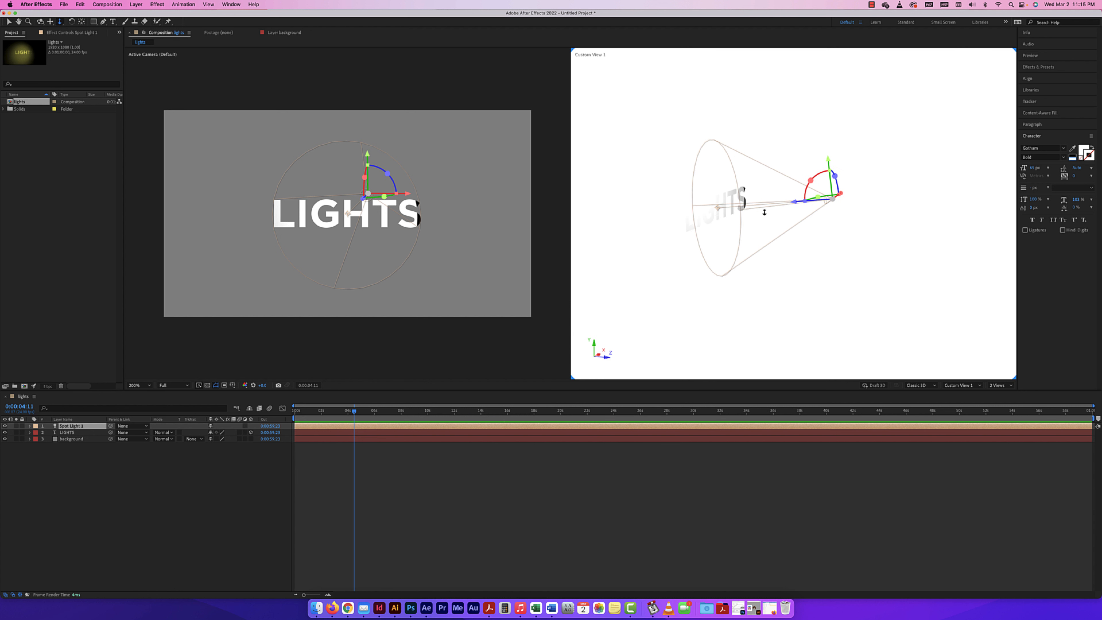
pyautogui.moveTo(782, 147); pyautogui.dragTo(722, 303)
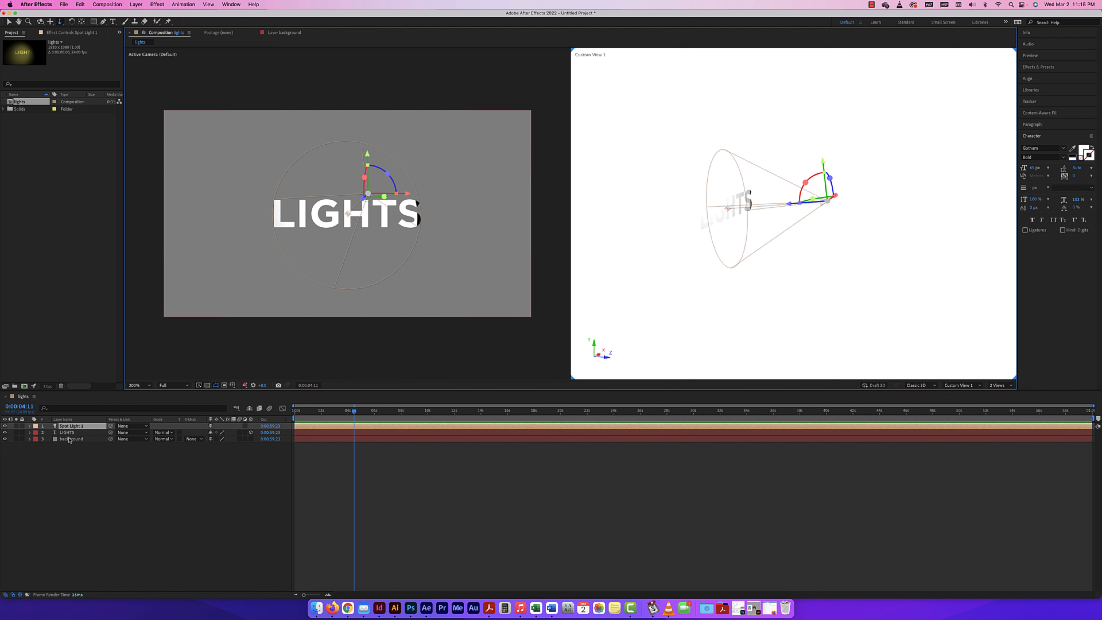
# Turn the background layer into a 3D layer so that the spot light falls on it
pyautogui.click(251, 439)
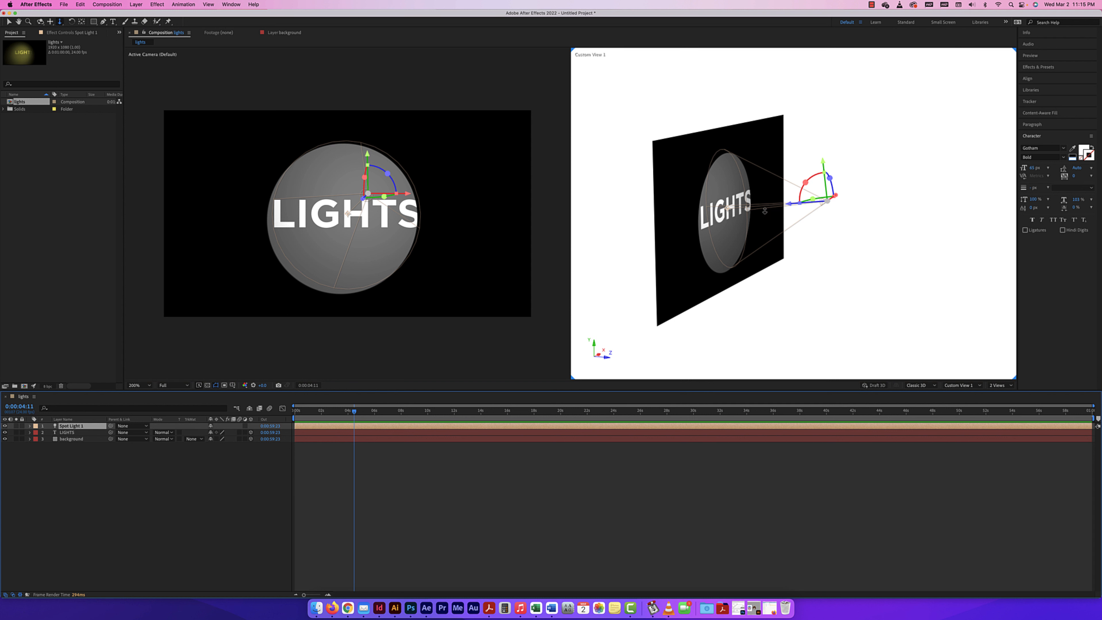
pyautogui.scroll(1, 707, 182)
pyautogui.scroll(-1, 698, 215)
pyautogui.click(251, 439)
pyautogui.click(251, 438)
pyautogui.moveTo(431, 329); pyautogui.dragTo(331, 251)
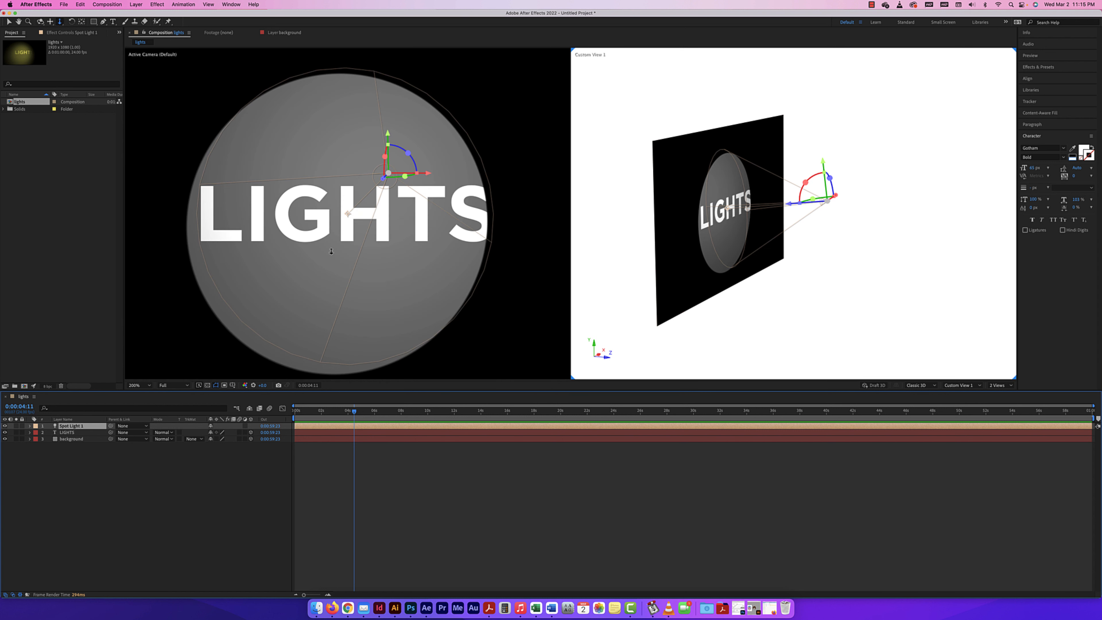
pyautogui.press(',')
pyautogui.click(505, 258)
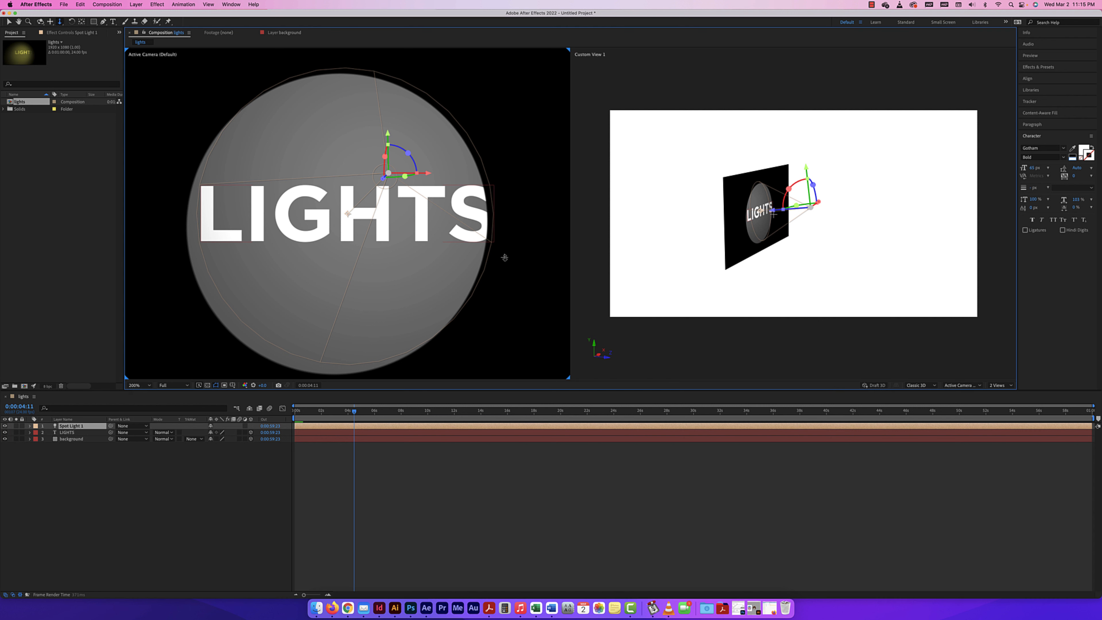
pyautogui.press(',')
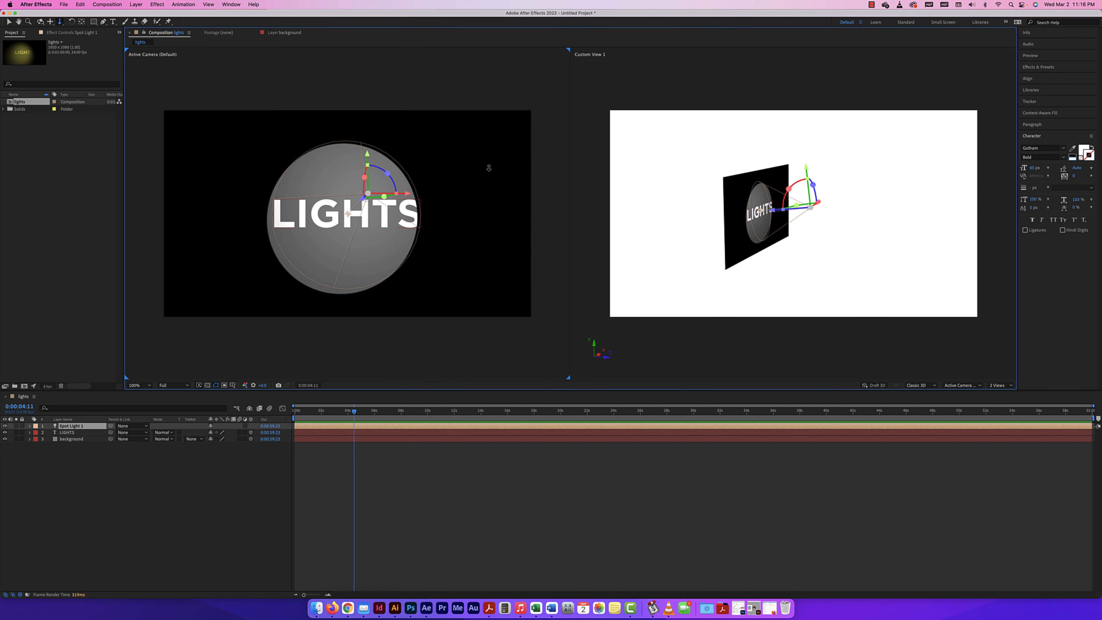
# Reveal the spot light's Transform properties and shift its Point of Interest slightly left, up and toward the light
pyautogui.click(86, 465)
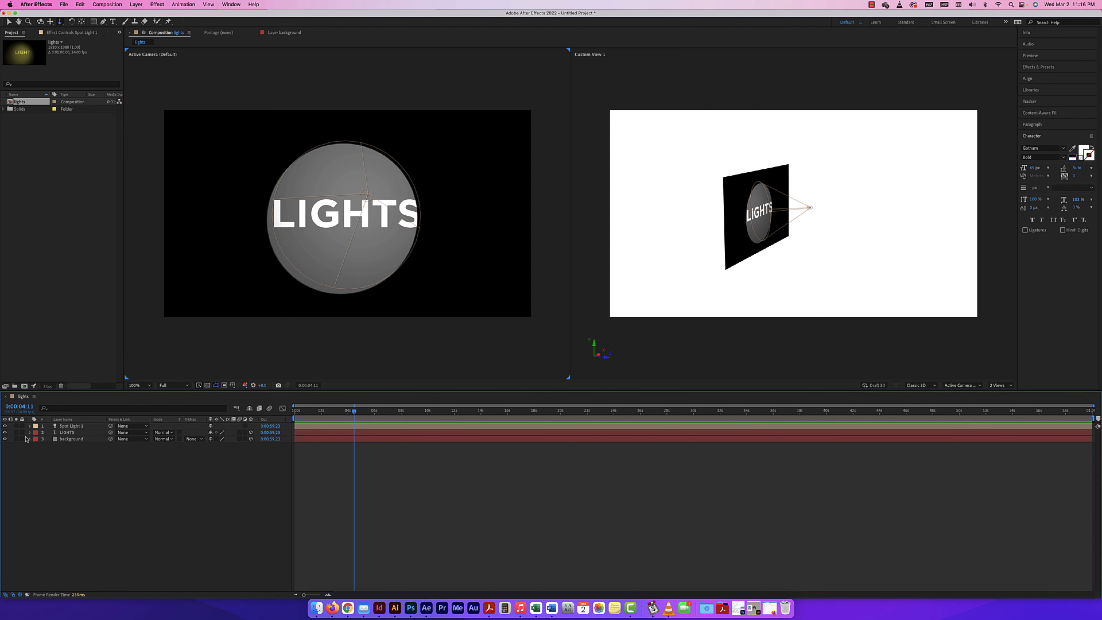
pyautogui.click(30, 426)
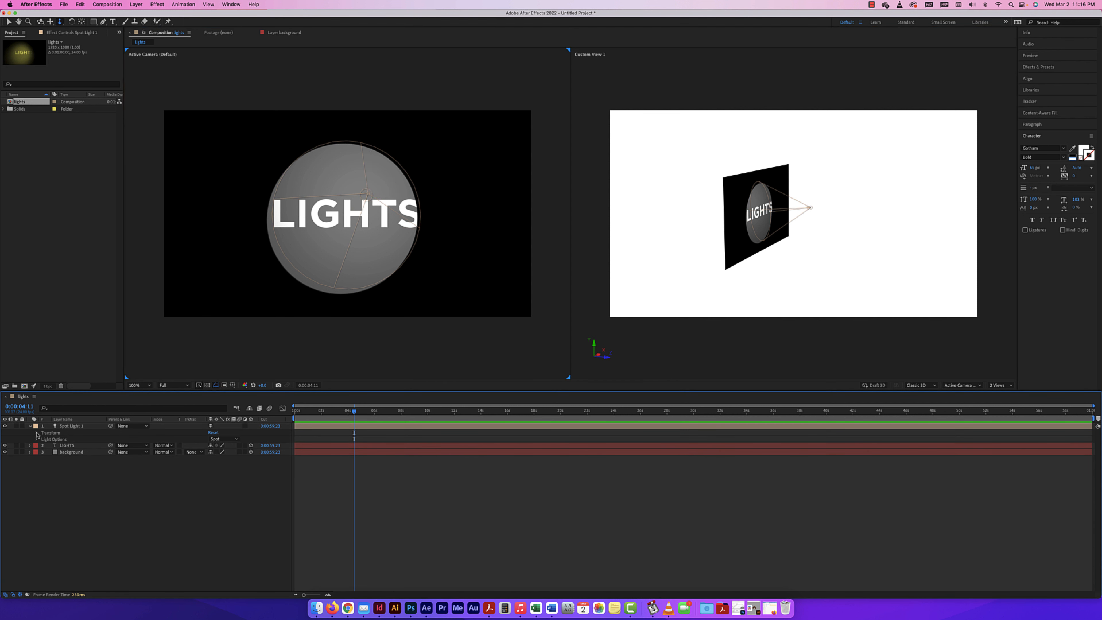
pyautogui.click(37, 433)
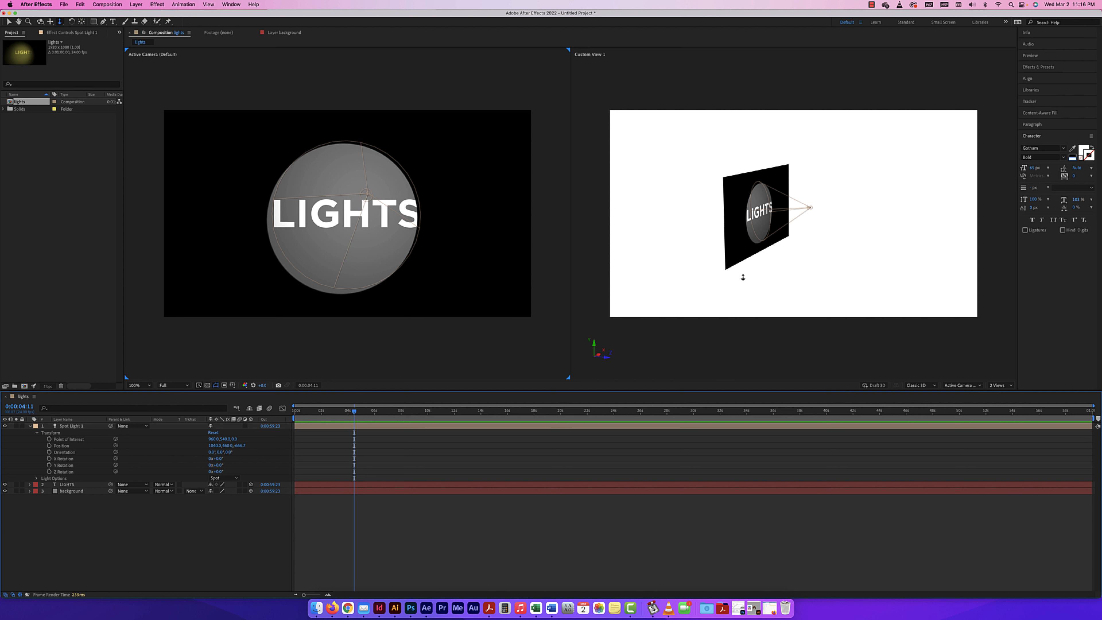
pyautogui.scroll(2, 741, 275)
pyautogui.scroll(2, 740, 273)
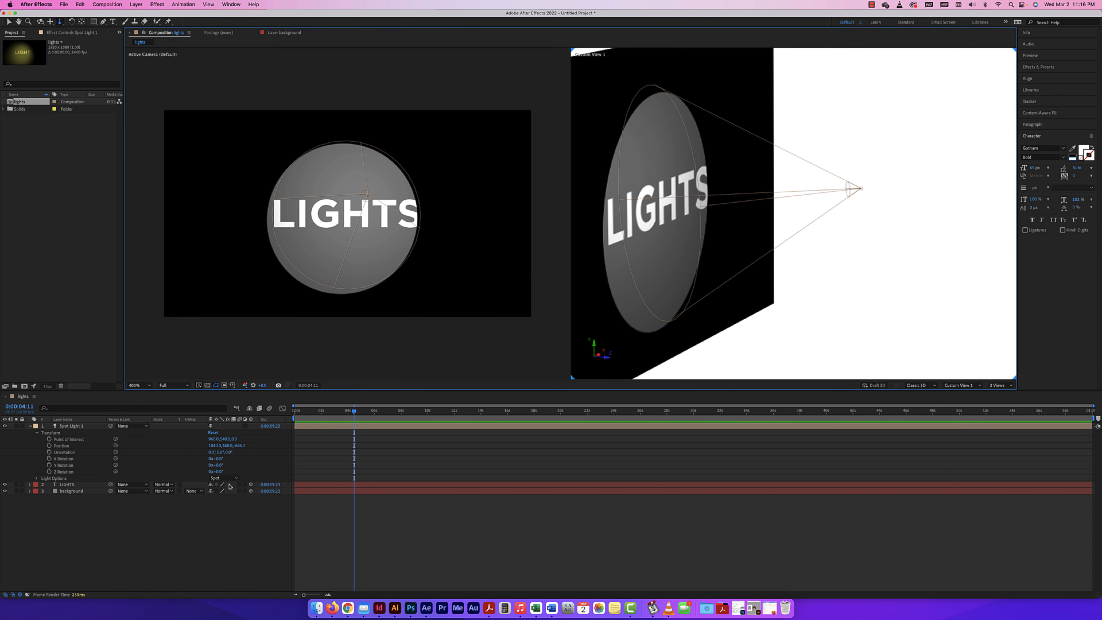
pyautogui.click(68, 440)
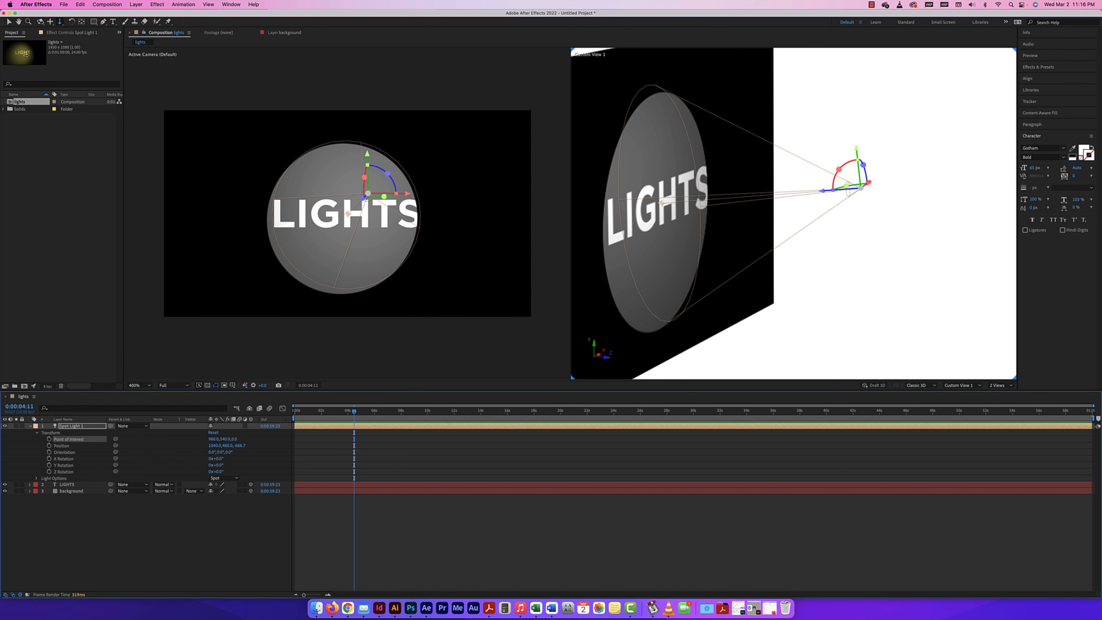
pyautogui.click(10, 22)
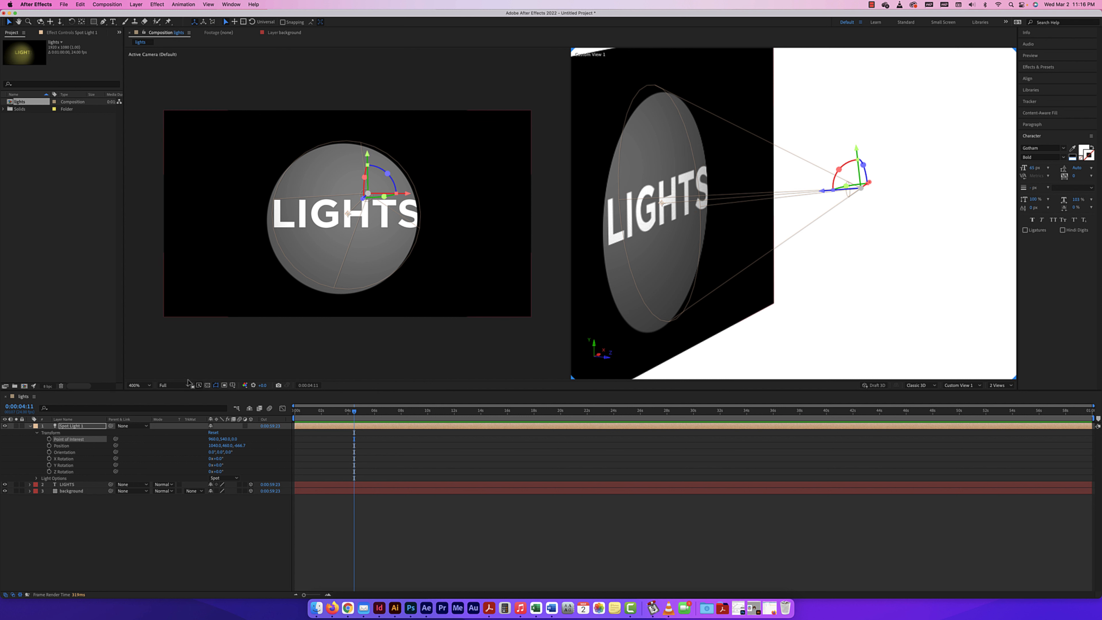
pyautogui.moveTo(234, 441)
pyautogui.mouseDown()
pyautogui.moveTo(262, 441)
pyautogui.moveTo(217, 439)
pyautogui.mouseUp()
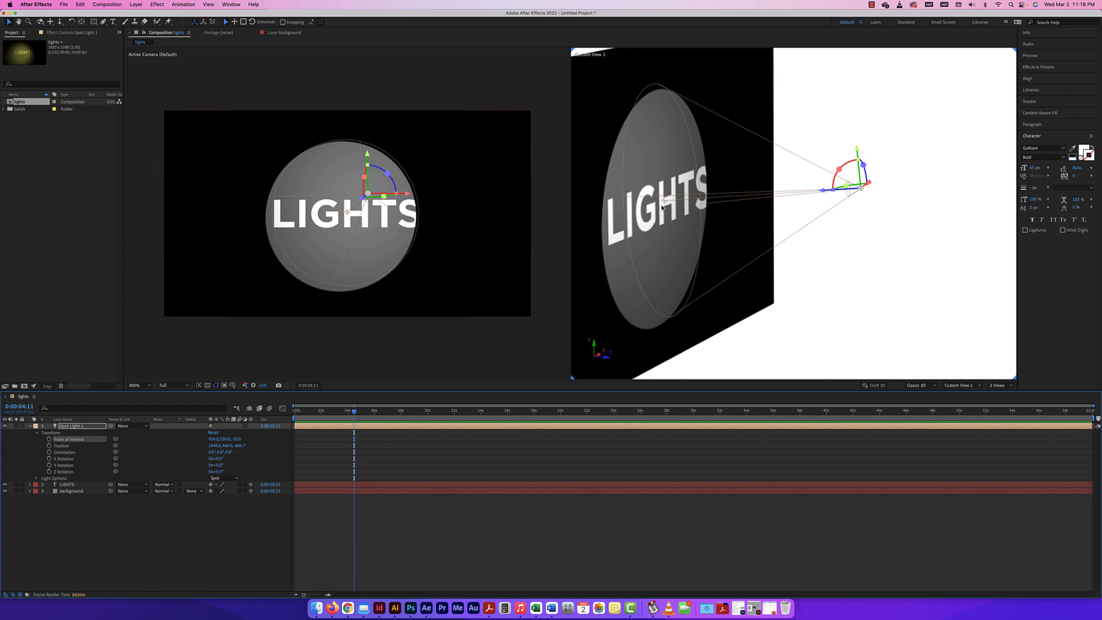
# Move the spot light's position slightly left, down and farther from the text, and tilt its orientation a few degrees on each axis
pyautogui.moveTo(242, 446); pyautogui.dragTo(200, 438)
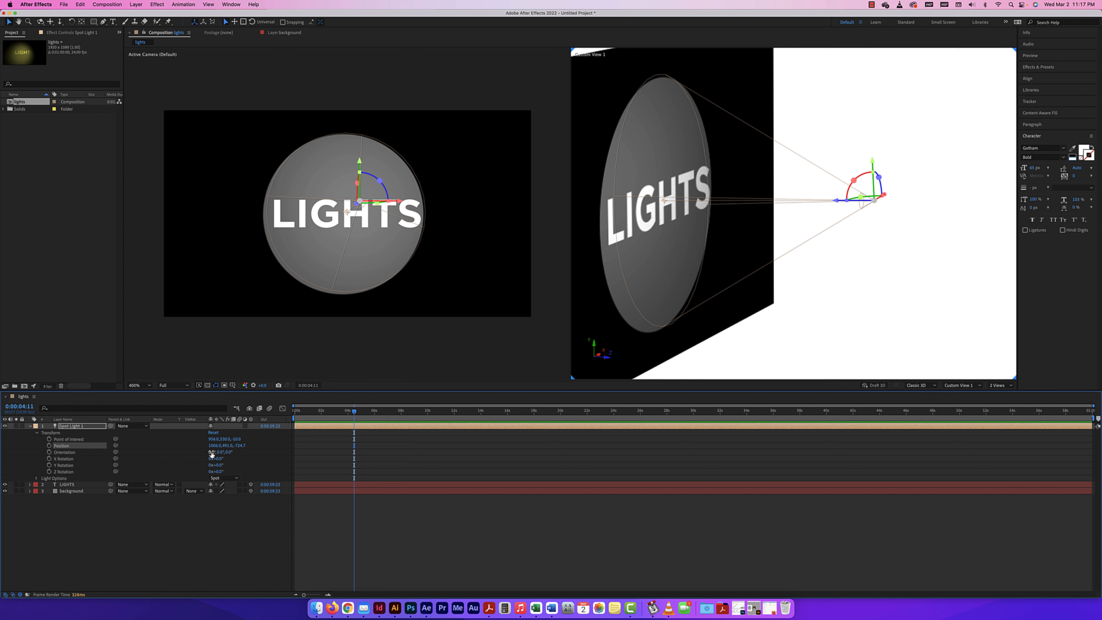
pyautogui.moveTo(211, 452); pyautogui.dragTo(235, 452)
pyautogui.moveTo(247, 453); pyautogui.dragTo(231, 452)
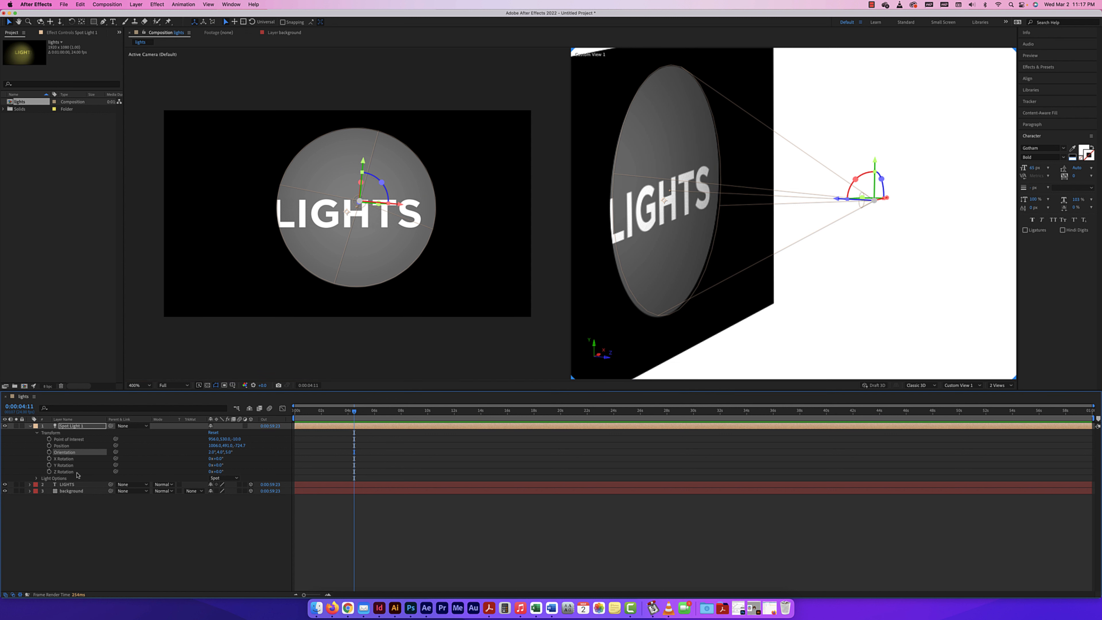
# Reveal the spot light's Light Options, try a lower intensity and set it back to 100%
pyautogui.click(35, 479)
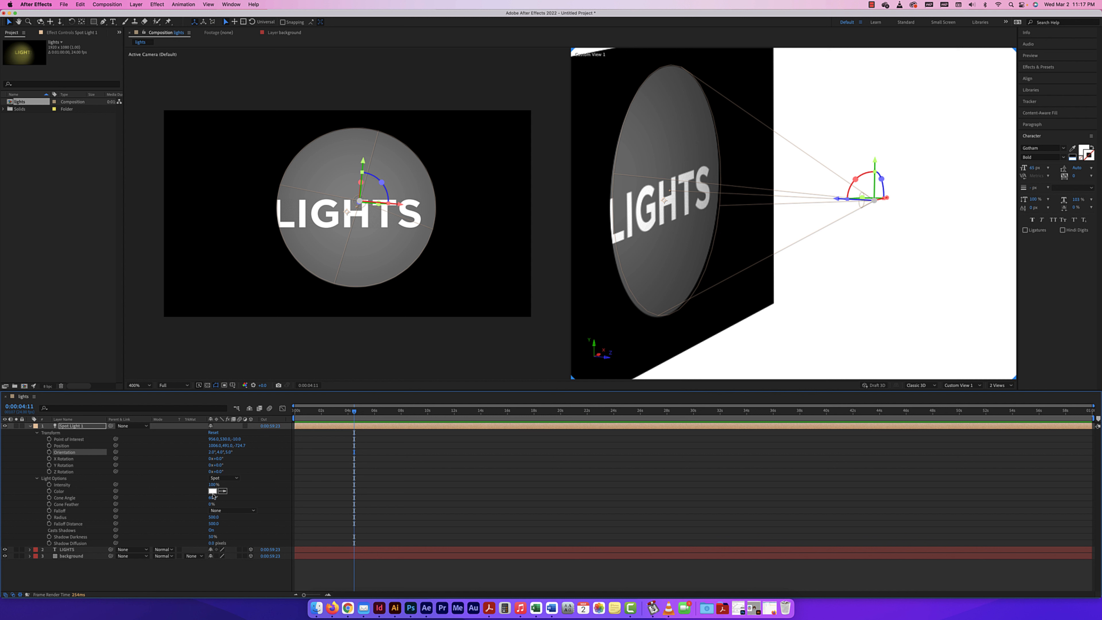
pyautogui.moveTo(213, 484)
pyautogui.mouseDown()
pyautogui.moveTo(273, 484)
pyautogui.moveTo(176, 487)
pyautogui.moveTo(203, 489)
pyautogui.mouseUp()
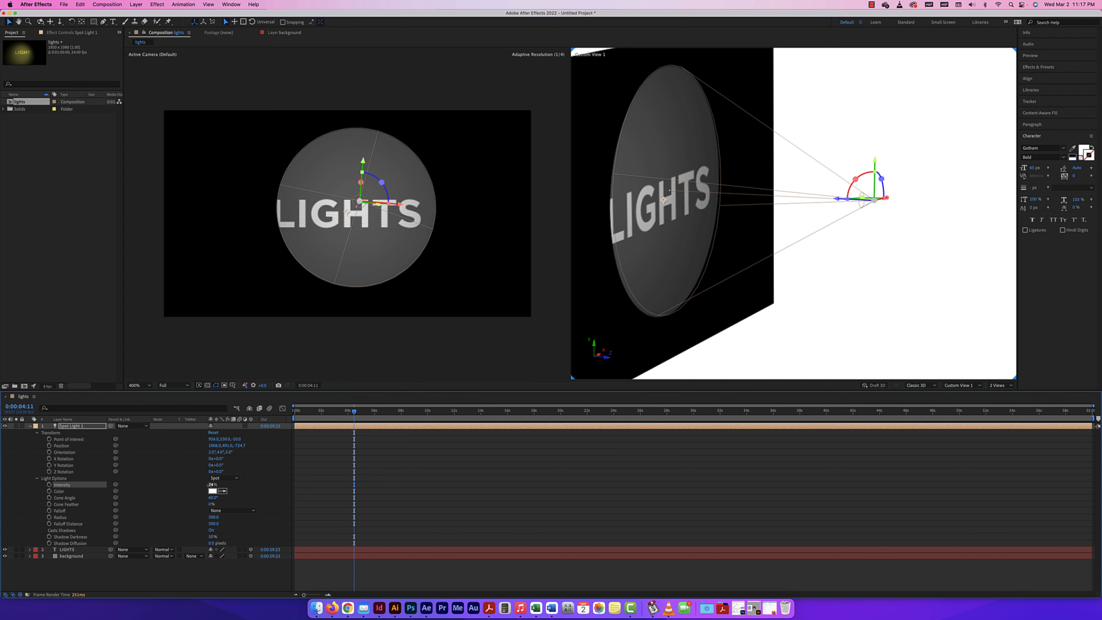
pyautogui.click(213, 484)
pyautogui.write('100')
pyautogui.press('Return')
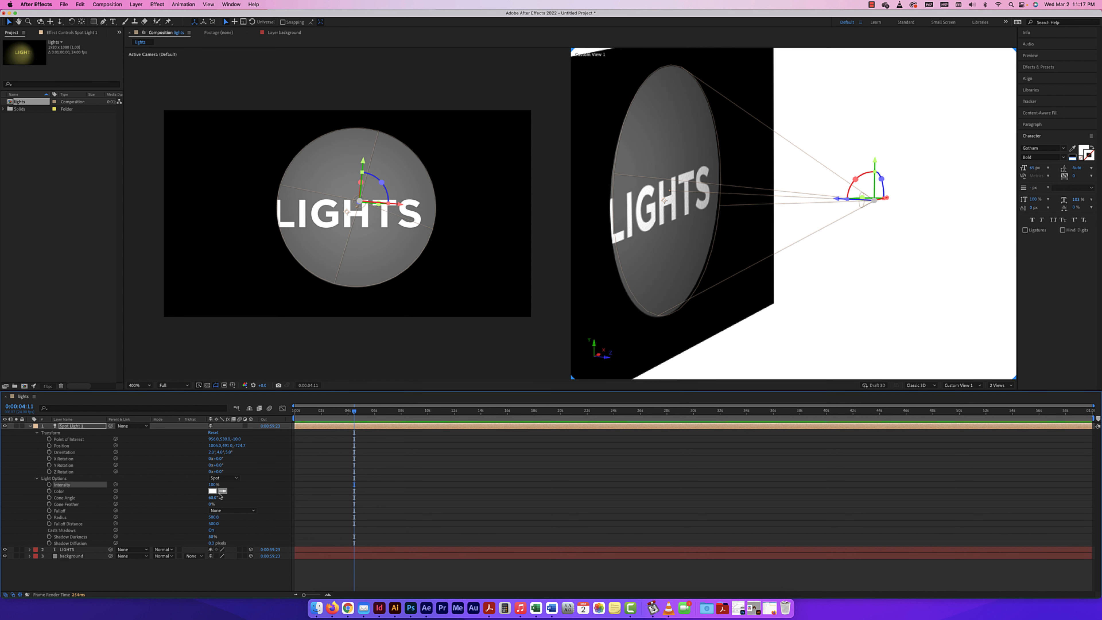
# Set the spot light's color to a dark golden yellow, 928017
pyautogui.click(213, 491)
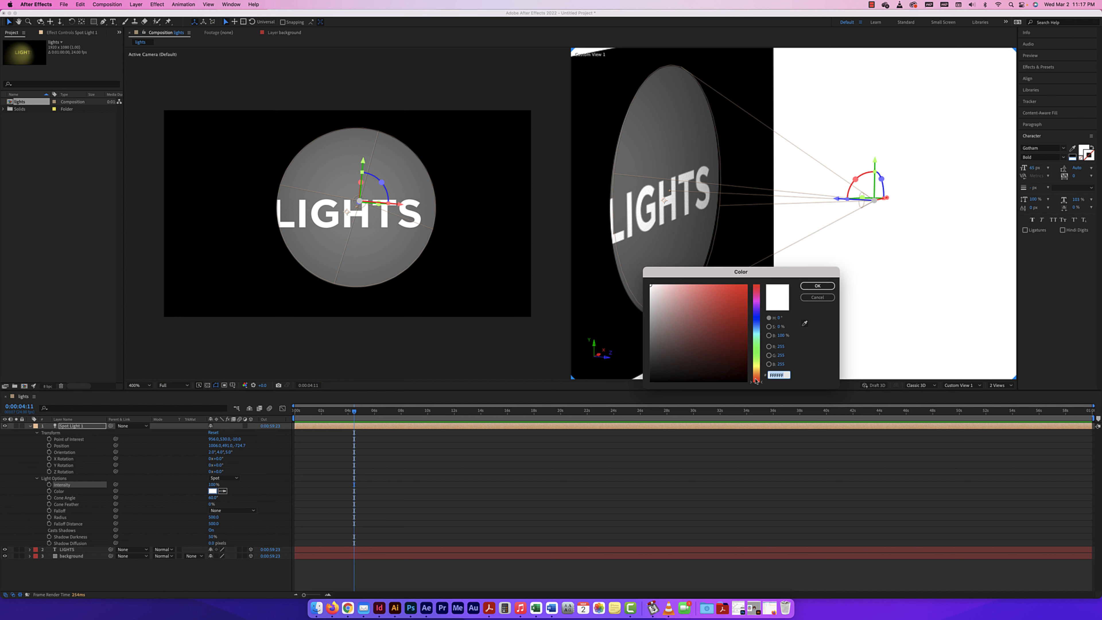
pyautogui.click(756, 369)
pyautogui.click(732, 326)
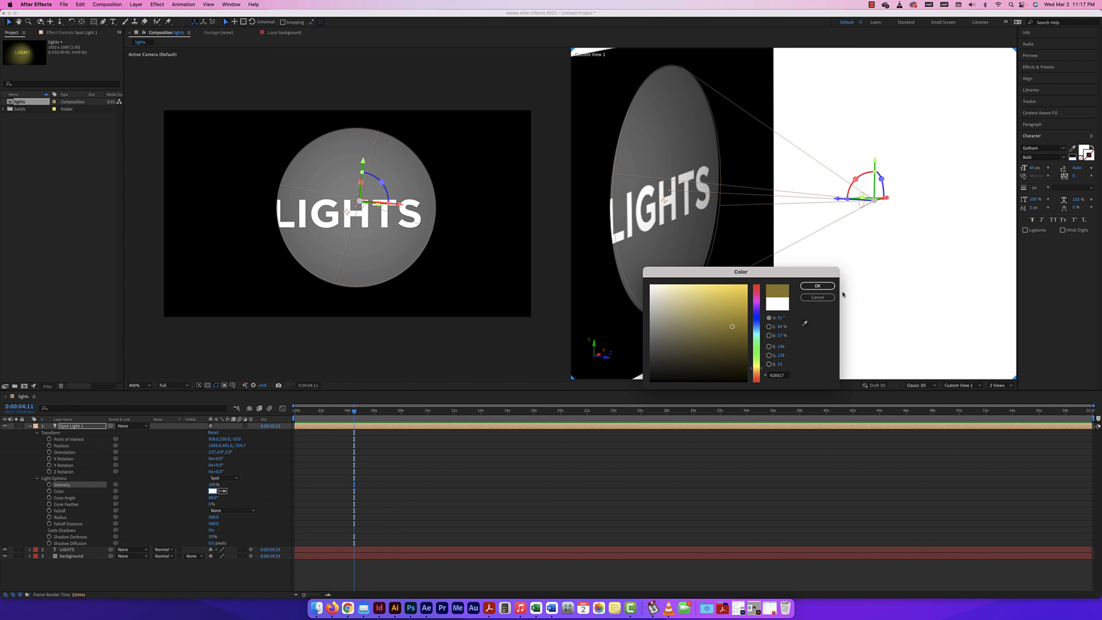
pyautogui.click(817, 286)
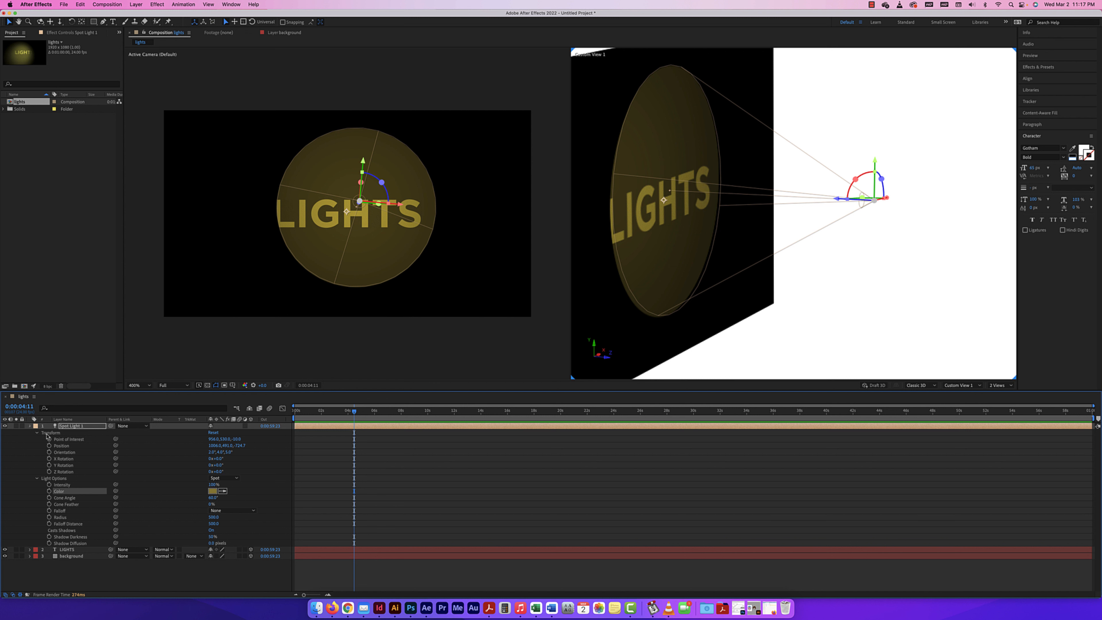
# Try the spot light below the LIGHTS layer, return it to the top of the stack, and switch its visibility off and on
pyautogui.click(30, 426)
pyautogui.moveTo(78, 428); pyautogui.dragTo(79, 438)
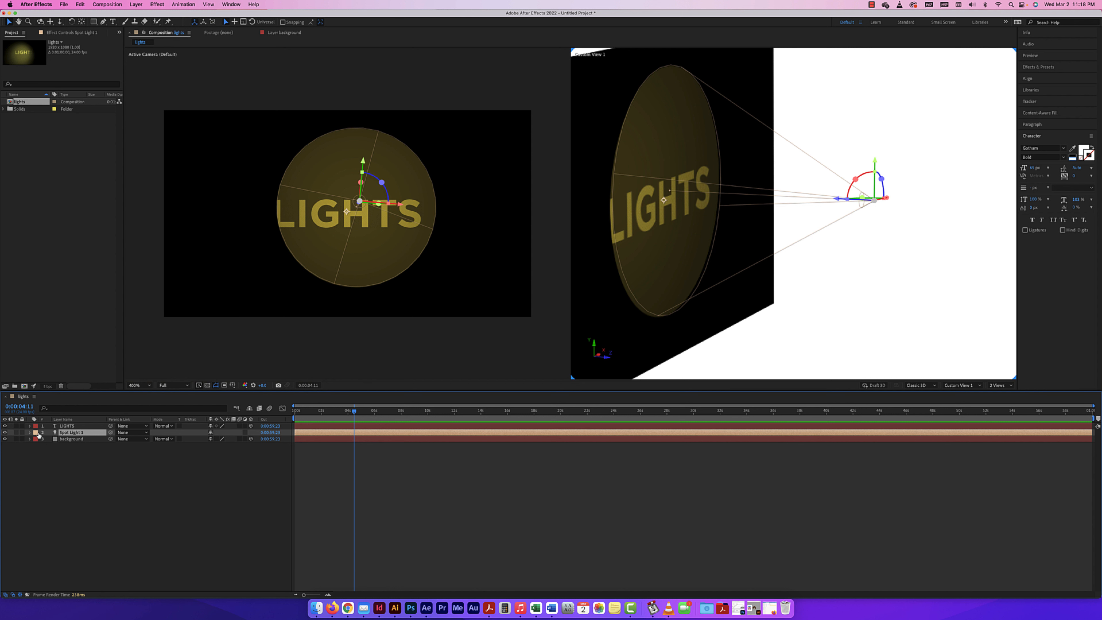
pyautogui.moveTo(64, 435); pyautogui.dragTo(74, 433)
pyautogui.moveTo(73, 433)
pyautogui.mouseDown()
pyautogui.moveTo(73, 443)
pyautogui.moveTo(75, 426)
pyautogui.mouseUp()
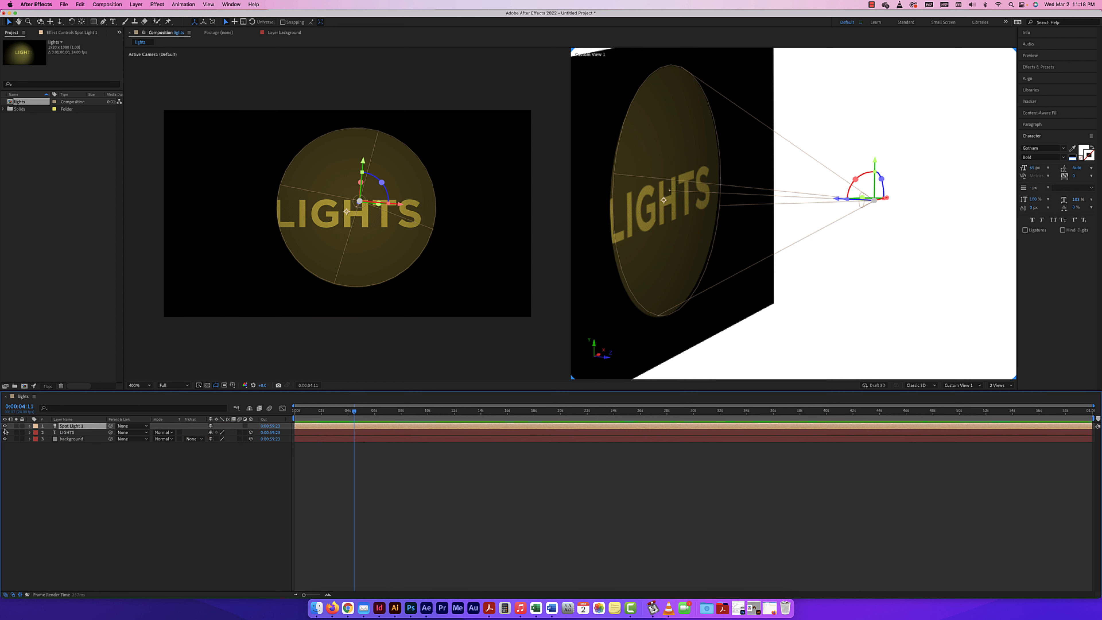
pyautogui.click(5, 427)
pyautogui.click(5, 426)
# Widen the spot light's cone angle to 87° and soften its edge with a cone feather of 77%
pyautogui.click(30, 427)
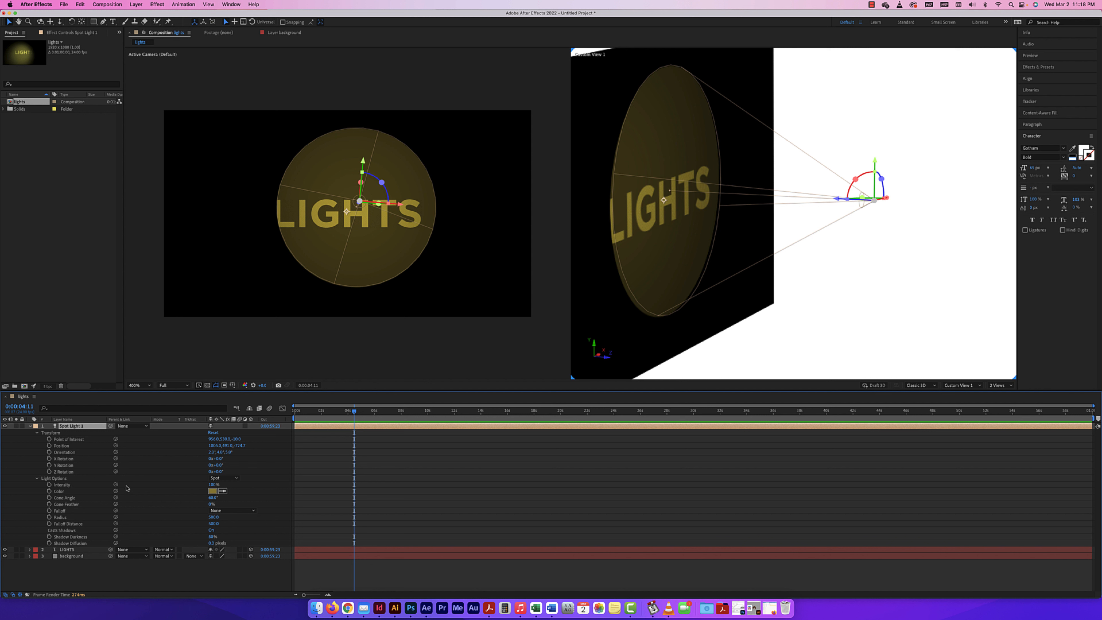
pyautogui.moveTo(212, 497); pyautogui.dragTo(219, 496)
pyautogui.click(856, 344)
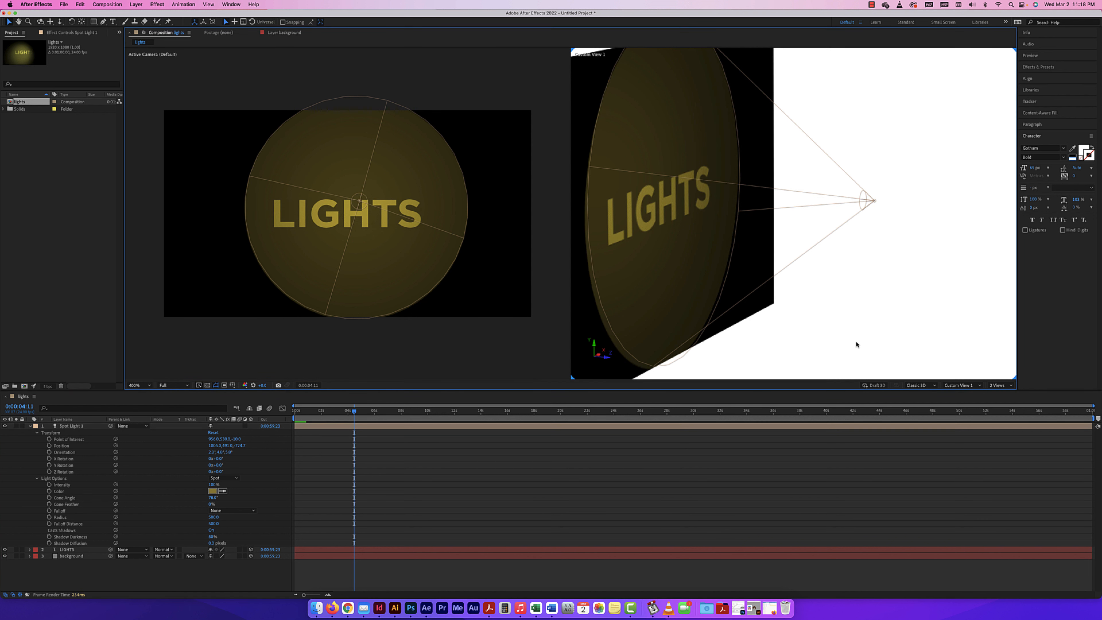
pyautogui.press(',')
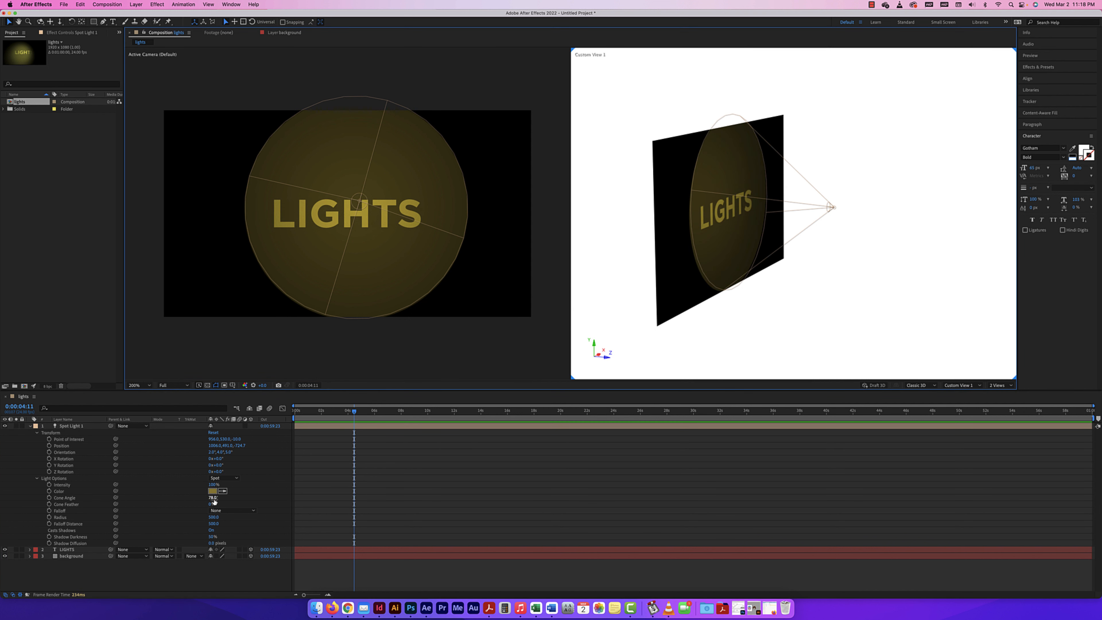
pyautogui.moveTo(213, 501); pyautogui.dragTo(217, 500)
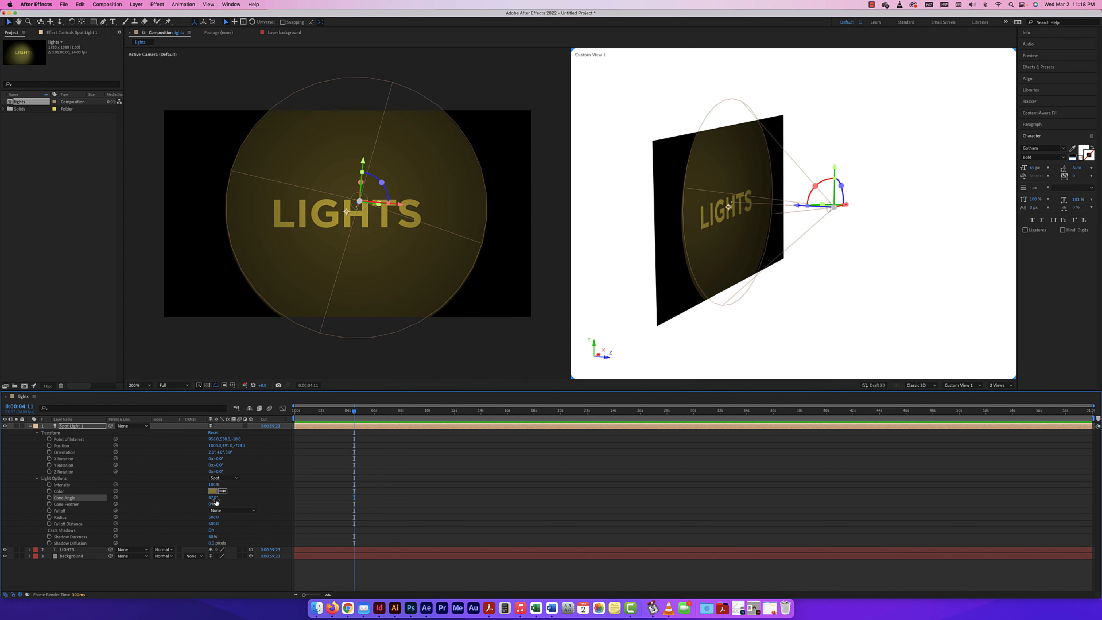
pyautogui.moveTo(211, 505); pyautogui.dragTo(242, 507)
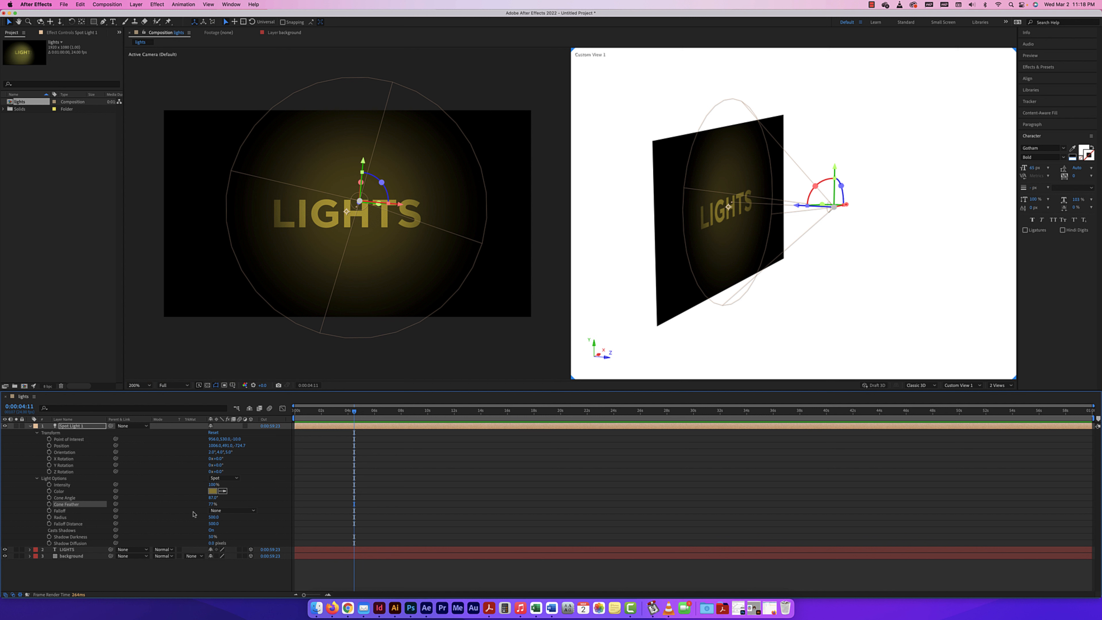
# Try the Smooth and Inverse Square Clamped falloffs on the spot light and set the falloff back to None
pyautogui.click(222, 512)
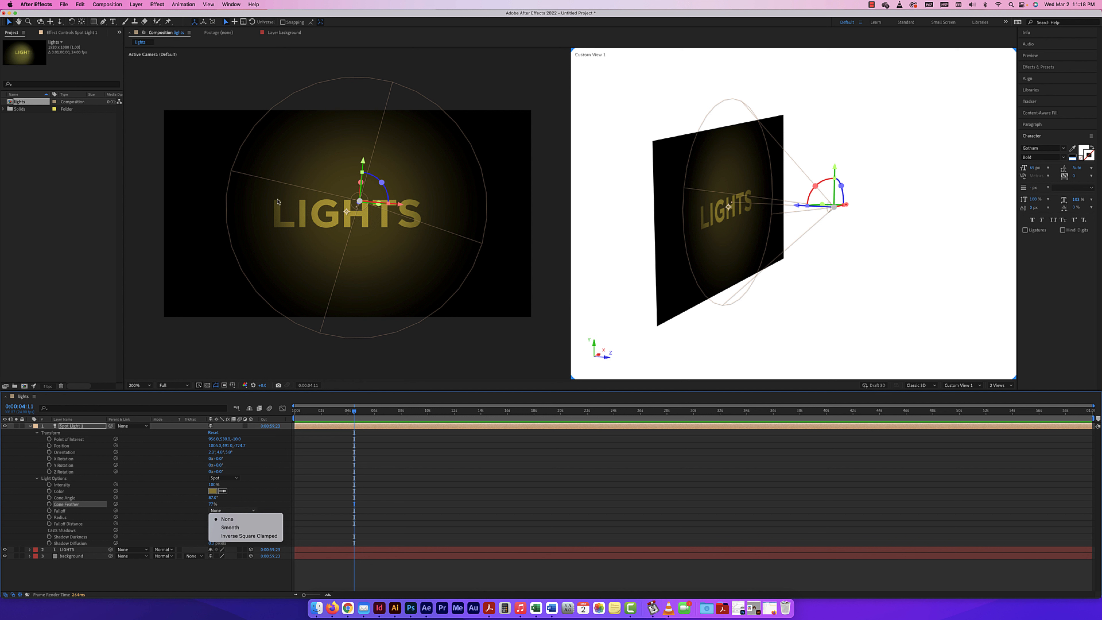
pyautogui.click(231, 528)
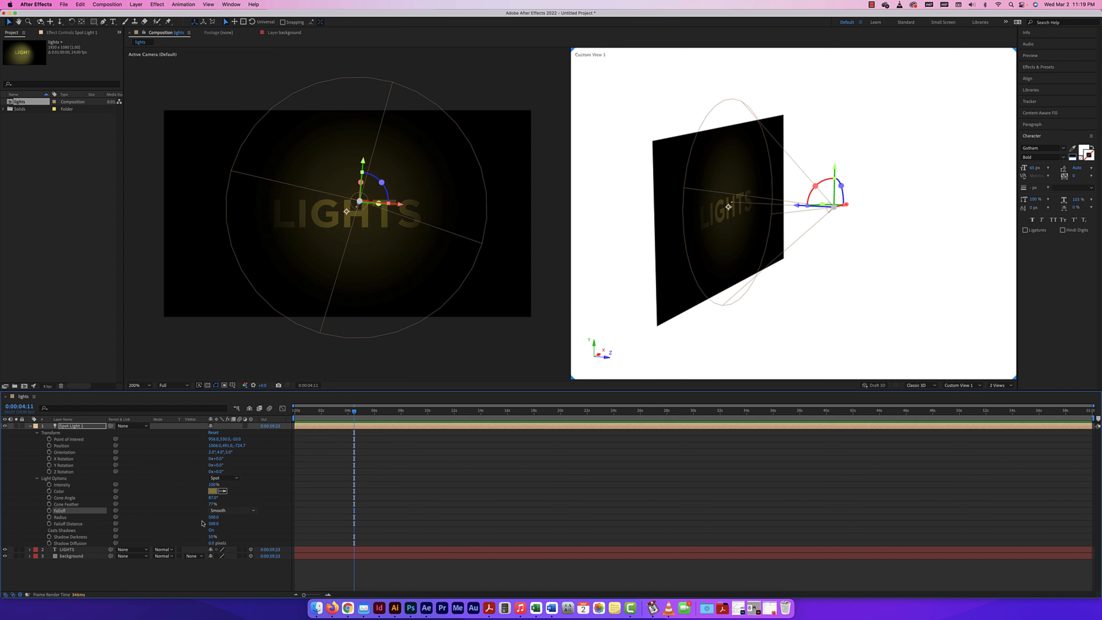
pyautogui.click(234, 511)
pyautogui.click(236, 536)
pyautogui.click(226, 511)
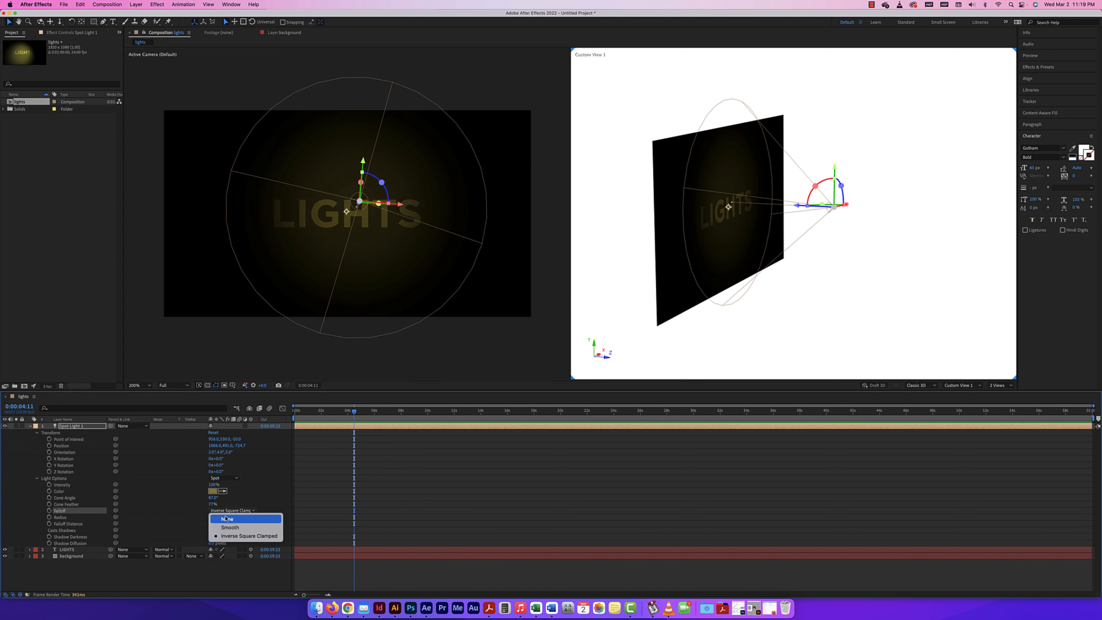
pyautogui.click(226, 519)
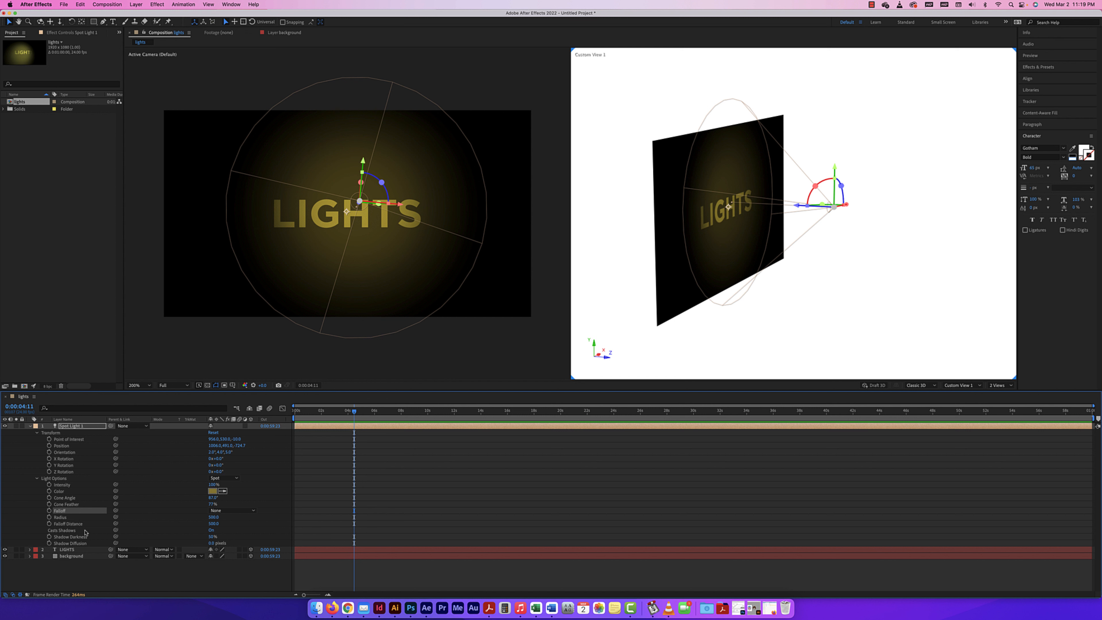
# Change the spot light's color back to white
pyautogui.click(212, 491)
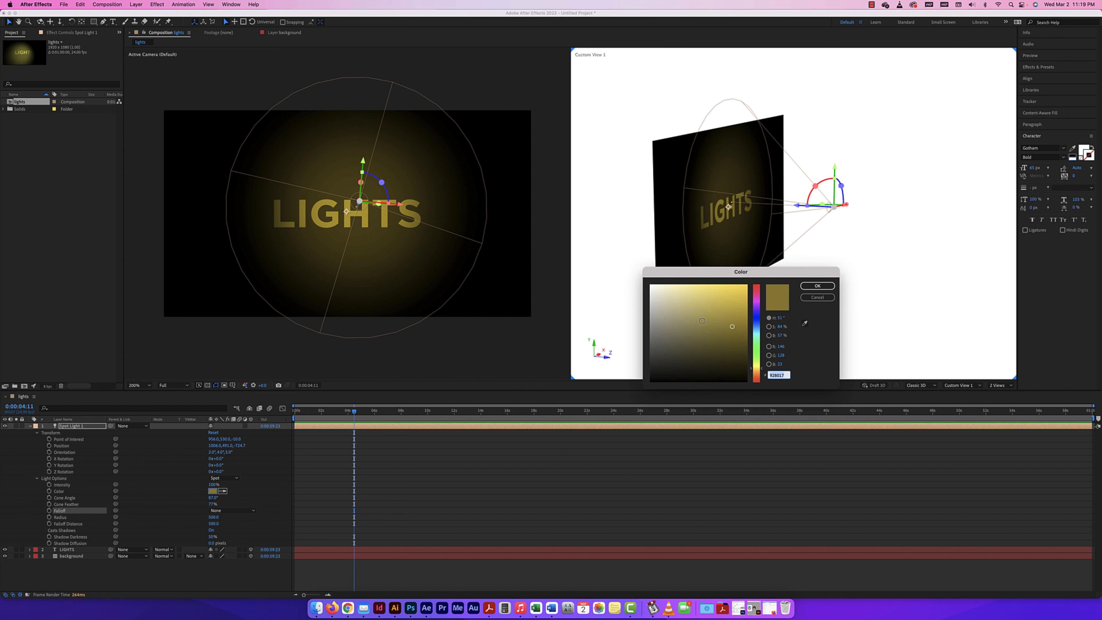
pyautogui.moveTo(702, 321); pyautogui.dragTo(645, 281)
pyautogui.click(816, 286)
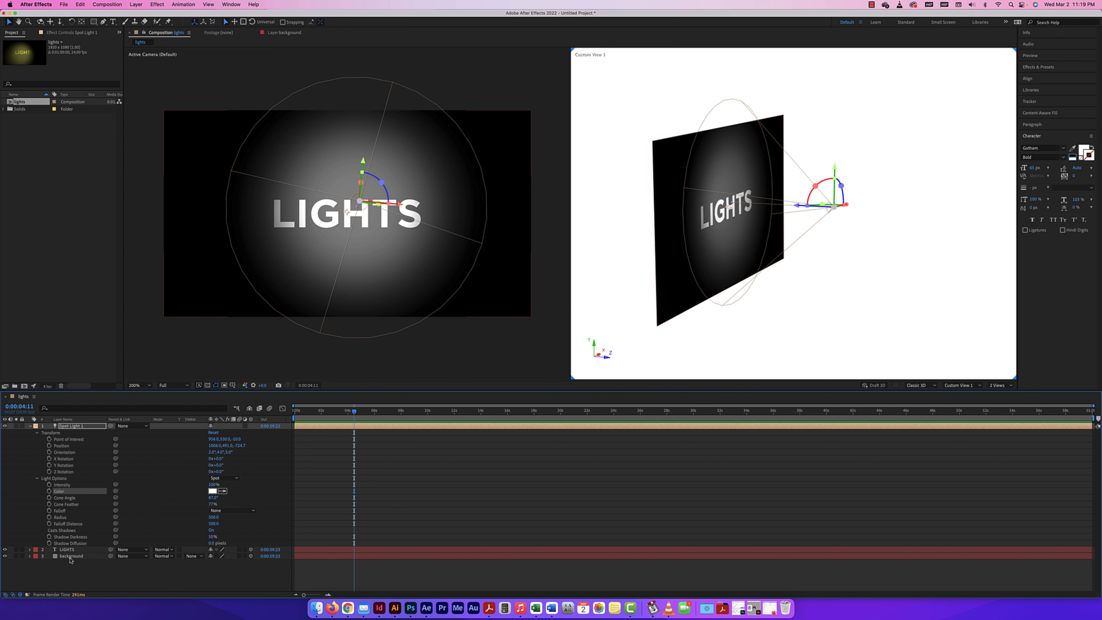
# Reveal the Material Options of the LIGHTS and background layers to examine their shadow and light settings
pyautogui.click(71, 550)
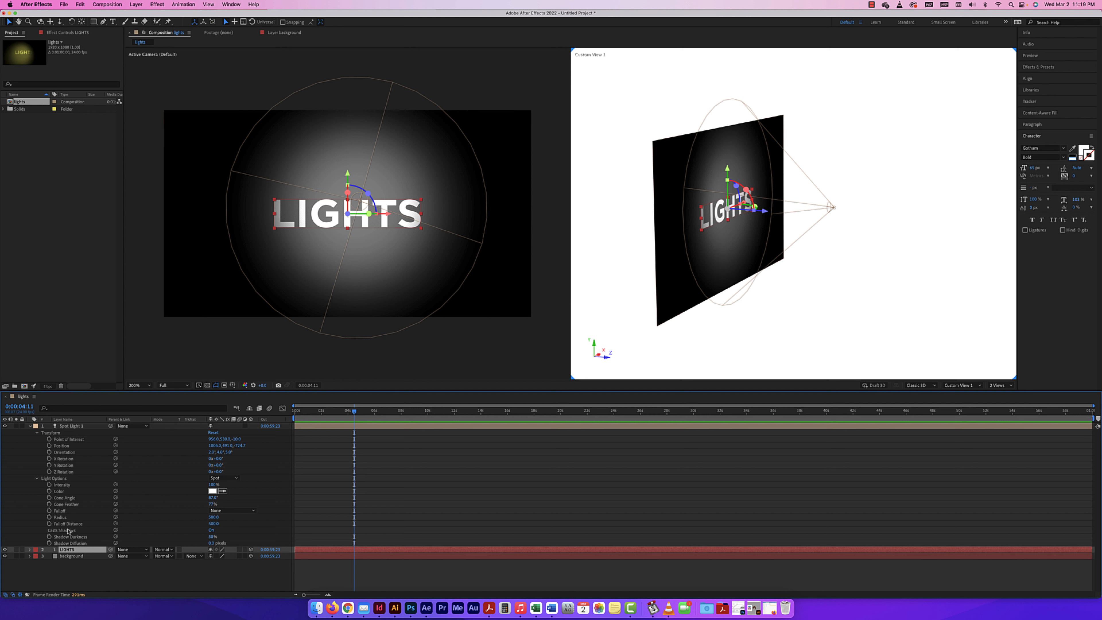
pyautogui.click(30, 550)
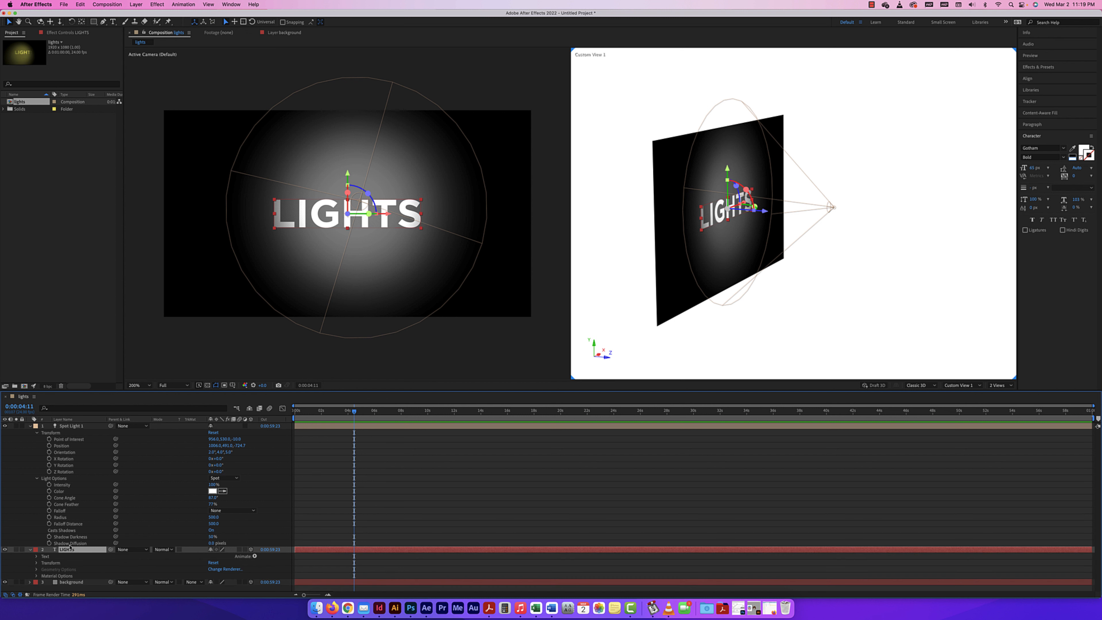
pyautogui.click(37, 576)
pyautogui.scroll(-3, 78, 551)
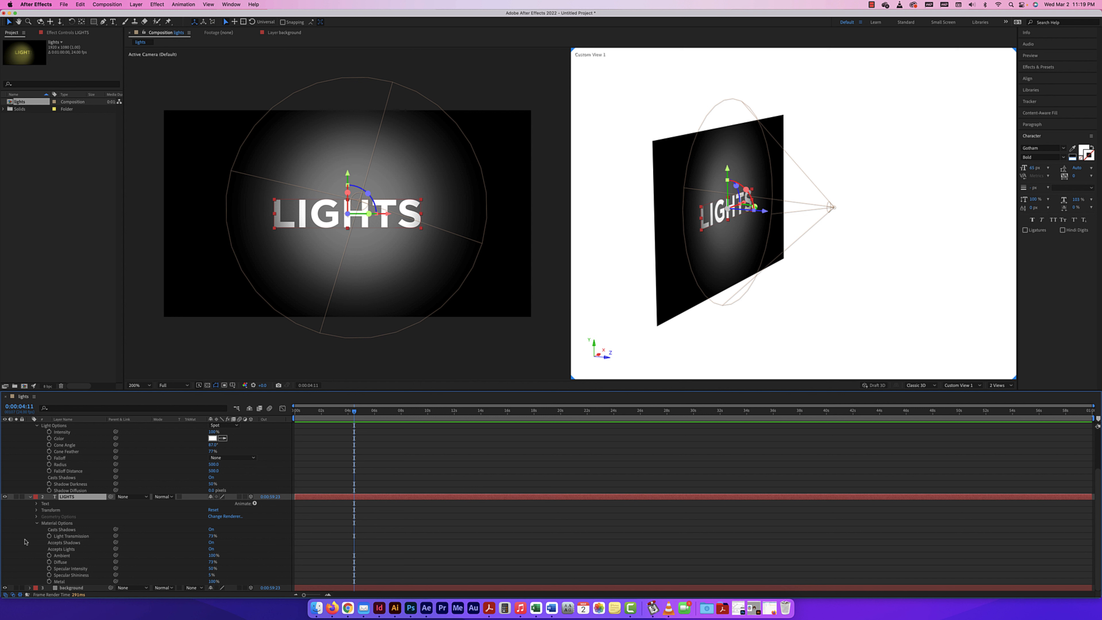
pyautogui.click(28, 588)
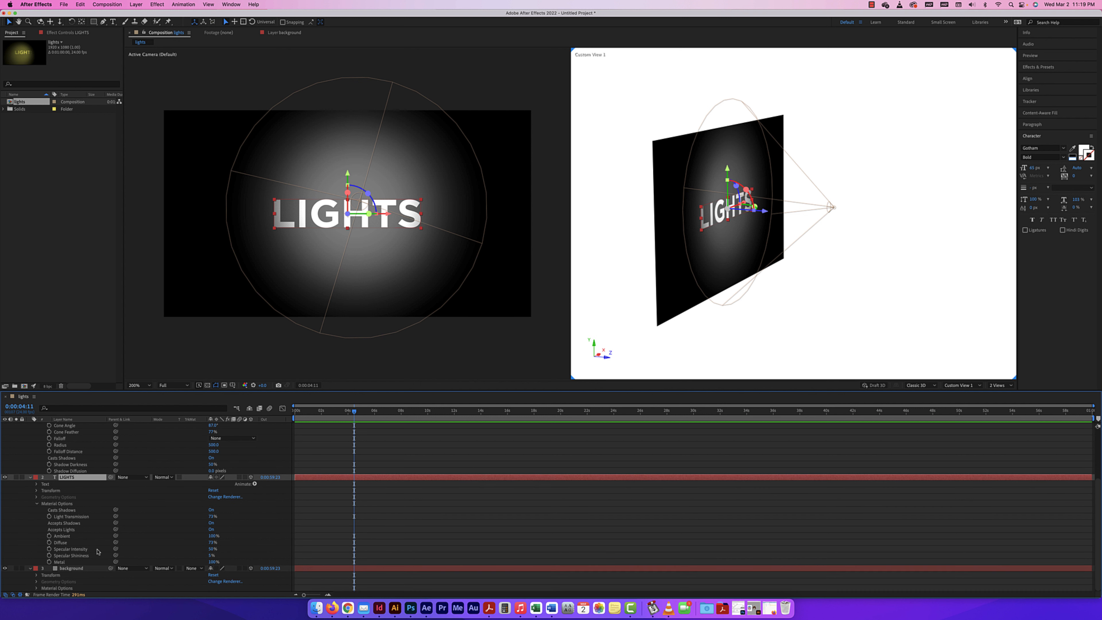
pyautogui.click(37, 589)
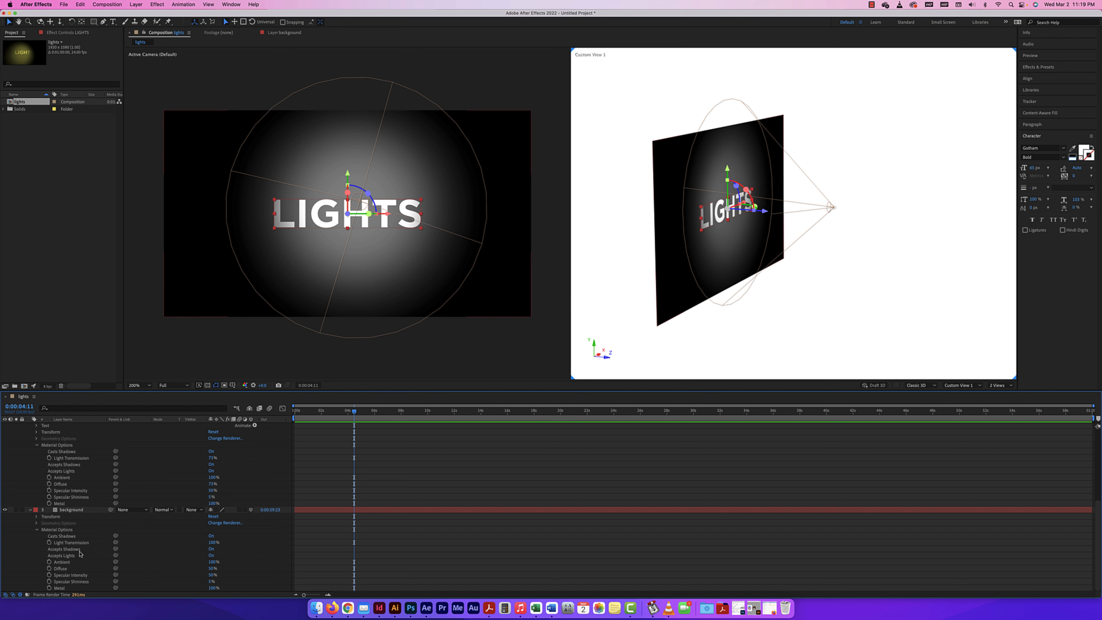
# Move the LIGHTS text toward the light to a Z position of -200 so it casts a shadow on the background
pyautogui.scroll(5, 52, 458)
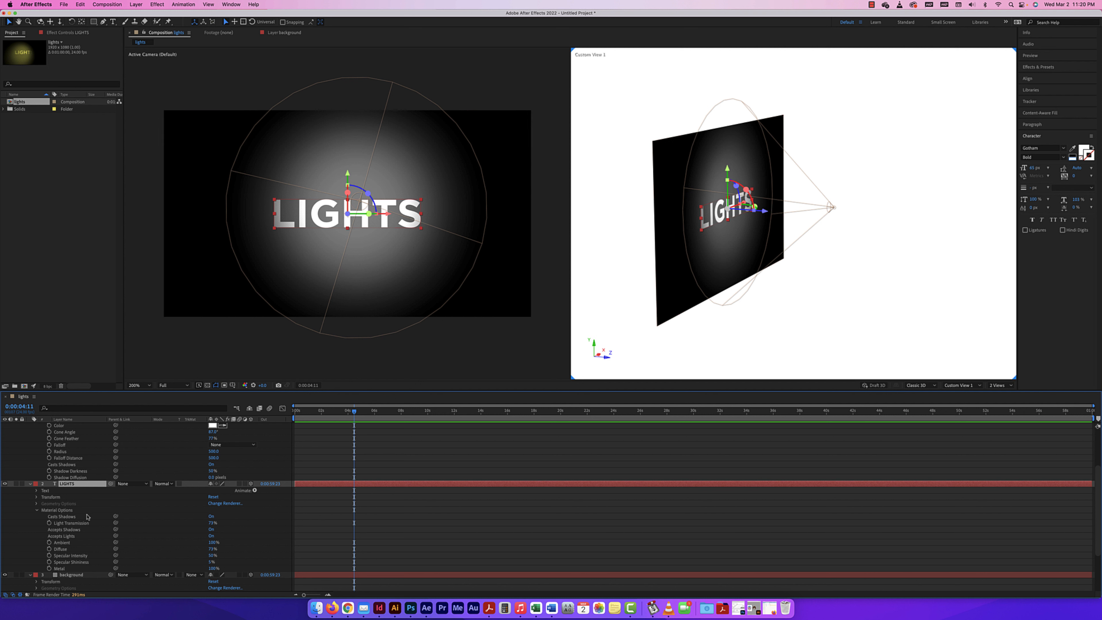
pyautogui.click(37, 497)
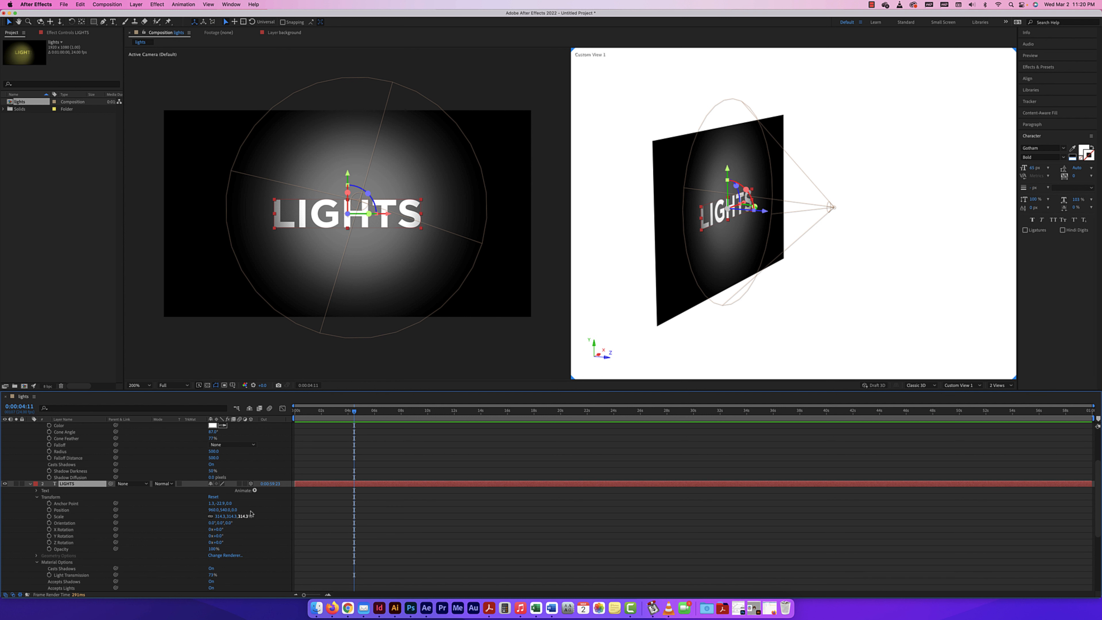
pyautogui.moveTo(235, 511); pyautogui.dragTo(154, 505)
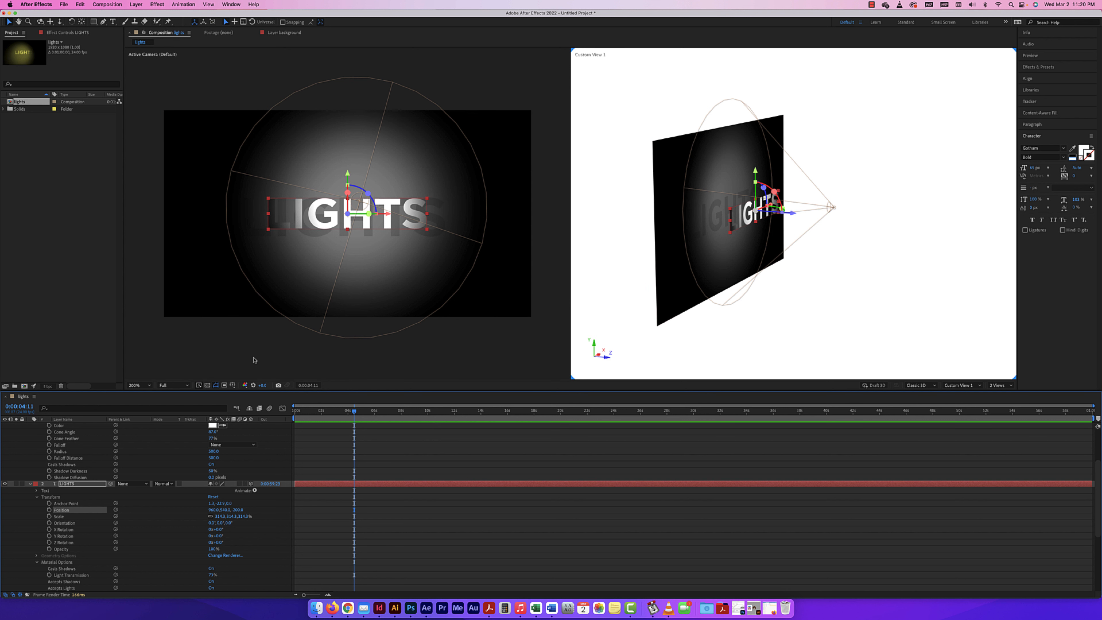
# Raise the spot light's intensity slightly above 100% and move the light back to a Z position of about -958
pyautogui.scroll(5, 77, 473)
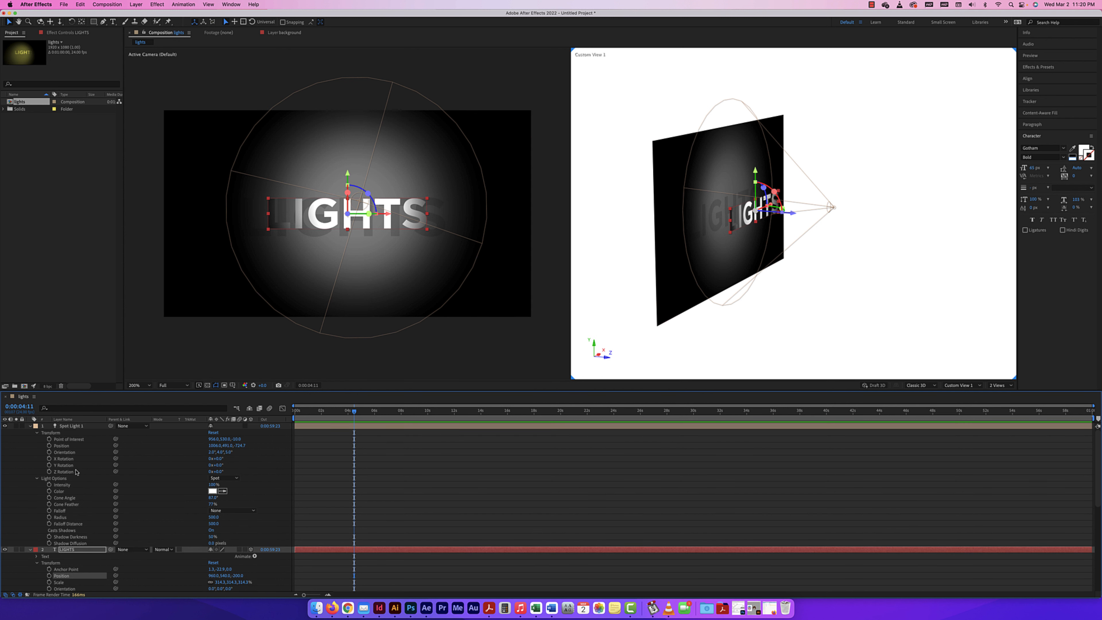
pyautogui.moveTo(213, 484)
pyautogui.mouseDown()
pyautogui.moveTo(240, 483)
pyautogui.moveTo(211, 482)
pyautogui.mouseUp()
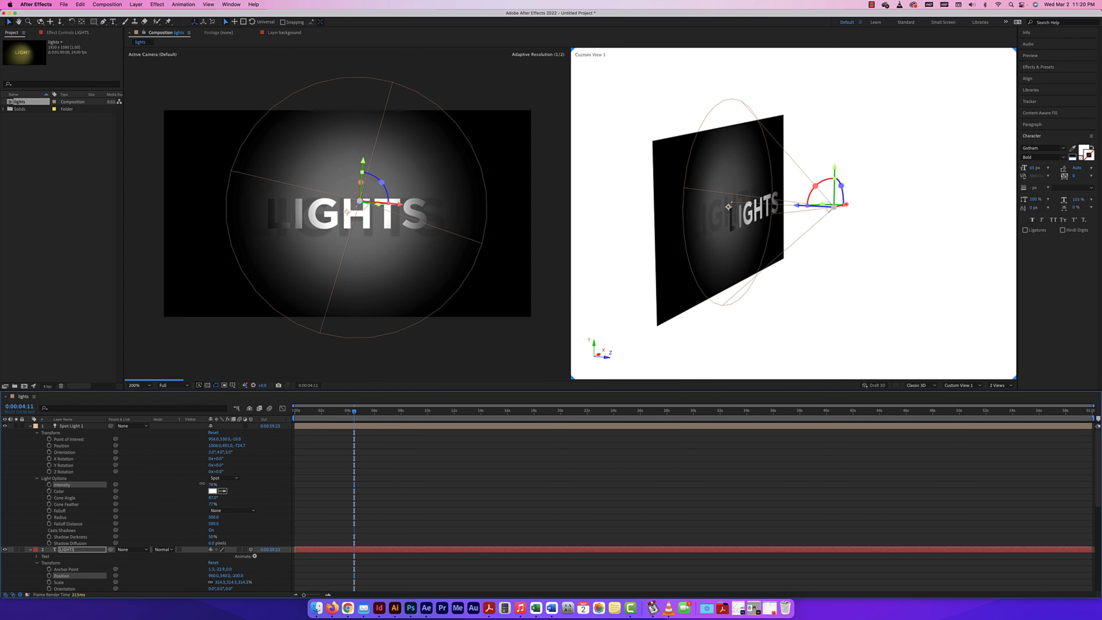
pyautogui.click(212, 484)
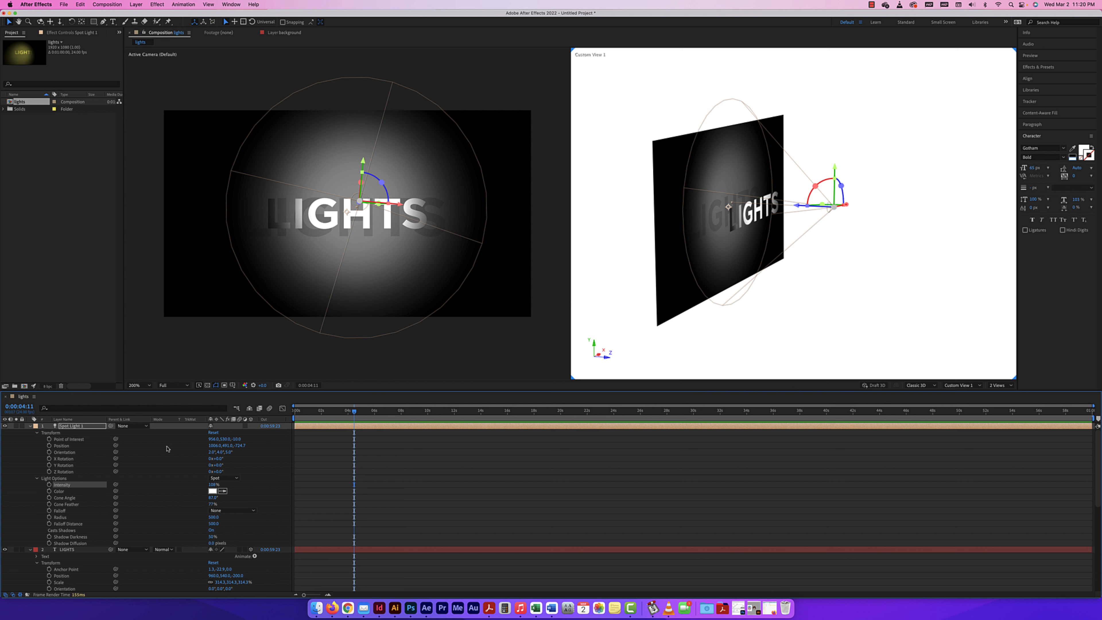
pyautogui.moveTo(240, 448); pyautogui.dragTo(131, 439)
pyautogui.moveTo(143, 439); pyautogui.dragTo(144, 439)
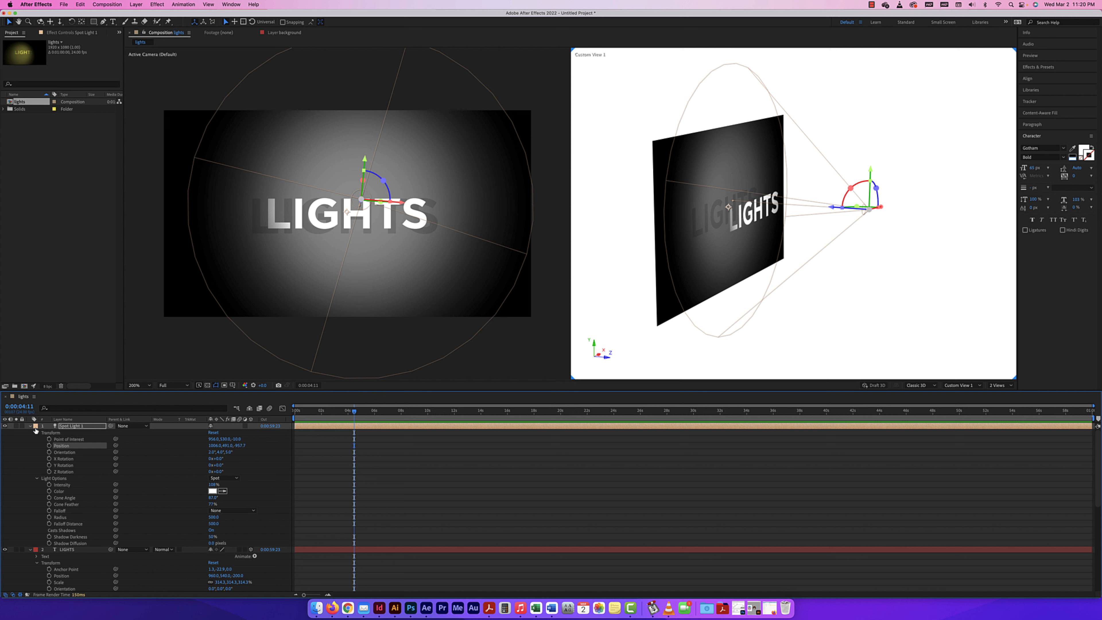
# Collapse the properties of all three layers and hide the spot light
pyautogui.click(30, 427)
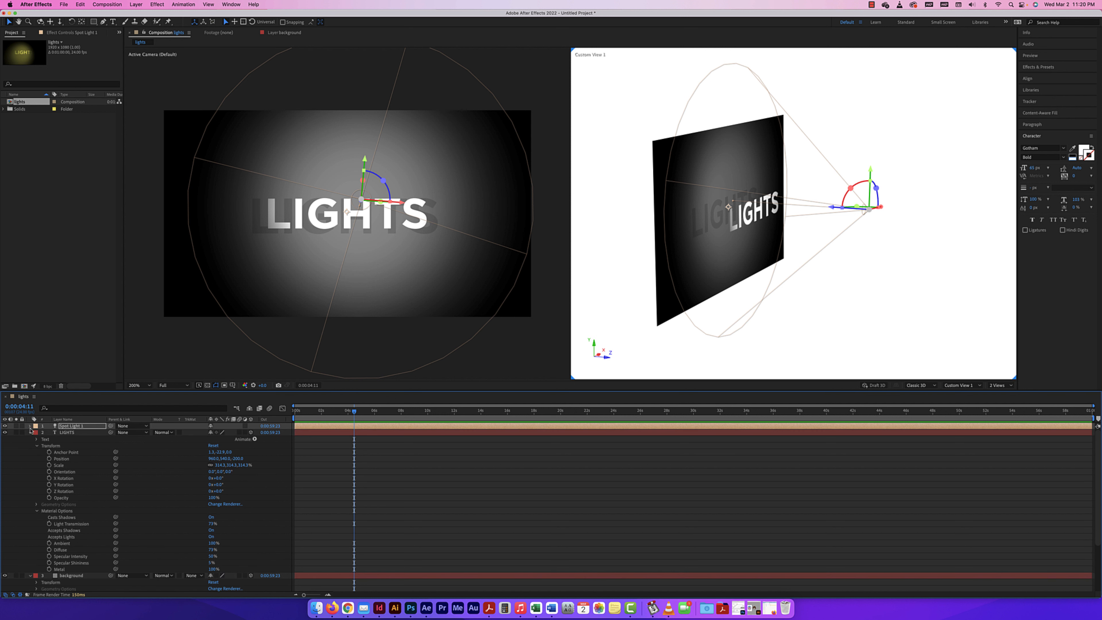
pyautogui.click(30, 433)
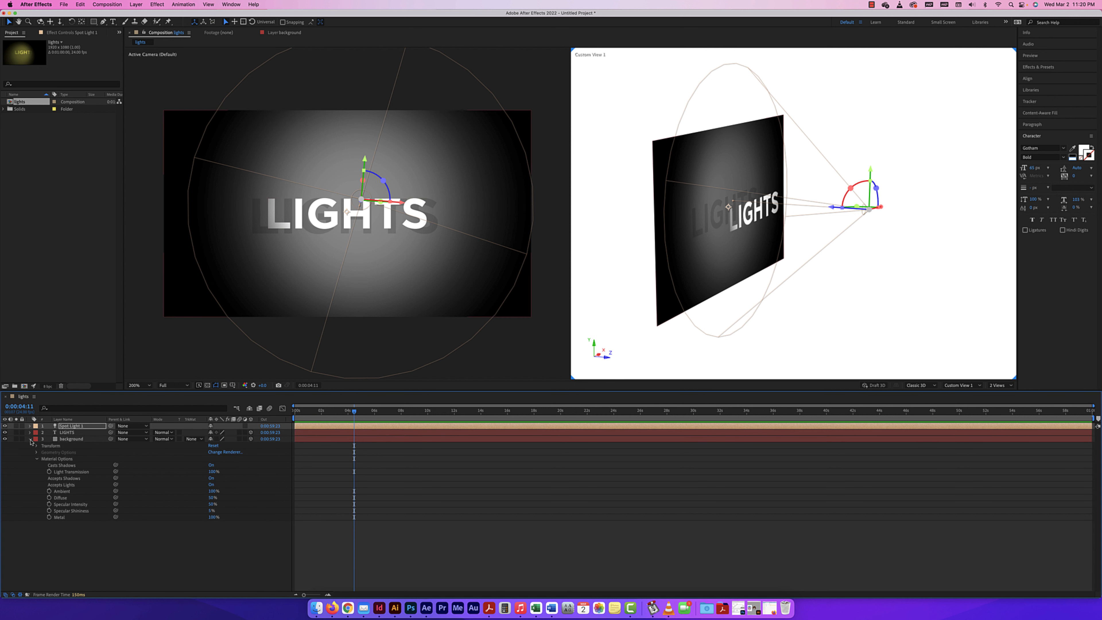
pyautogui.click(30, 439)
pyautogui.click(5, 426)
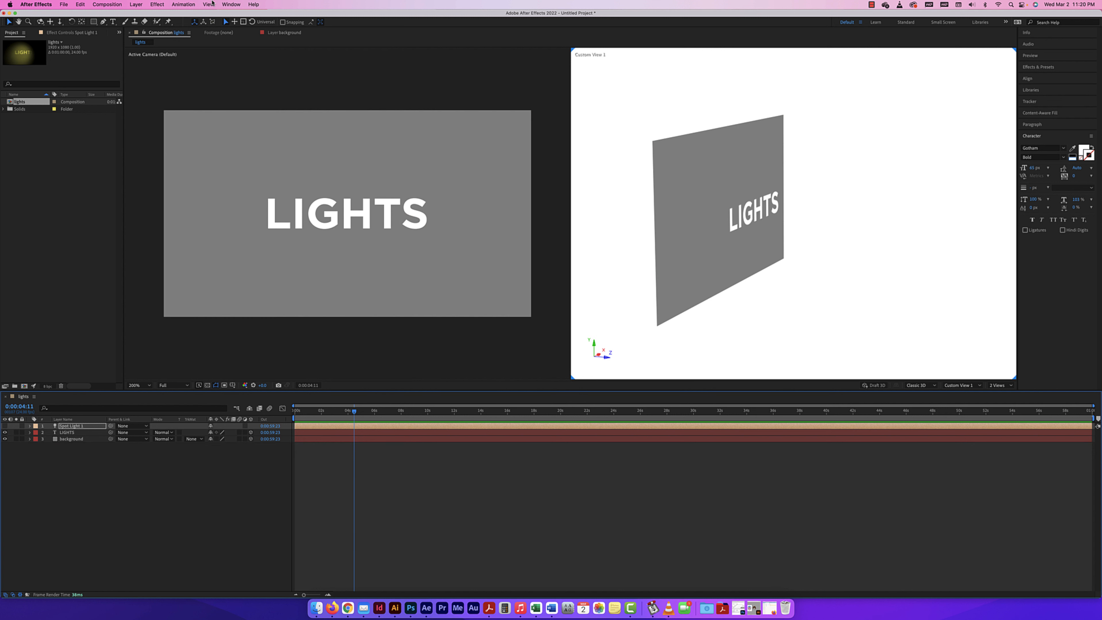
# Add a white Parallel light with 100% intensity and shadow casting, and reveal its property groups
pyautogui.click(135, 4)
pyautogui.moveTo(173, 11)
pyautogui.click(243, 25)
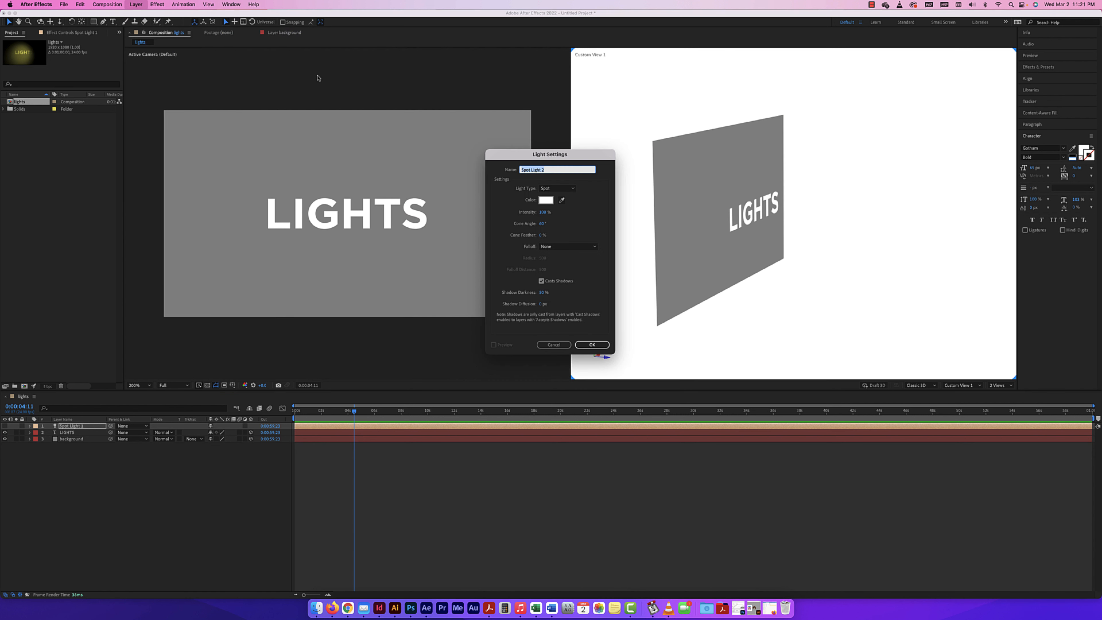
pyautogui.click(557, 188)
pyautogui.click(555, 191)
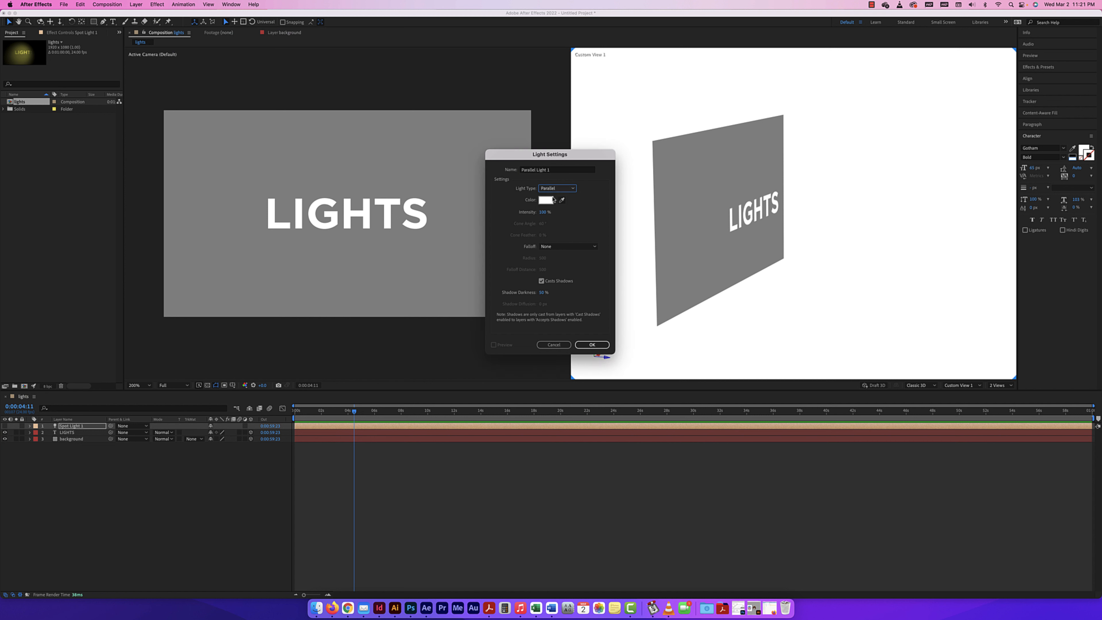
pyautogui.click(593, 345)
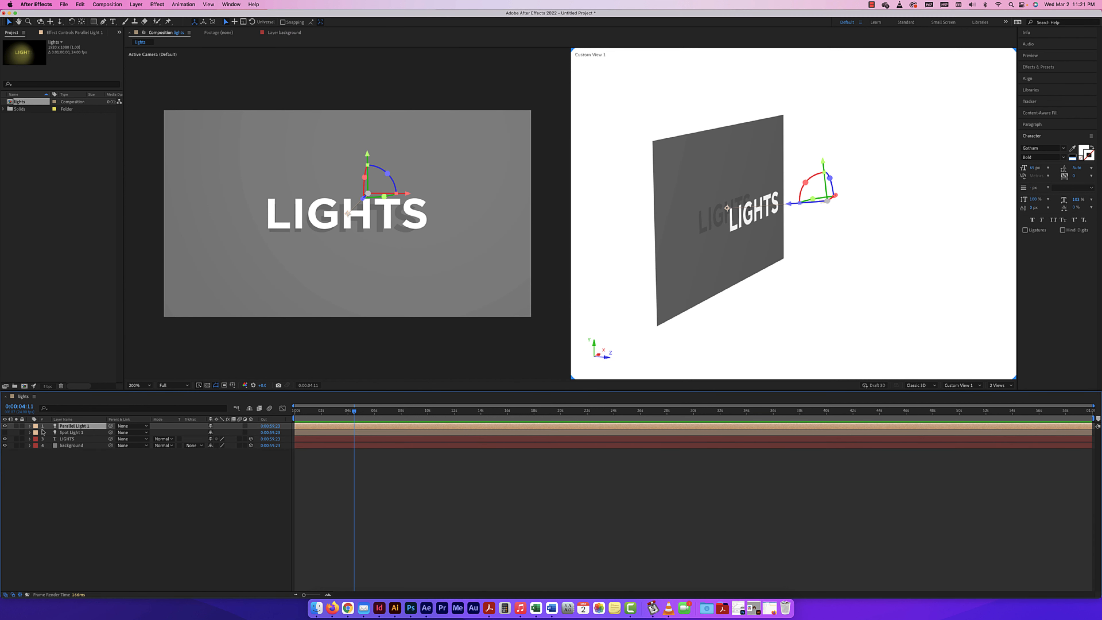
pyautogui.click(29, 426)
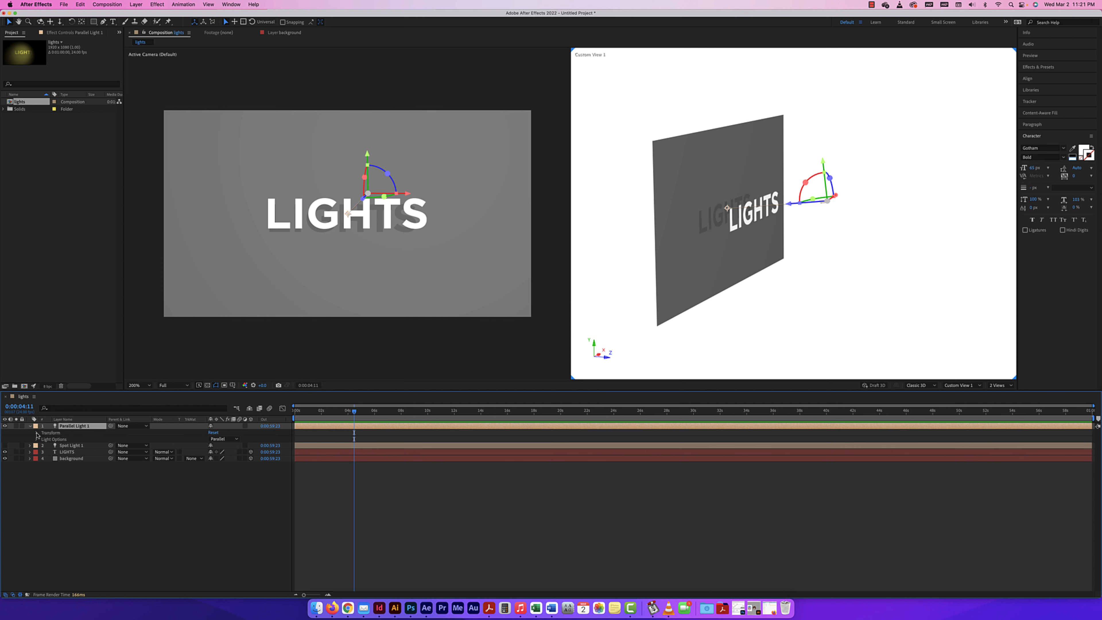
# Move the parallel light closer to the text to a Z position of about -605 and collapse its properties
pyautogui.click(37, 432)
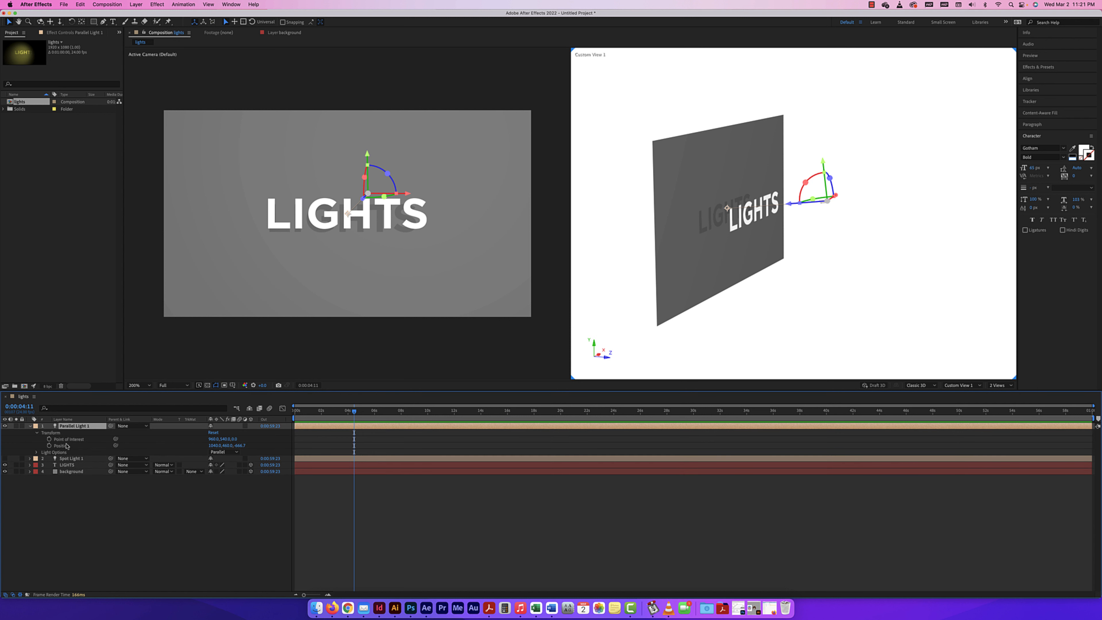
pyautogui.click(36, 452)
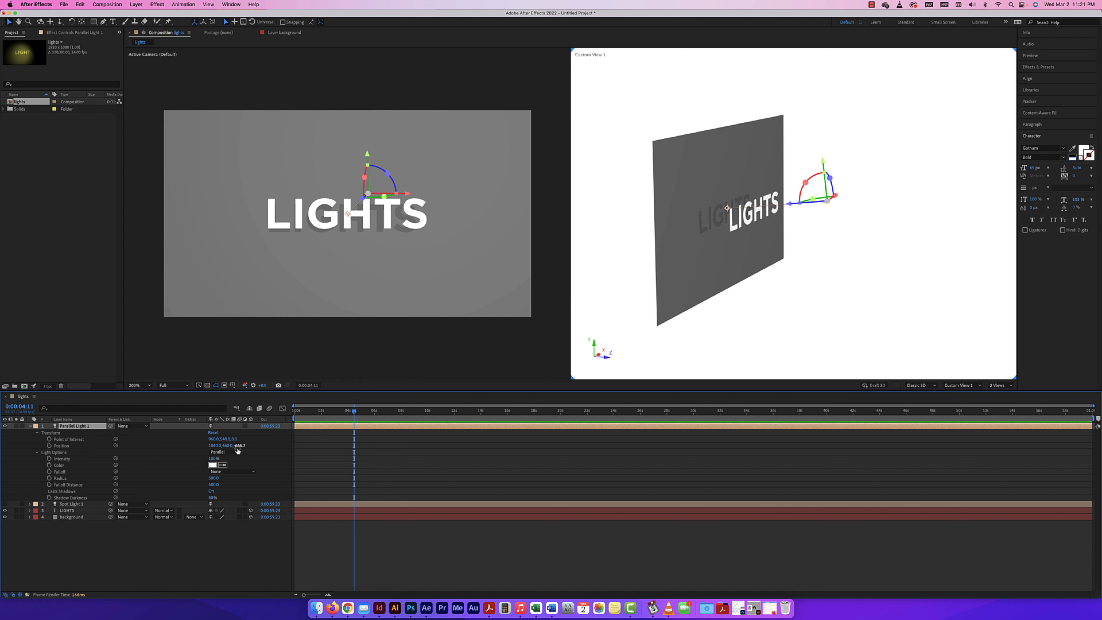
pyautogui.moveTo(239, 448); pyautogui.dragTo(269, 453)
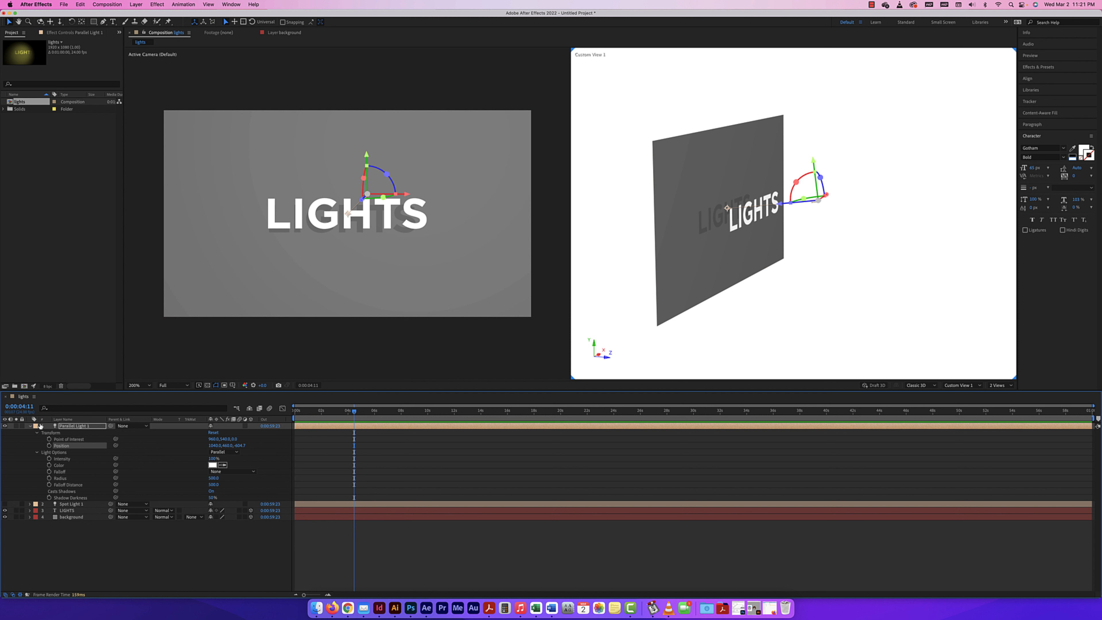
pyautogui.click(30, 426)
pyautogui.click(113, 524)
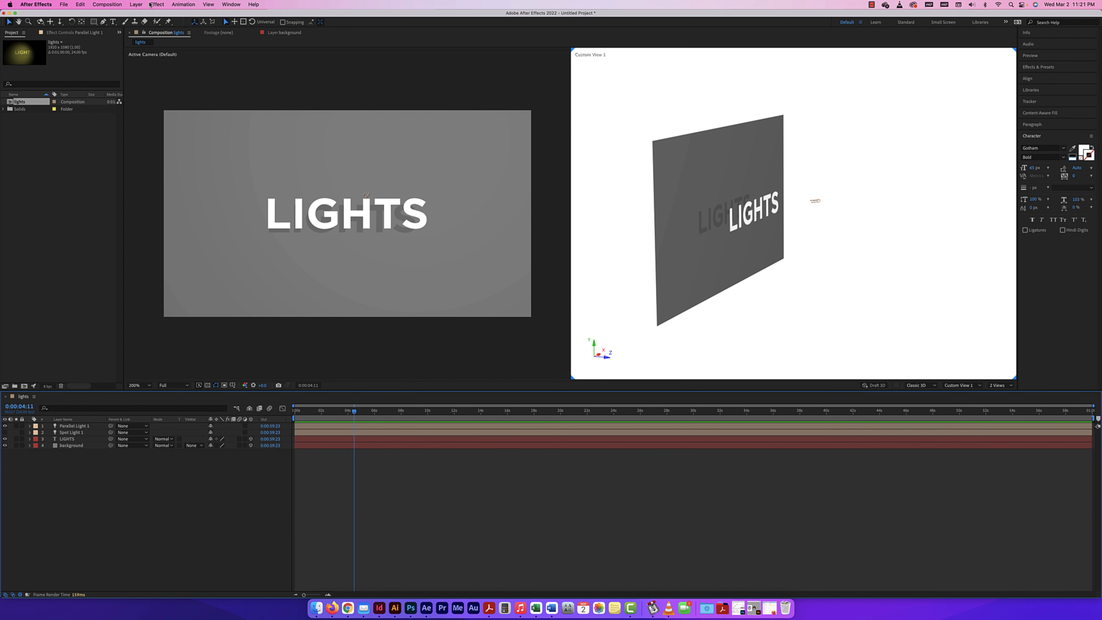
# Add a Point light that casts shadows with 50% darkness, reveal its property groups and hide the parallel light
pyautogui.click(137, 6)
pyautogui.moveTo(147, 12)
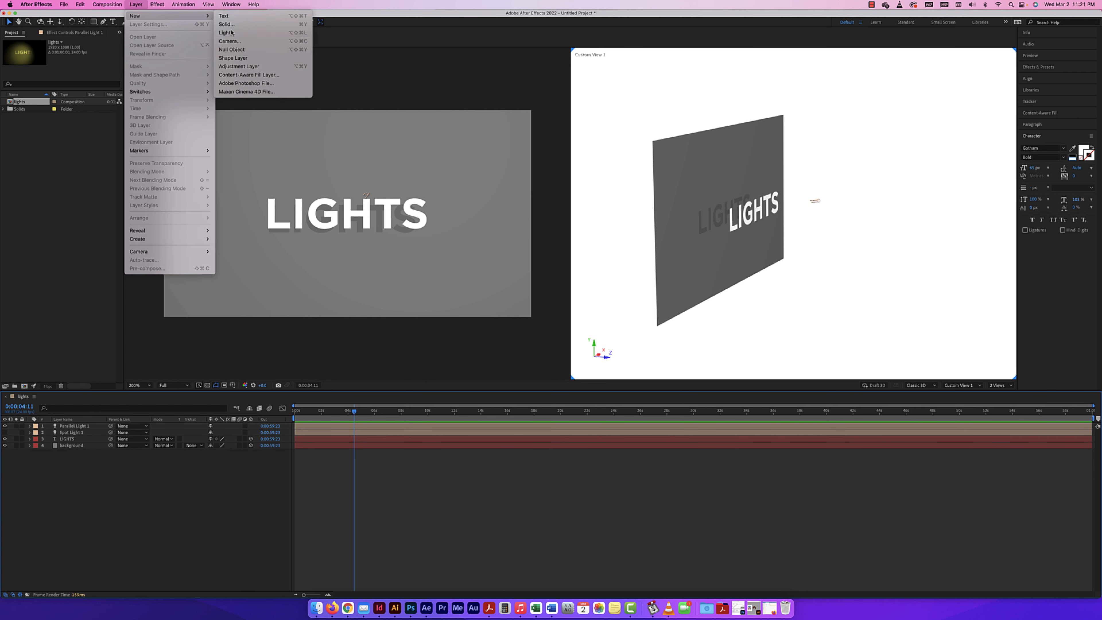
pyautogui.click(243, 32)
pyautogui.click(557, 188)
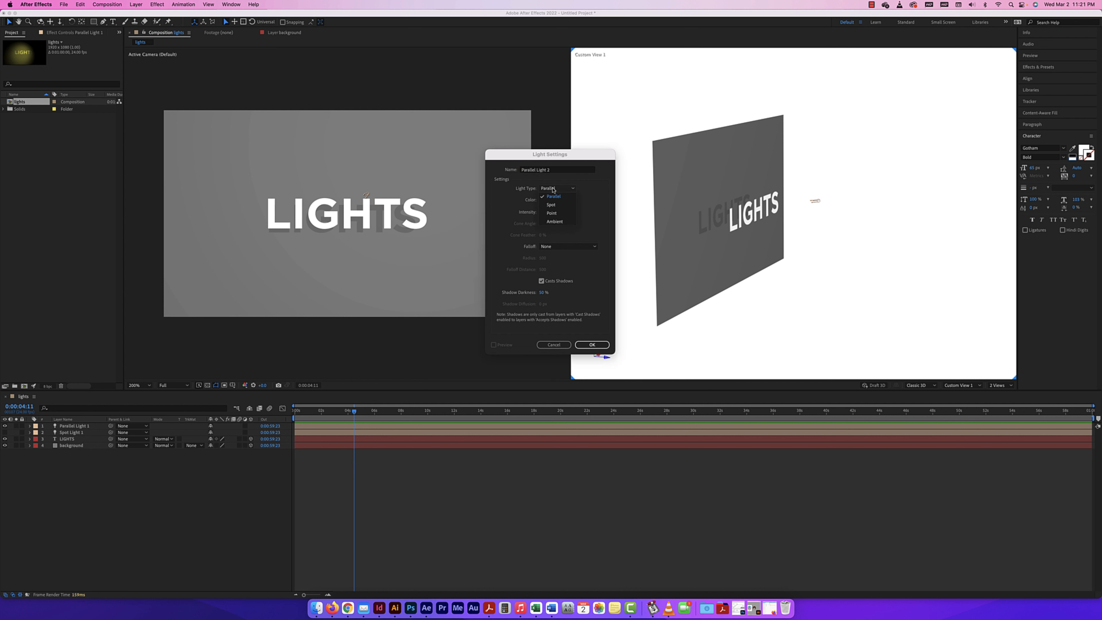
pyautogui.click(555, 206)
pyautogui.click(592, 345)
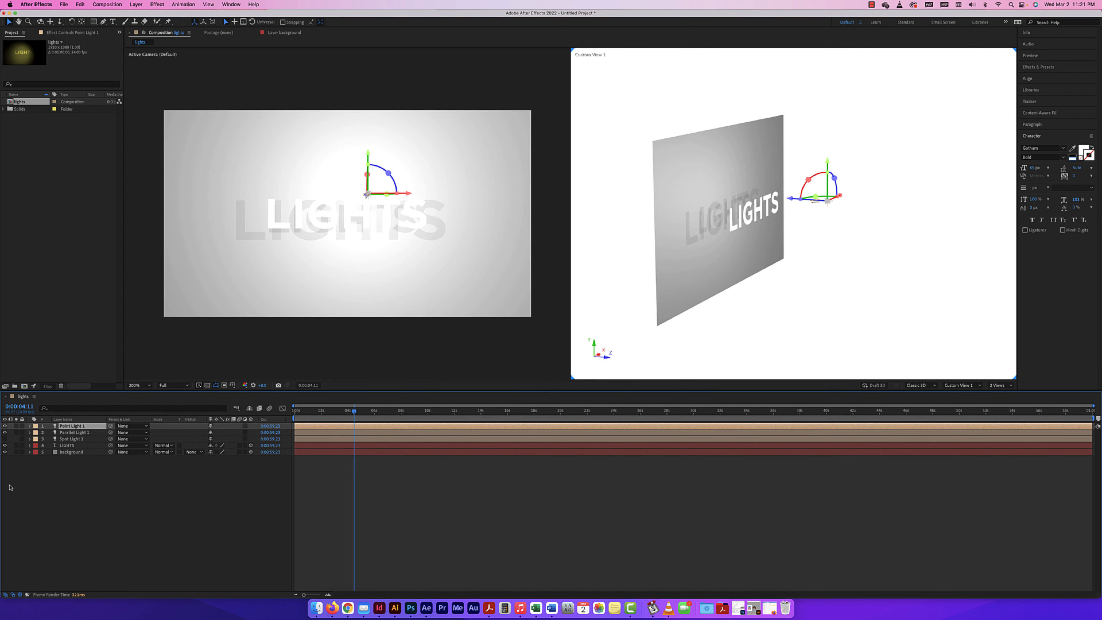
pyautogui.click(30, 427)
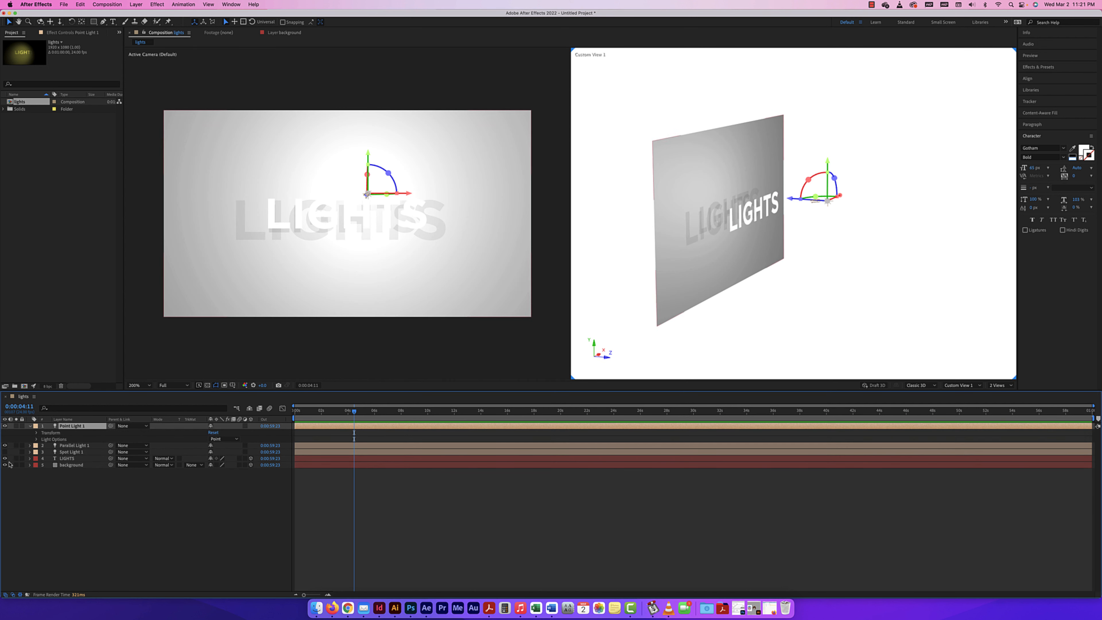
pyautogui.click(5, 445)
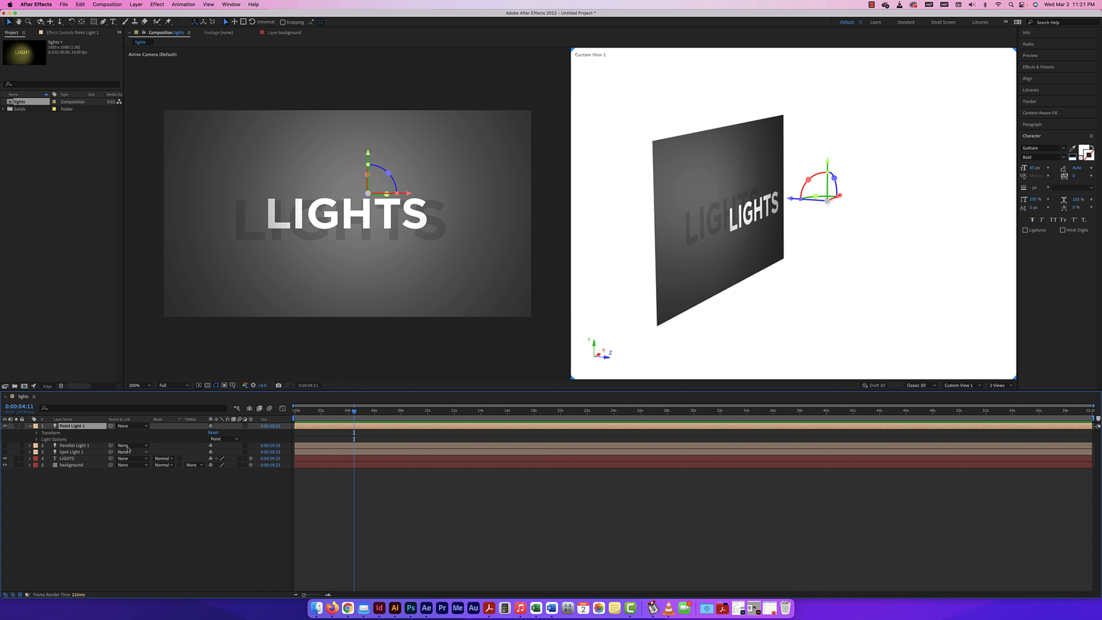
# Move the point light back to a Z position of about -771 and lower its intensity below 100%
pyautogui.click(37, 433)
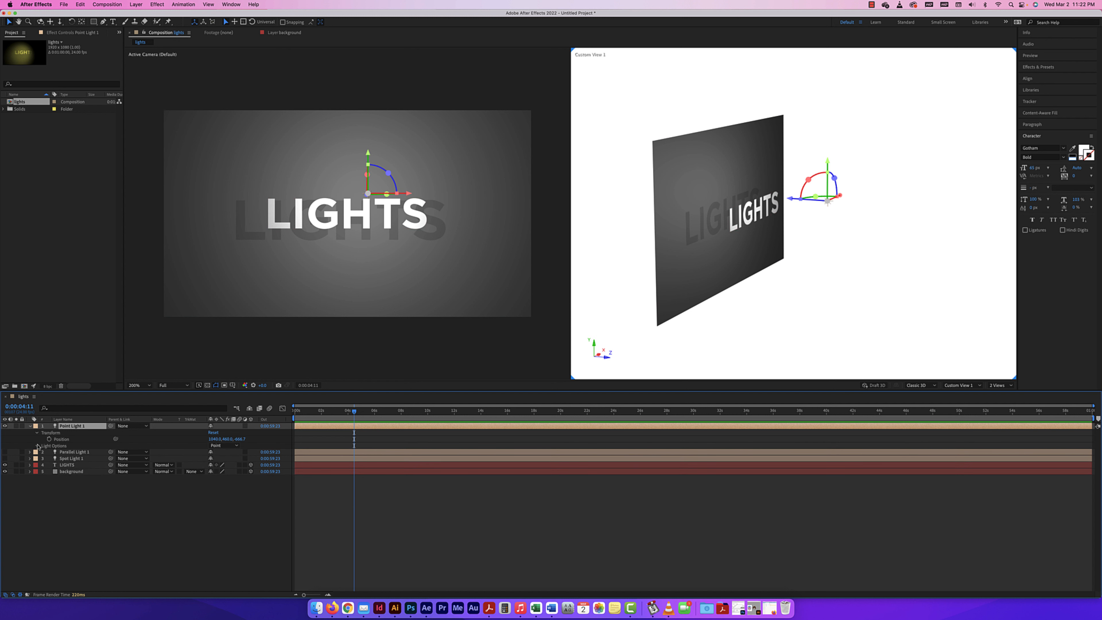
pyautogui.click(37, 446)
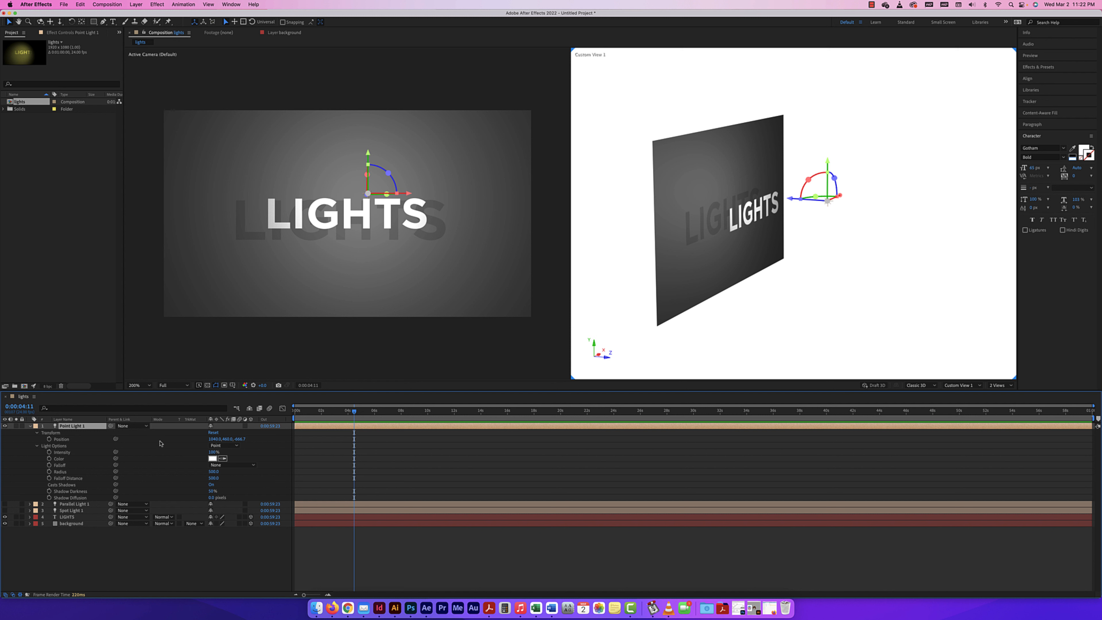
pyautogui.moveTo(240, 440); pyautogui.dragTo(198, 452)
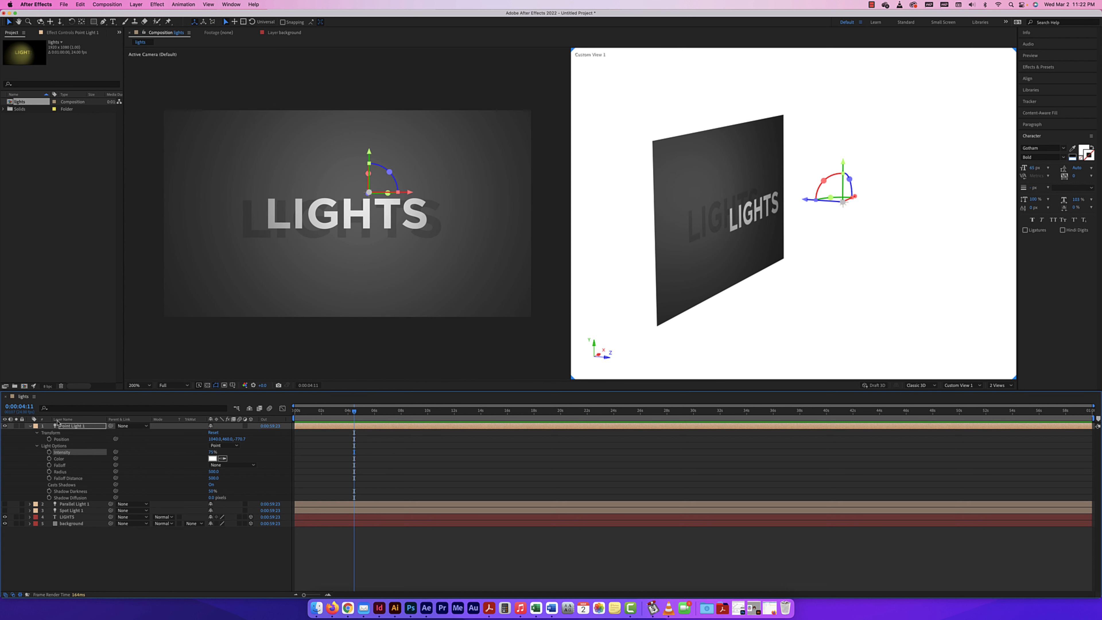
pyautogui.click(29, 427)
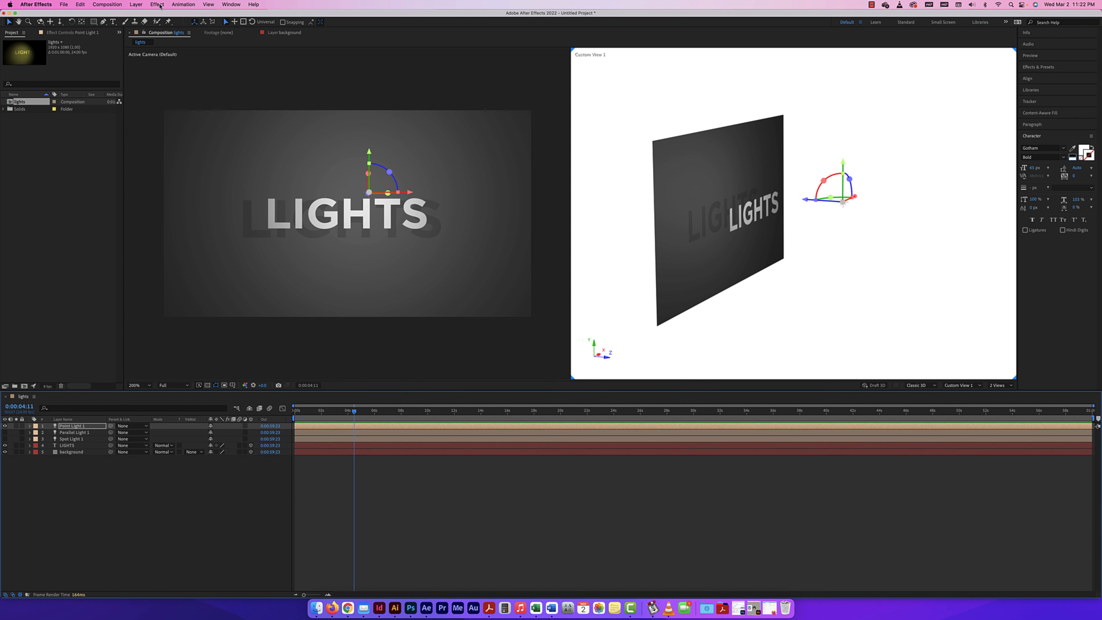
# Add a white Ambient light with 100% intensity and hide the point light
pyautogui.click(136, 4)
pyautogui.moveTo(139, 16)
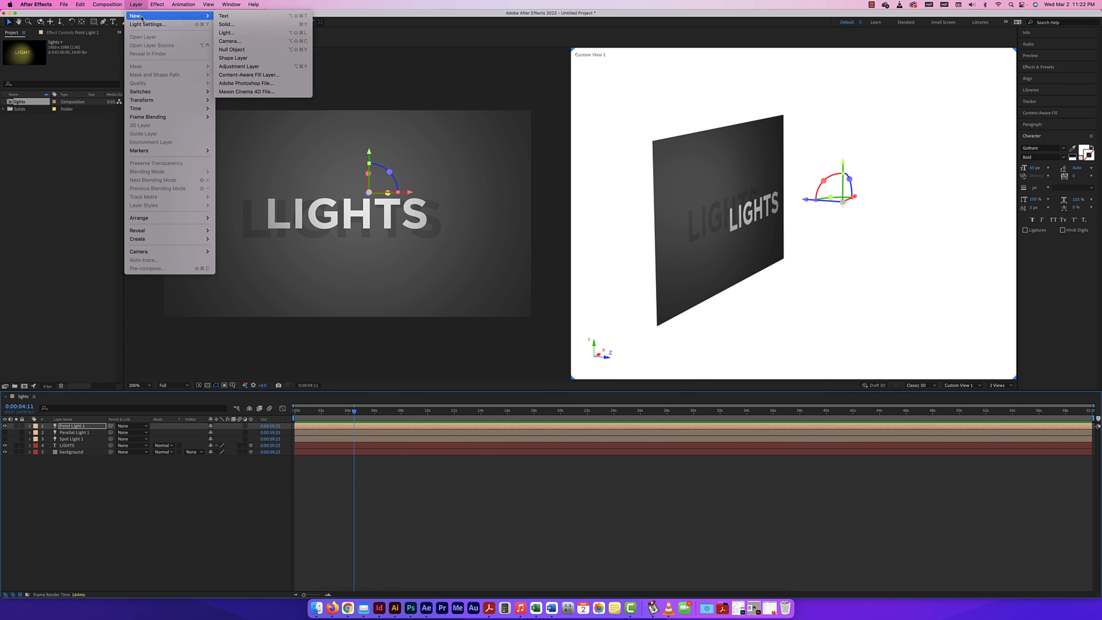
pyautogui.click(235, 34)
pyautogui.click(557, 188)
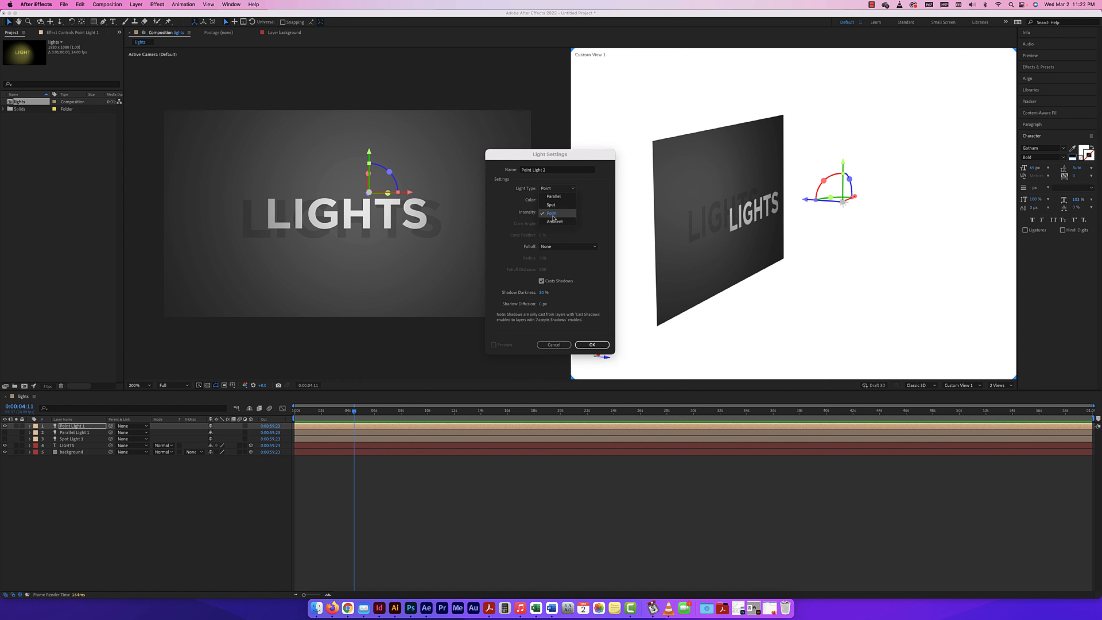
pyautogui.click(556, 221)
pyautogui.click(592, 345)
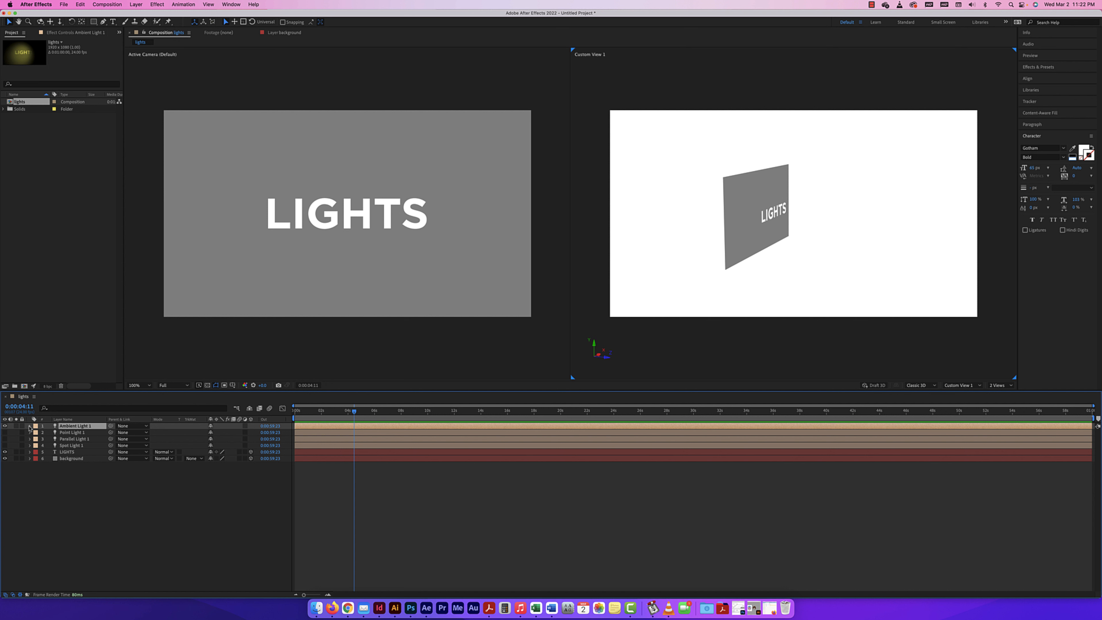
# Check the ambient light's options, and switch visibility from the ambient light back to the spot light
pyautogui.click(30, 426)
pyautogui.click(37, 432)
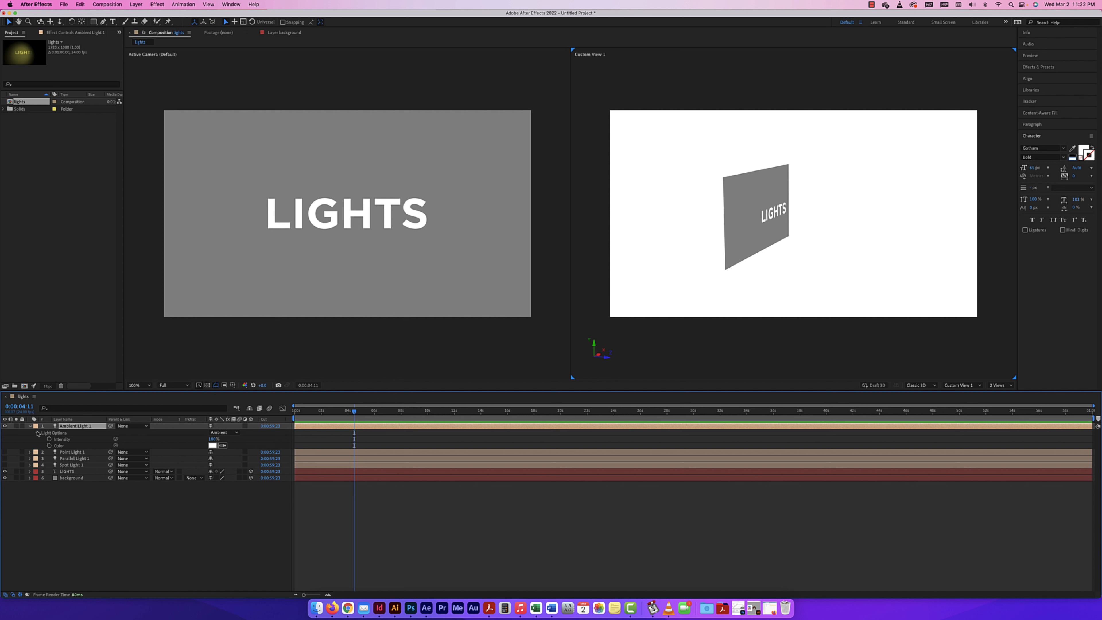
pyautogui.click(30, 426)
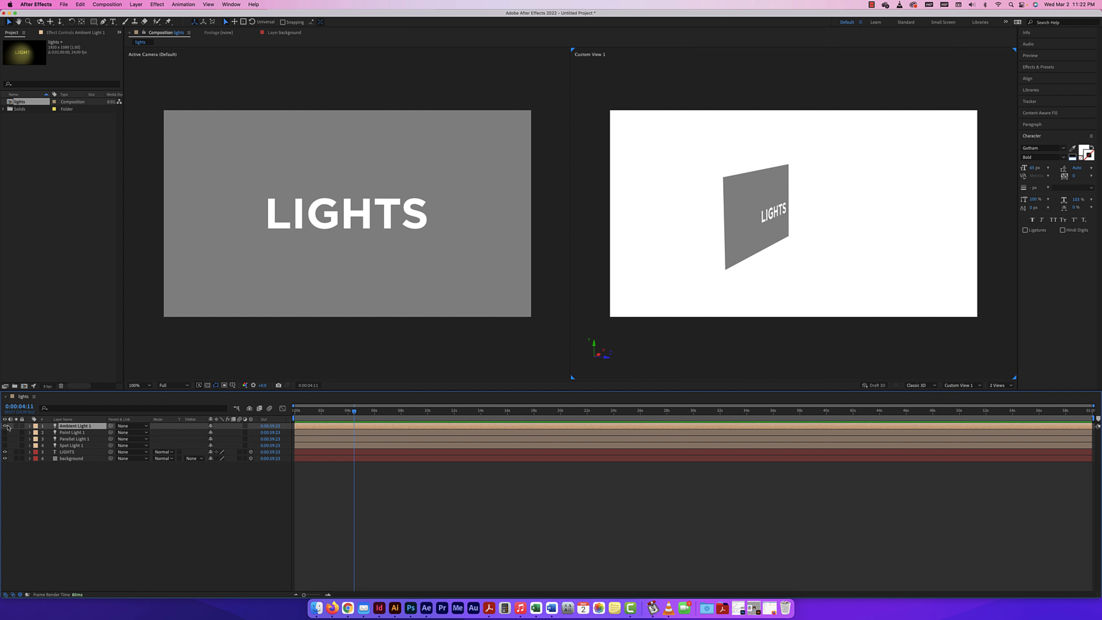
pyautogui.click(5, 426)
pyautogui.click(5, 446)
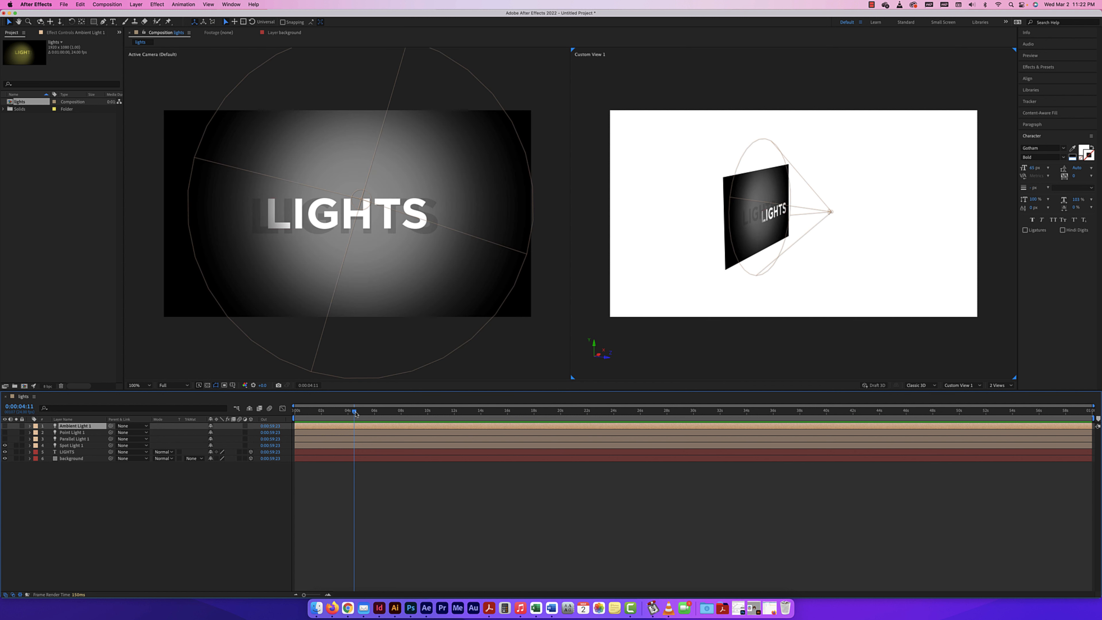
# Start animating the spot light's Position with a keyframe at 0:00:00:00
pyautogui.press('Home')
pyautogui.click(30, 445)
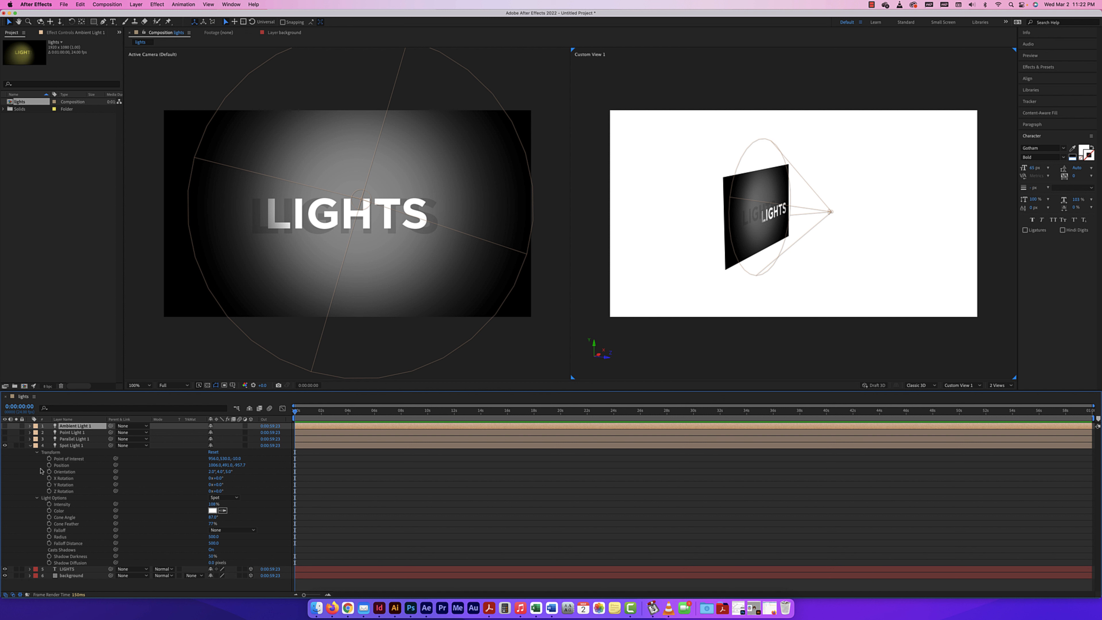
pyautogui.click(49, 465)
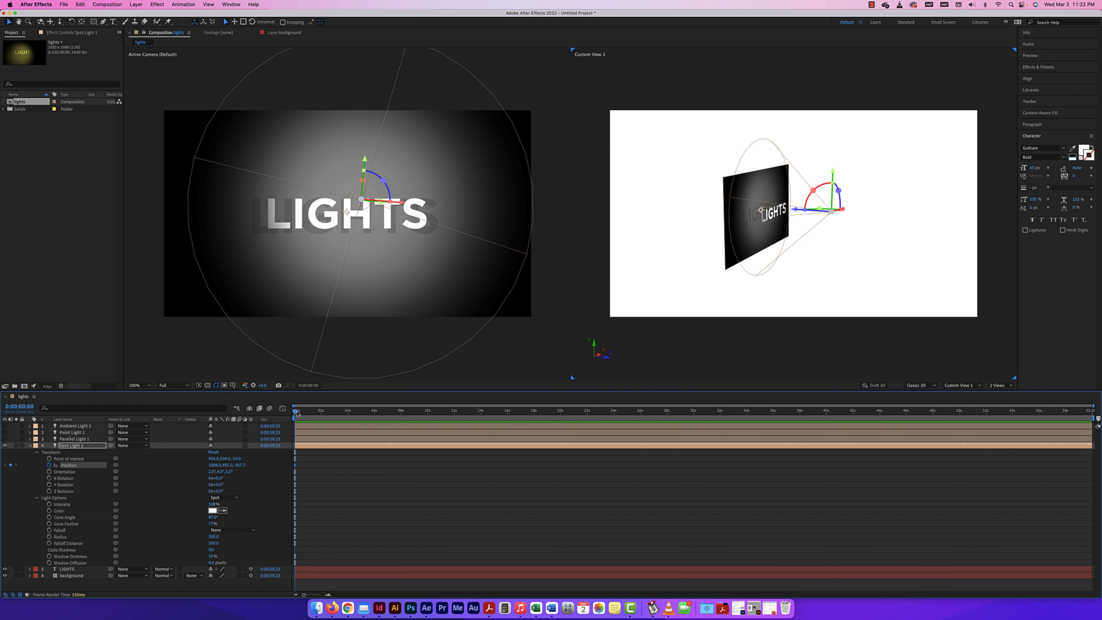
# Go to 0:00:02:02 and move the spot light's point of interest to a Z value of about -196
pyautogui.moveTo(296, 412); pyautogui.dragTo(321, 412)
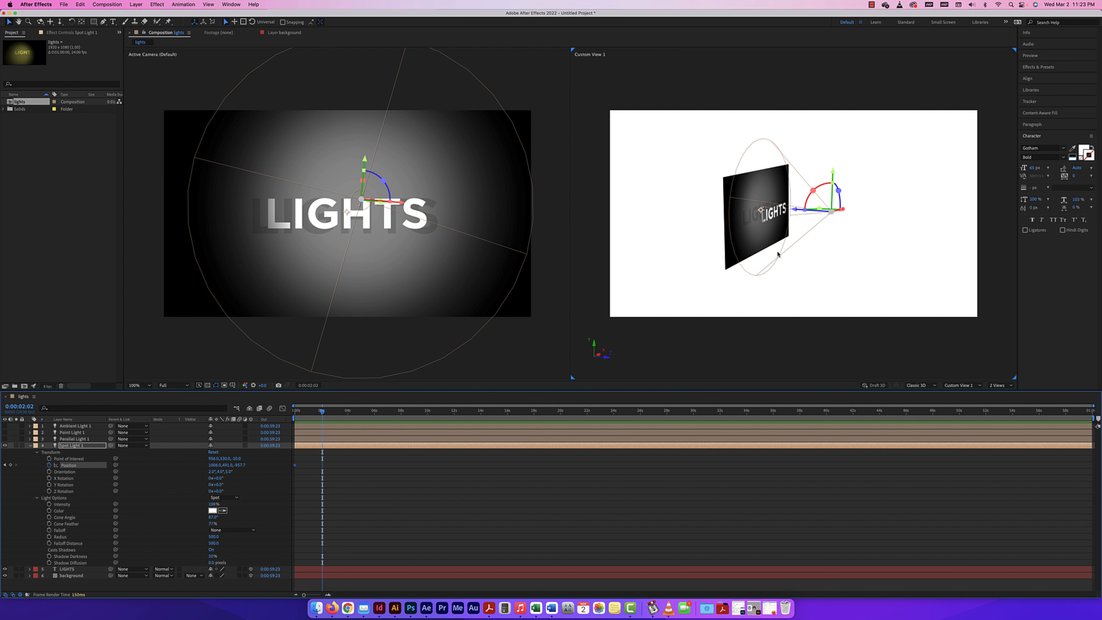
pyautogui.click(780, 215)
pyautogui.scroll(6, 779, 215)
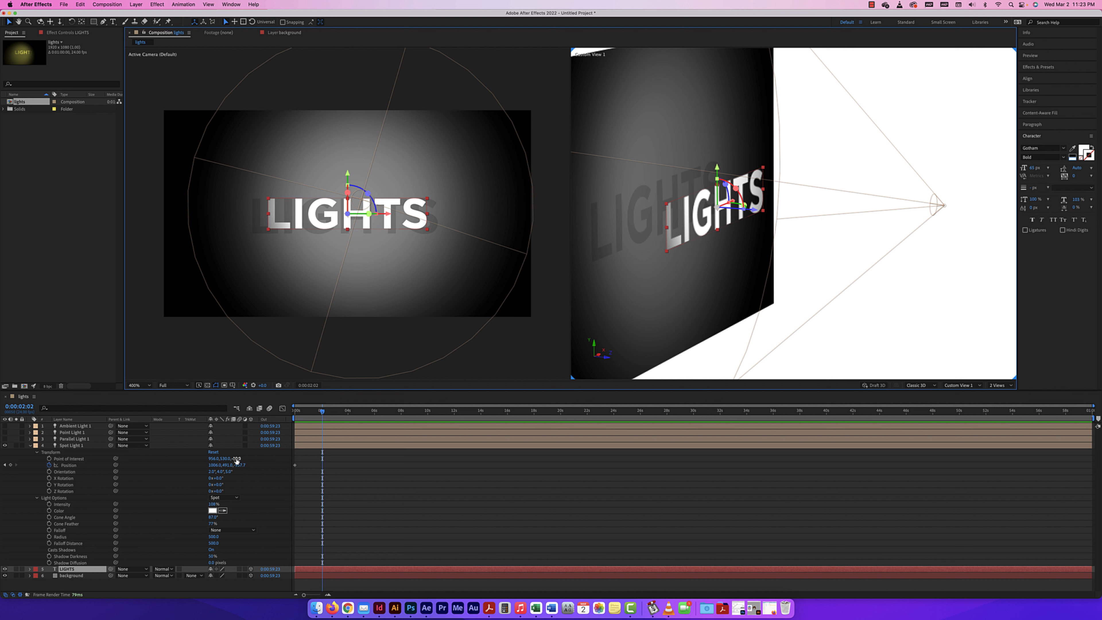
pyautogui.moveTo(238, 458); pyautogui.dragTo(143, 437)
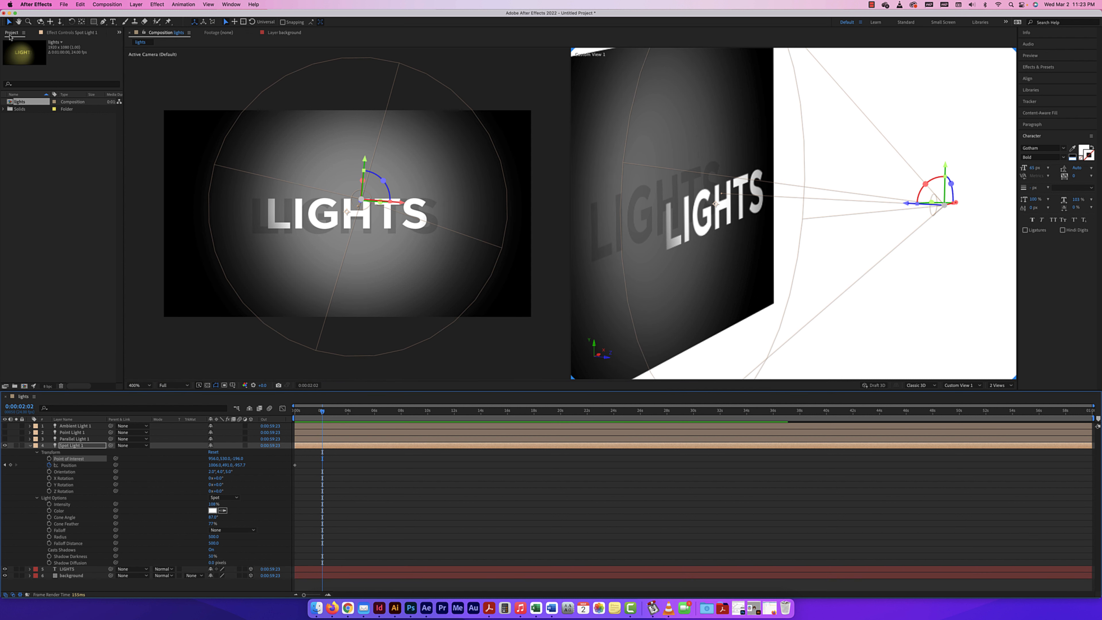
# Keyframe the spot light at 0:00:02:02 with an X position of about 1498, beyond the end of the text
pyautogui.click(40, 22)
pyautogui.moveTo(716, 251)
pyautogui.mouseDown()
pyautogui.moveTo(785, 249)
pyautogui.moveTo(699, 246)
pyautogui.mouseUp()
pyautogui.scroll(-1, 699, 246)
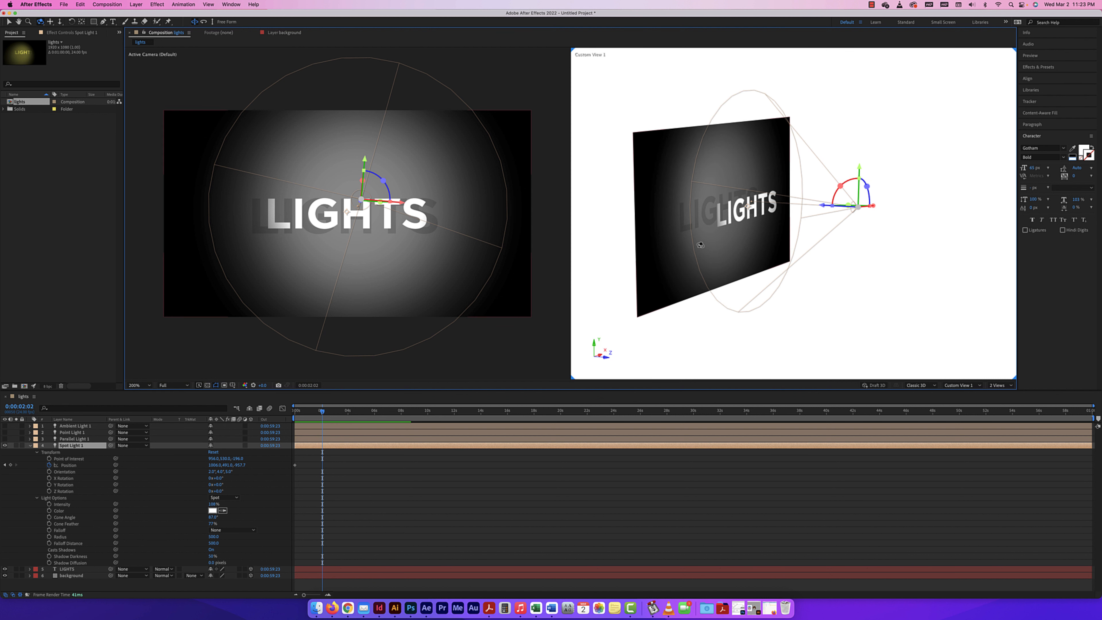
pyautogui.click(9, 21)
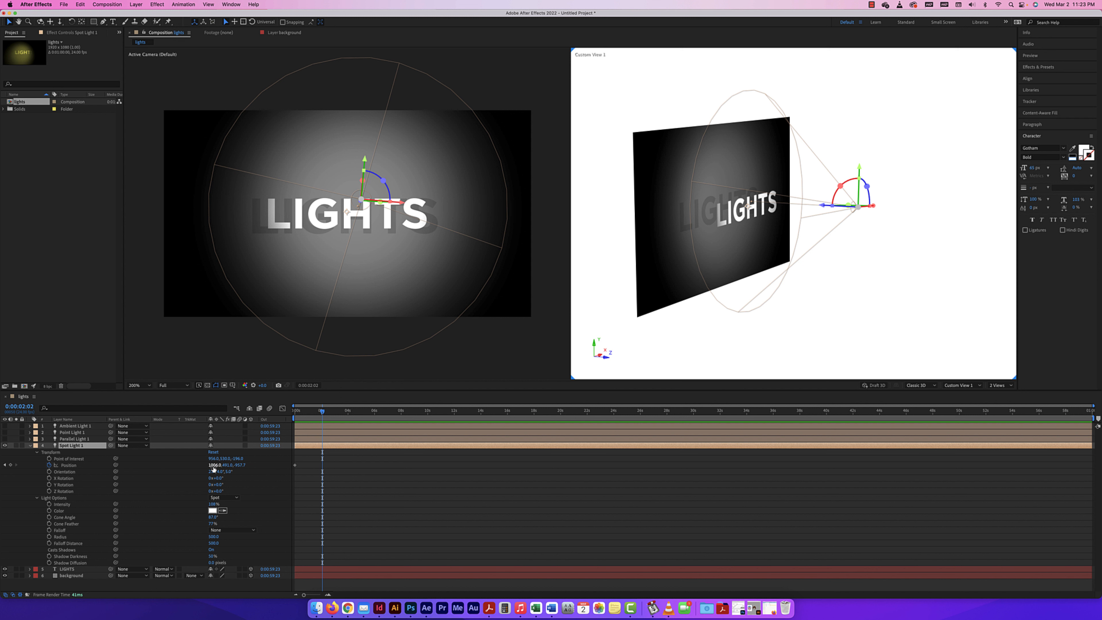
pyautogui.moveTo(213, 468); pyautogui.dragTo(412, 481)
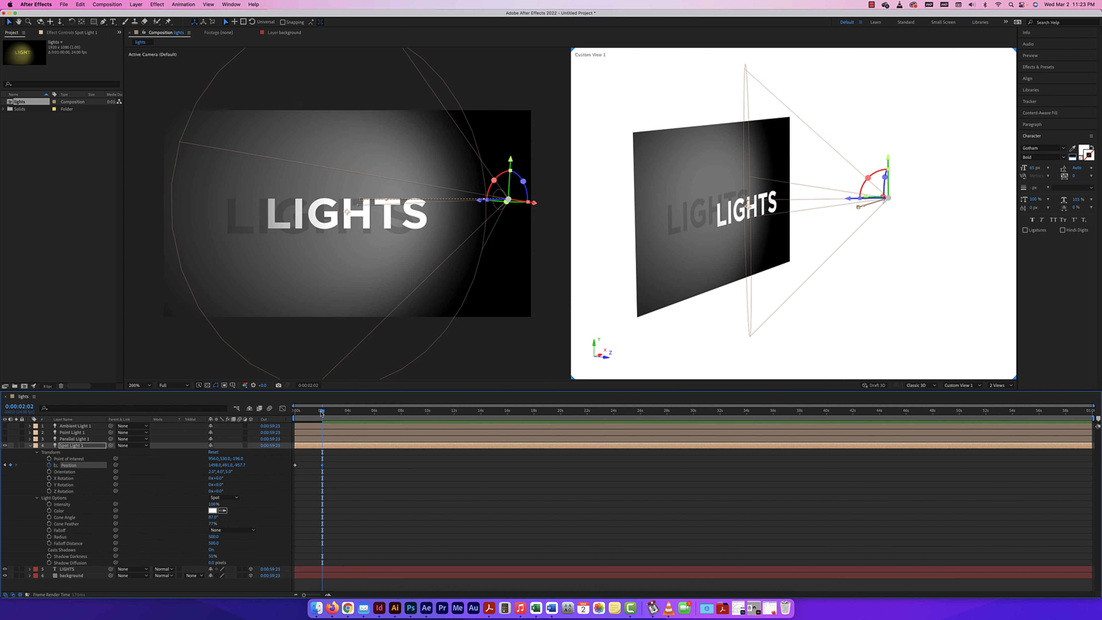
# Preview the spot light's sideways movement from the start of the composition
pyautogui.moveTo(322, 412); pyautogui.dragTo(254, 412)
pyautogui.press('space')
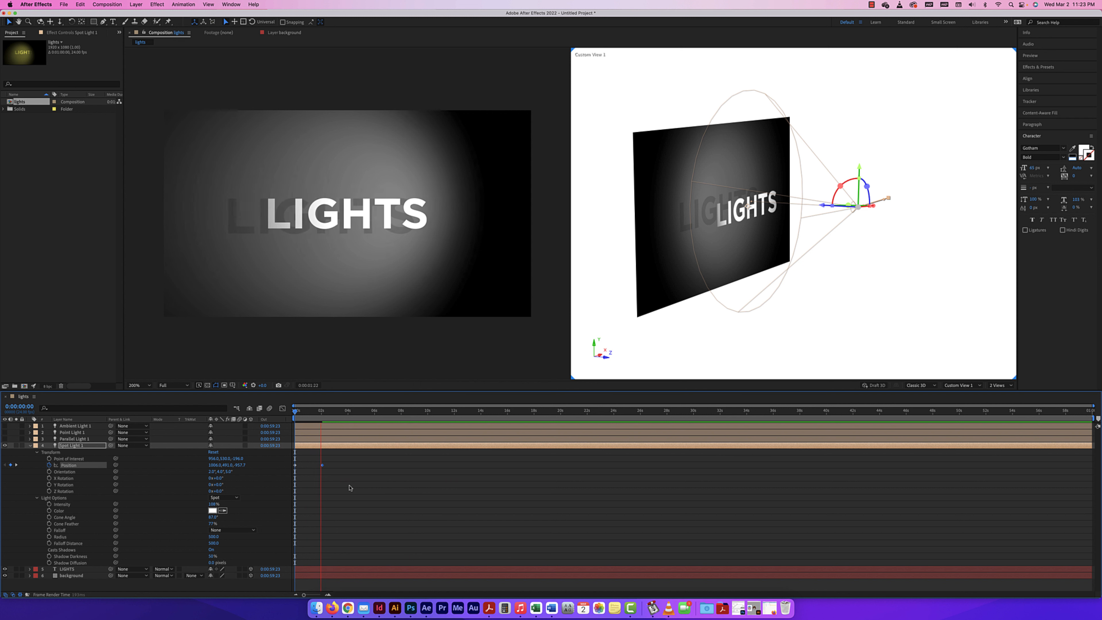
pyautogui.press('space')
# Keyframe the spot light farther back at 0:00:04:04 with a Z position of about -1530
pyautogui.moveTo(329, 412); pyautogui.dragTo(350, 413)
pyautogui.moveTo(240, 465); pyautogui.dragTo(2, 443)
pyautogui.hotkey('shift', 'pageup')
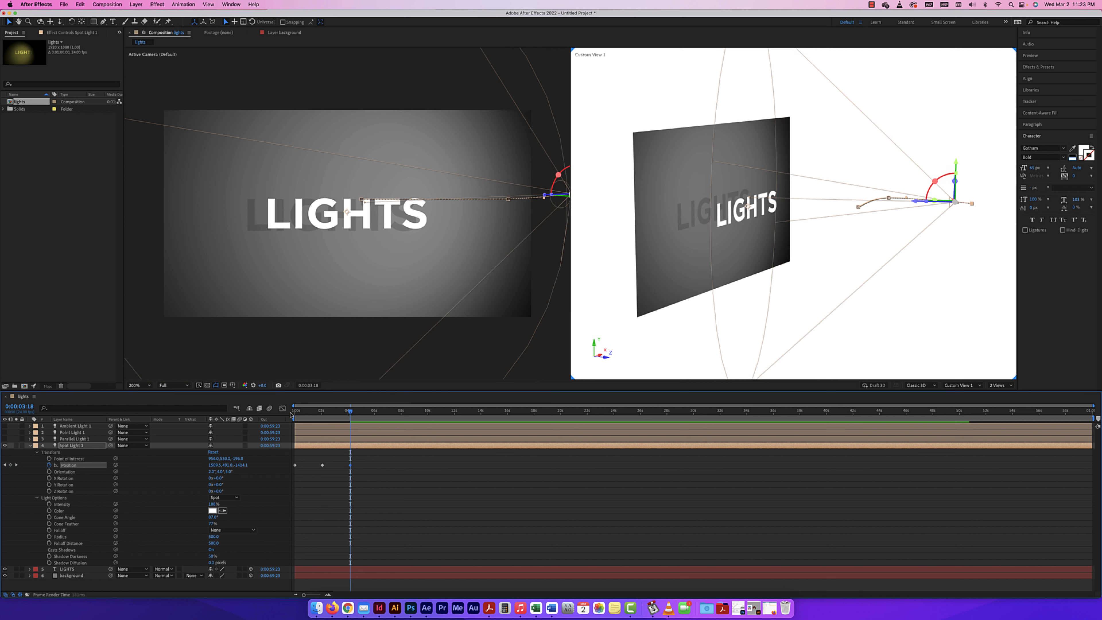
# Play the spot light's full position animation from the start and check the lighting around 0:00:04:15
pyautogui.press('Home')
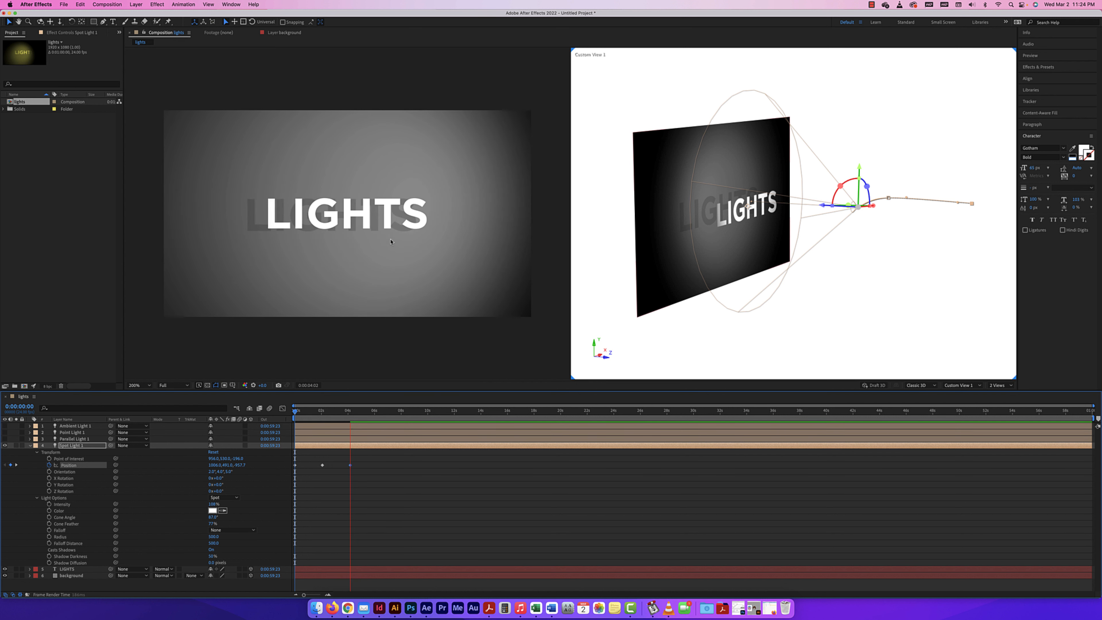
pyautogui.press('space')
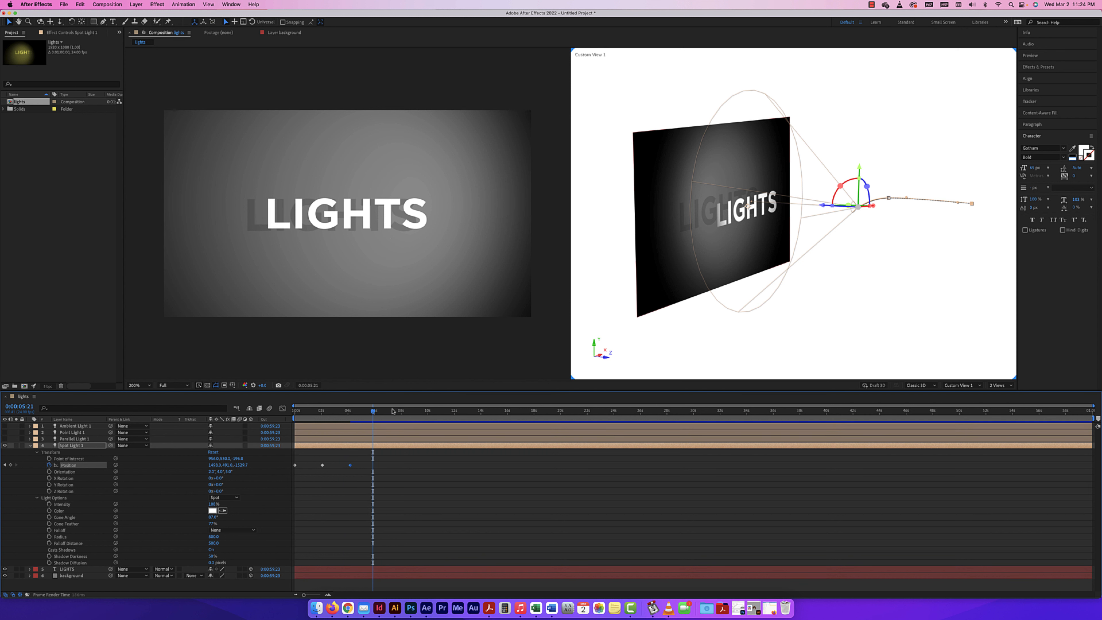
pyautogui.moveTo(373, 411); pyautogui.dragTo(356, 412)
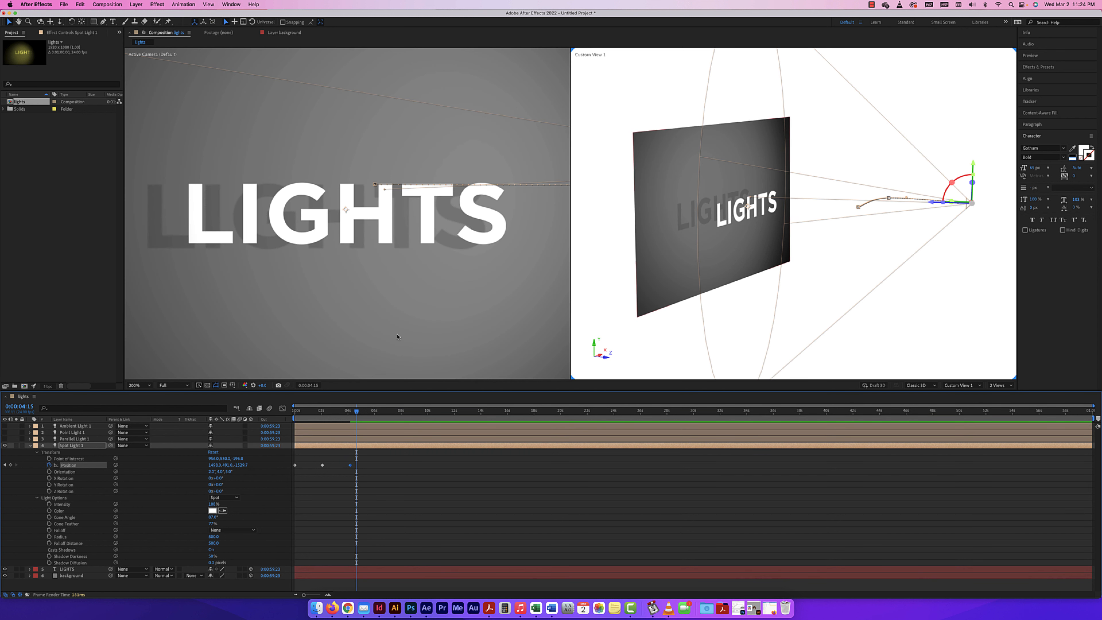
pyautogui.click(397, 335)
pyautogui.press(',')
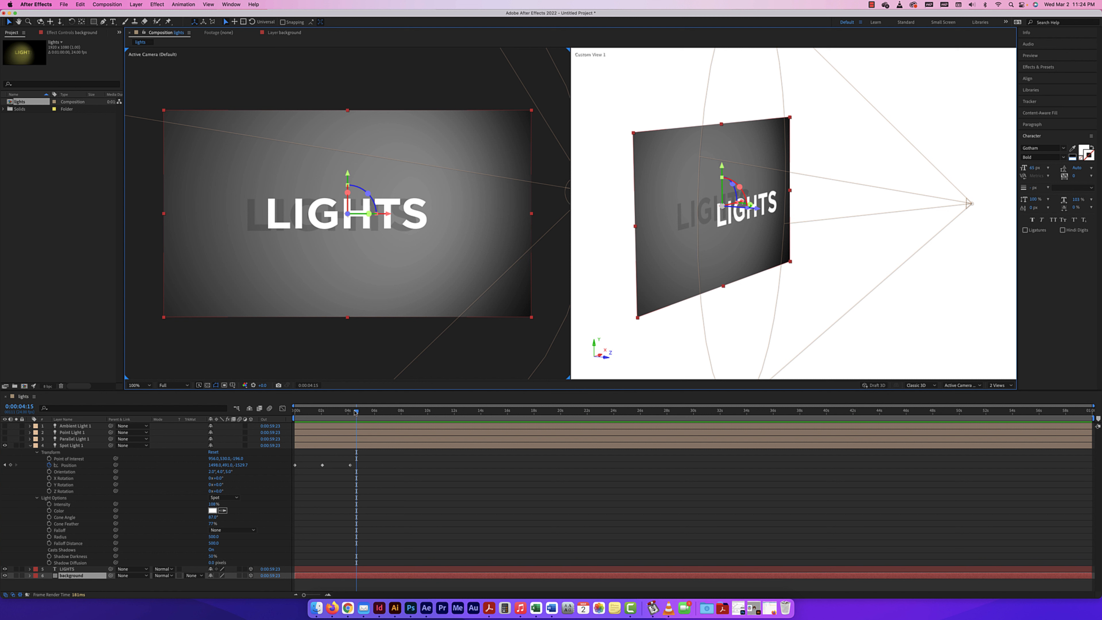
# Start animating the spot light's Intensity with a keyframe at 0:00:00:00
pyautogui.moveTo(355, 412); pyautogui.dragTo(274, 418)
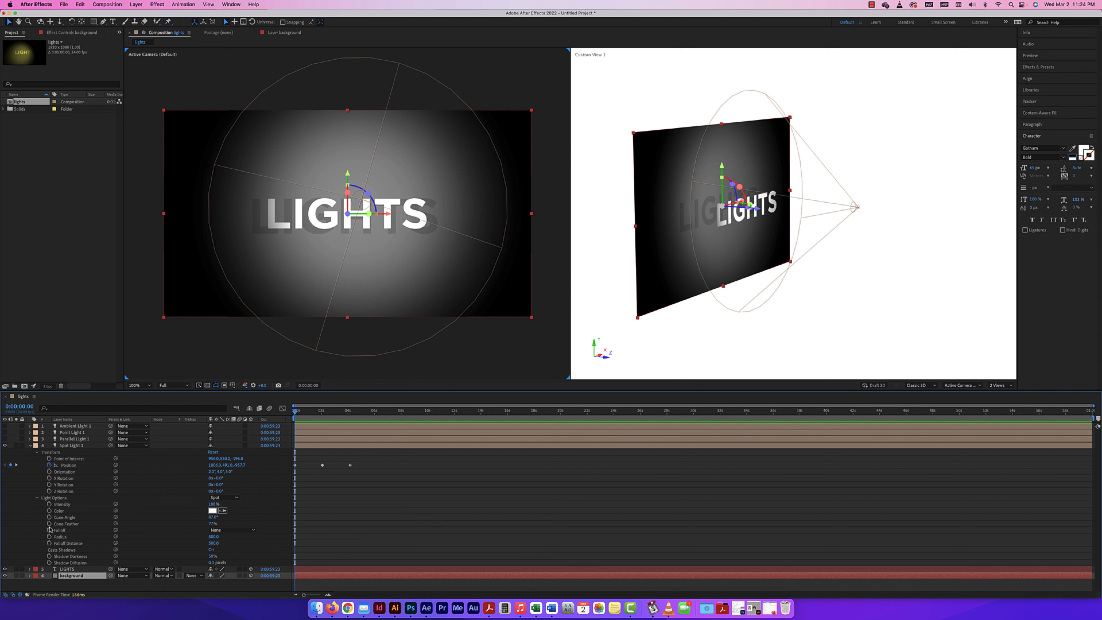
pyautogui.click(49, 504)
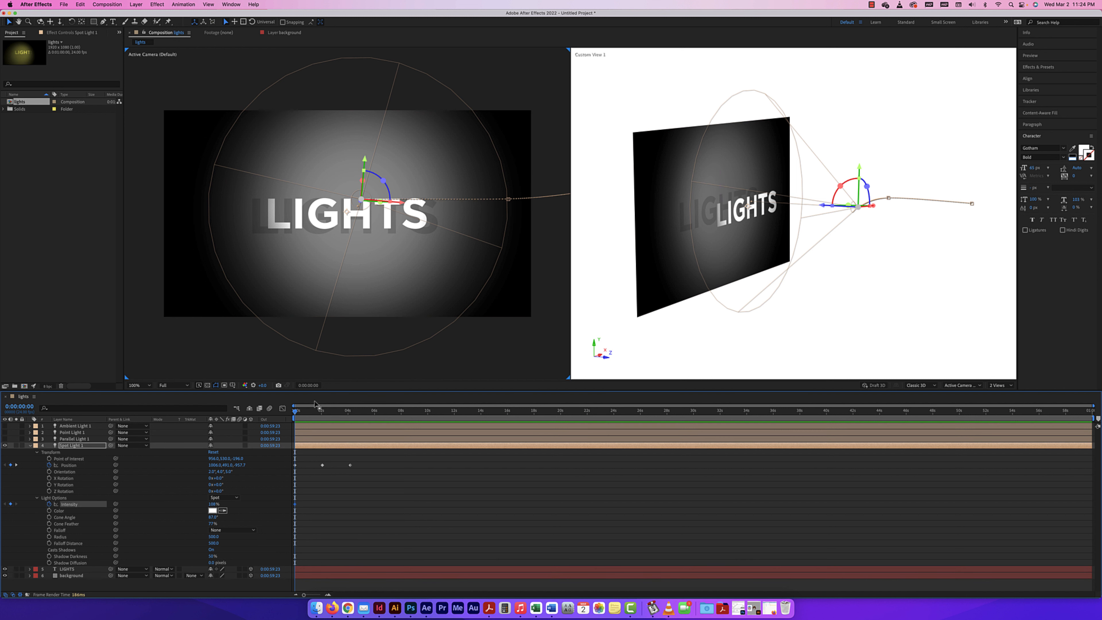
# Keyframe the spot light's Intensity at about 1700% at 0:00:04:05 and move that keyframe to 0:00:07:12
pyautogui.moveTo(296, 412); pyautogui.dragTo(351, 414)
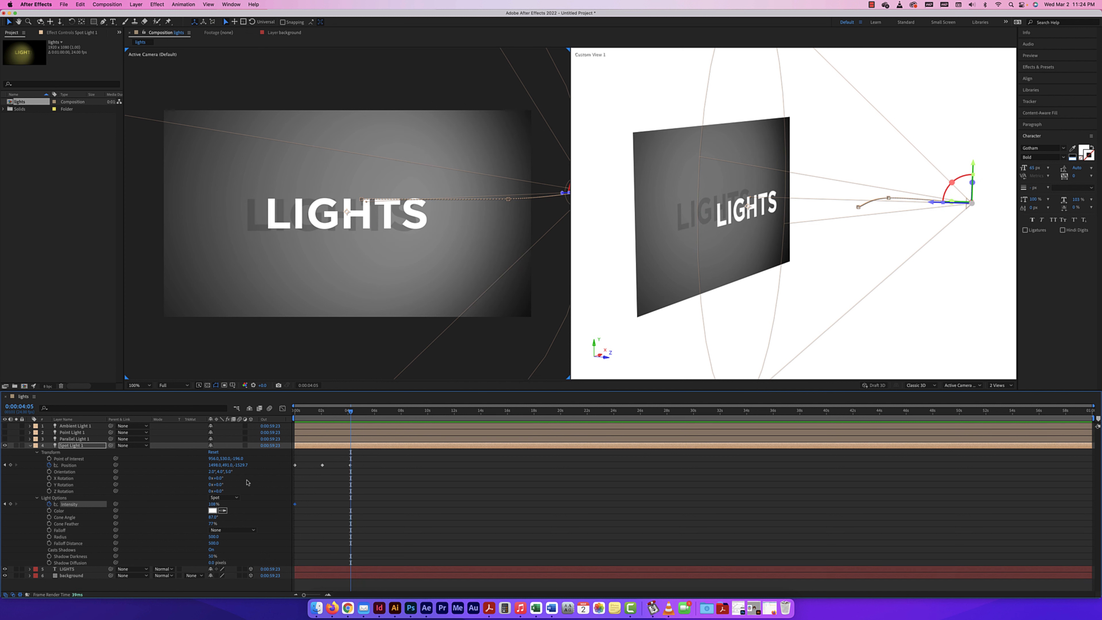
pyautogui.moveTo(214, 504); pyautogui.dragTo(617, 532)
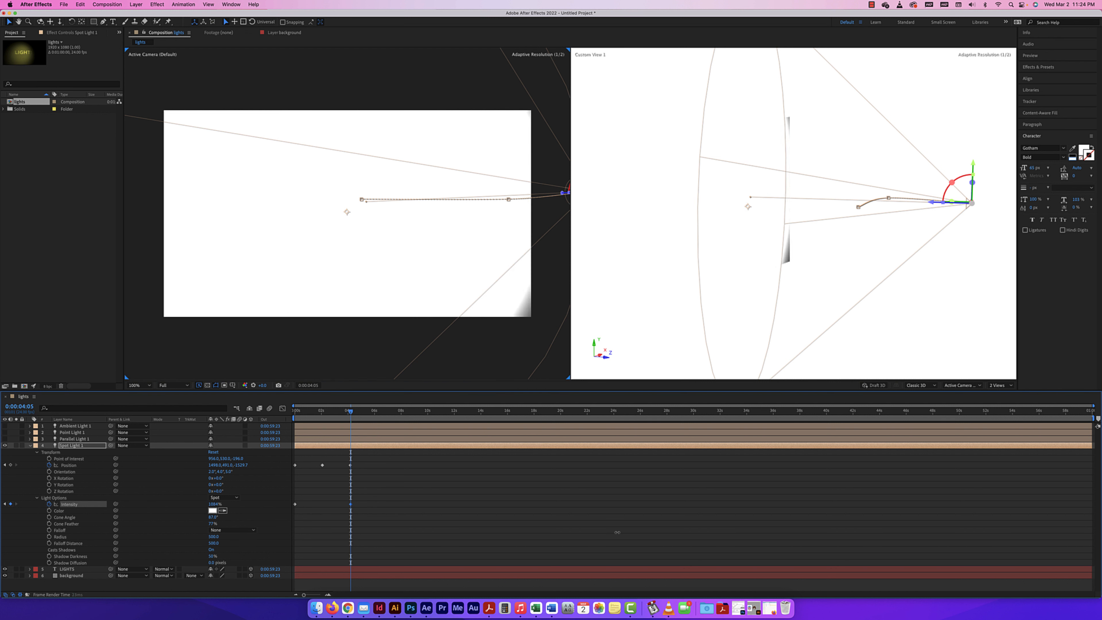
pyautogui.moveTo(785, 538); pyautogui.dragTo(853, 539)
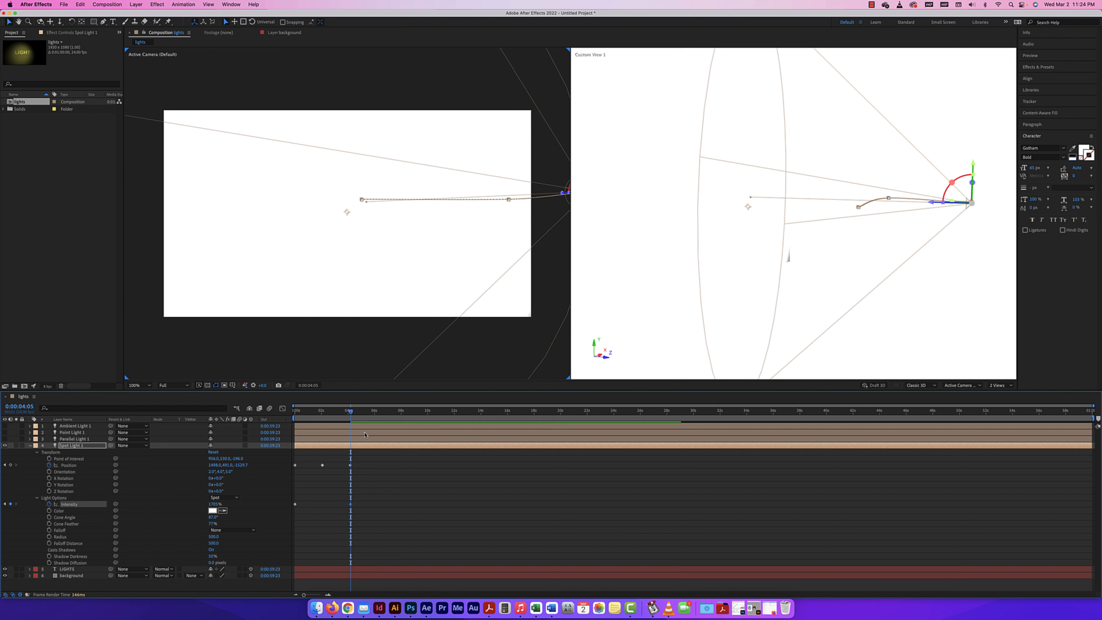
pyautogui.moveTo(359, 413); pyautogui.dragTo(395, 413)
pyautogui.moveTo(351, 506); pyautogui.dragTo(396, 506)
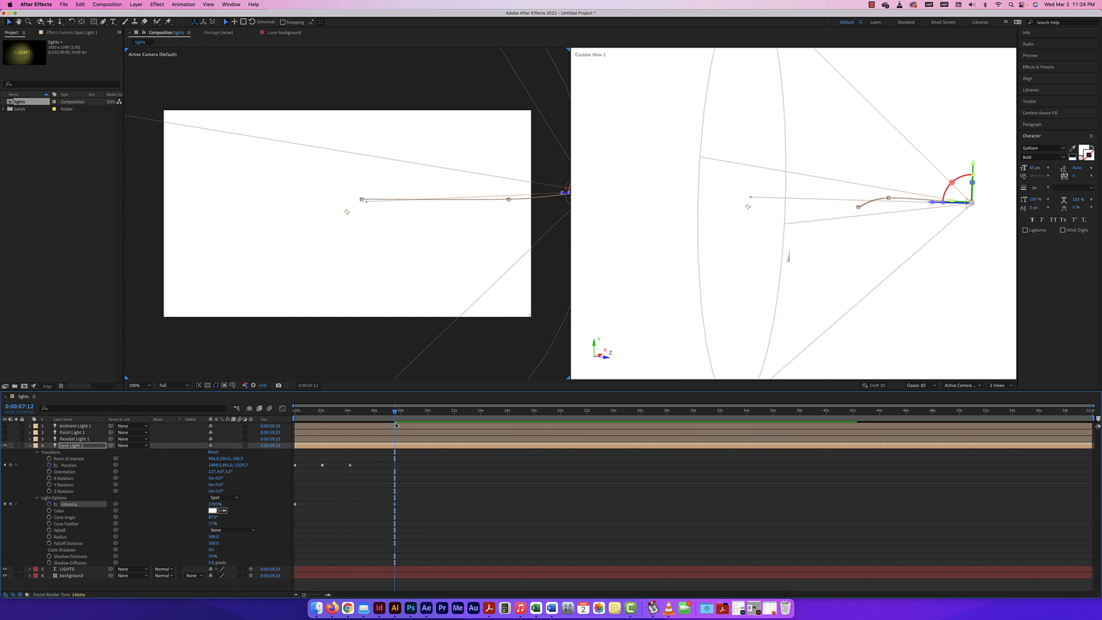
# Preview the intensity animation from the start and move its last keyframe earlier, to around 5.5 seconds
pyautogui.moveTo(393, 413); pyautogui.dragTo(251, 417)
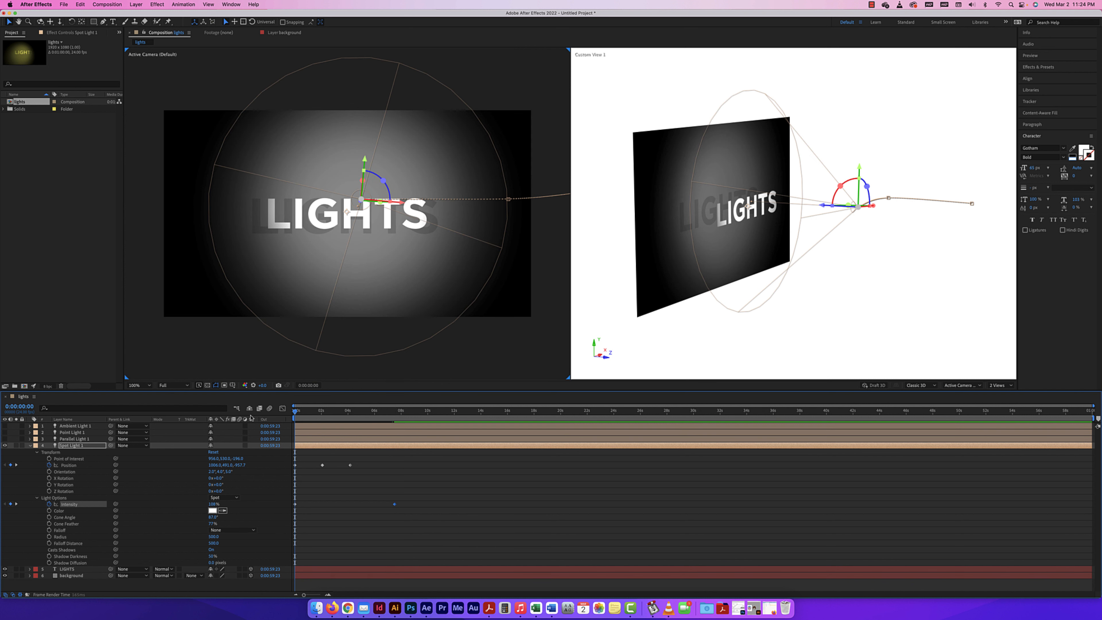
pyautogui.press('space')
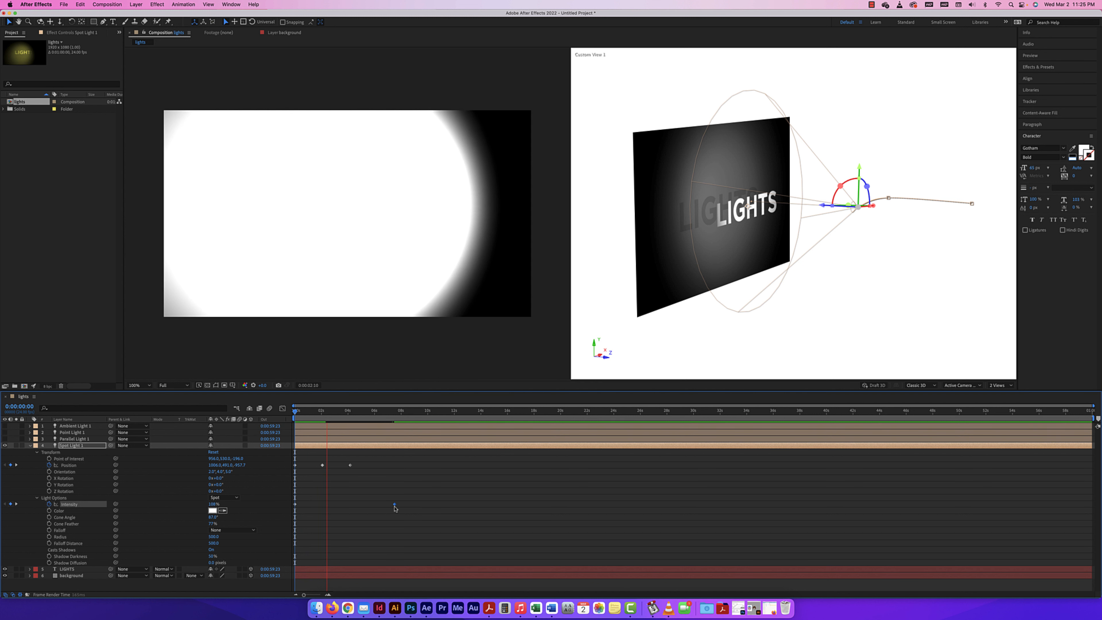
pyautogui.moveTo(380, 507); pyautogui.dragTo(367, 504)
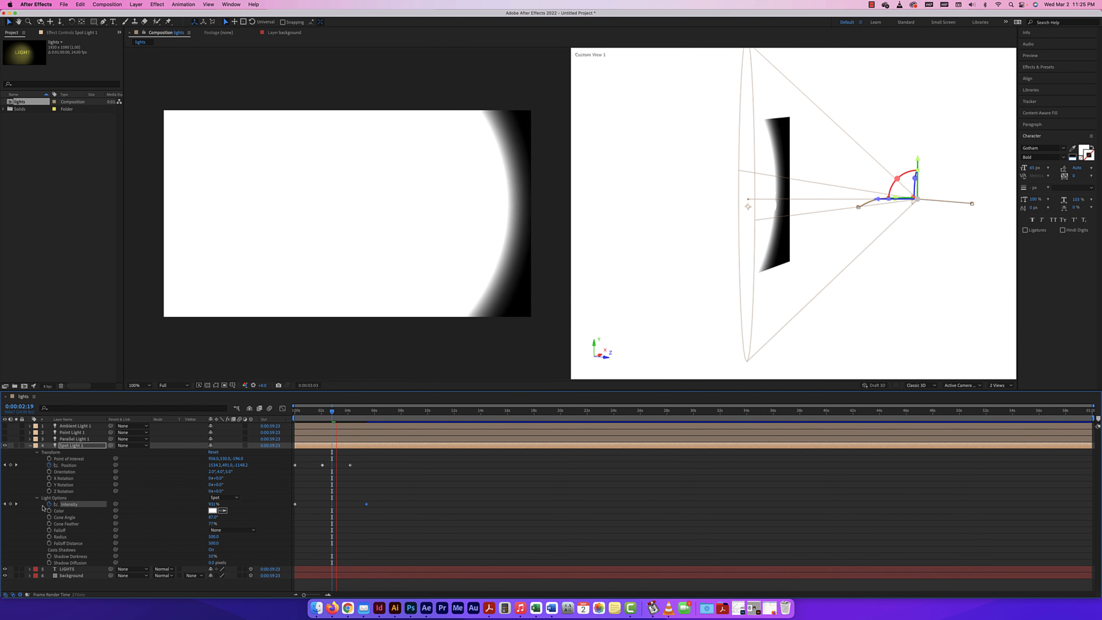
# Remove the spot light's Intensity animation and set its Intensity to 100%
pyautogui.click(49, 503)
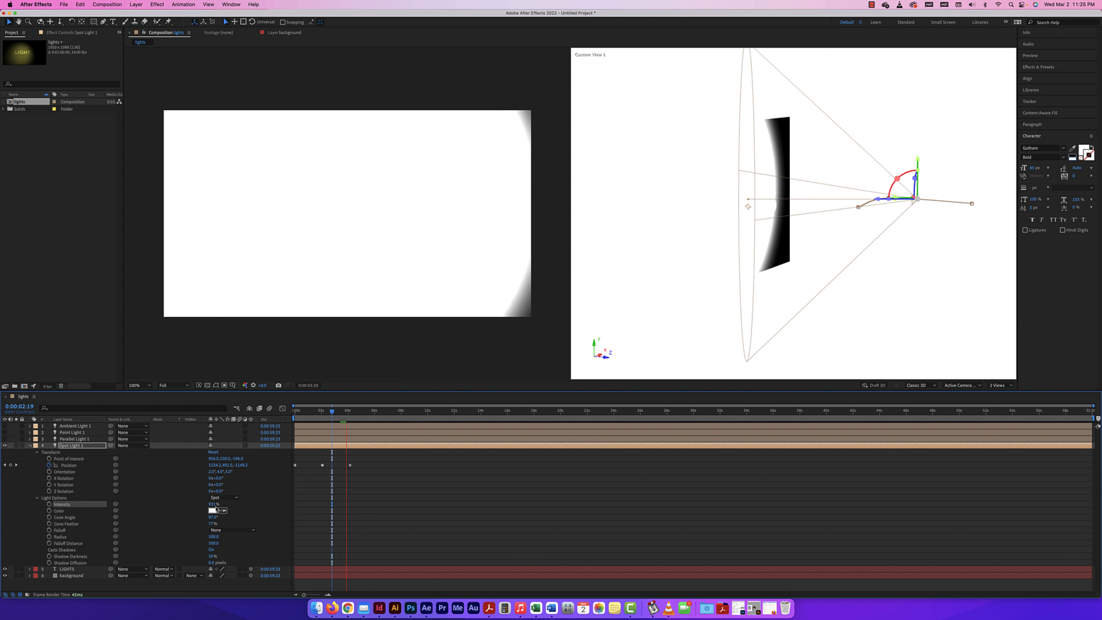
pyautogui.click(213, 505)
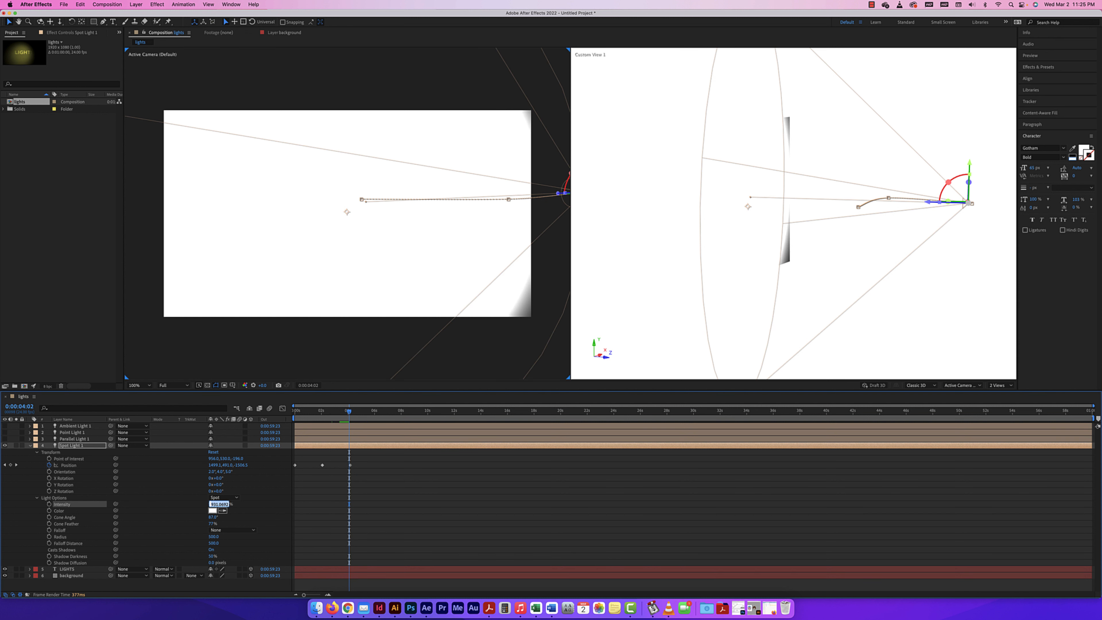
pyautogui.write('100')
pyautogui.press('Return')
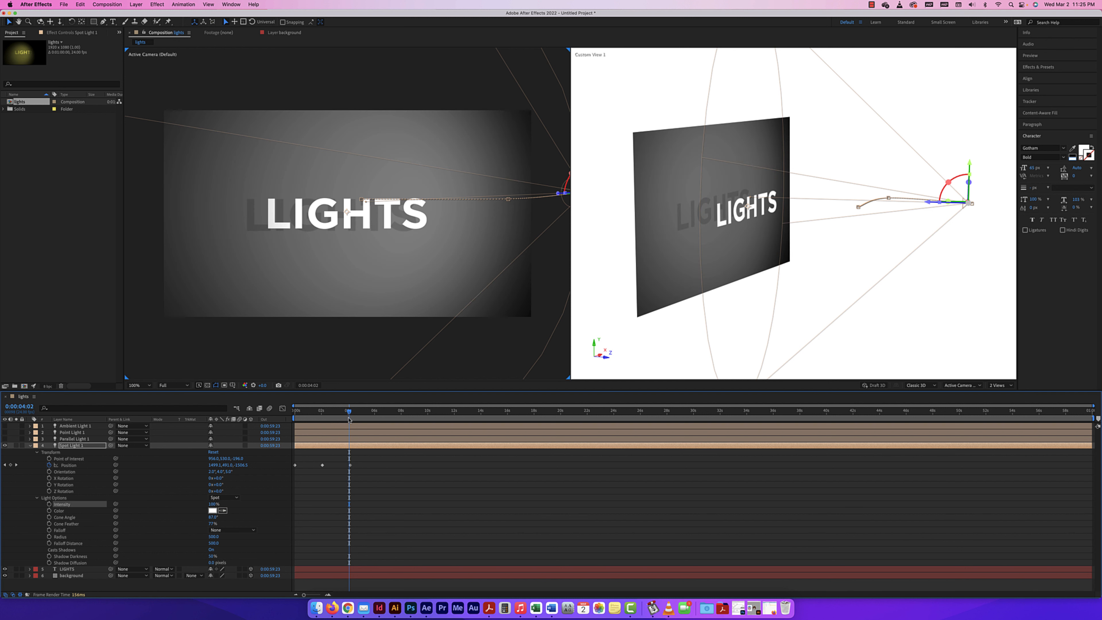
# Animate the spot light's Cone Angle from 0° at 0:00:00:00 to about 94° at 0:00:04:04, and preview it
pyautogui.moveTo(348, 410); pyautogui.dragTo(279, 410)
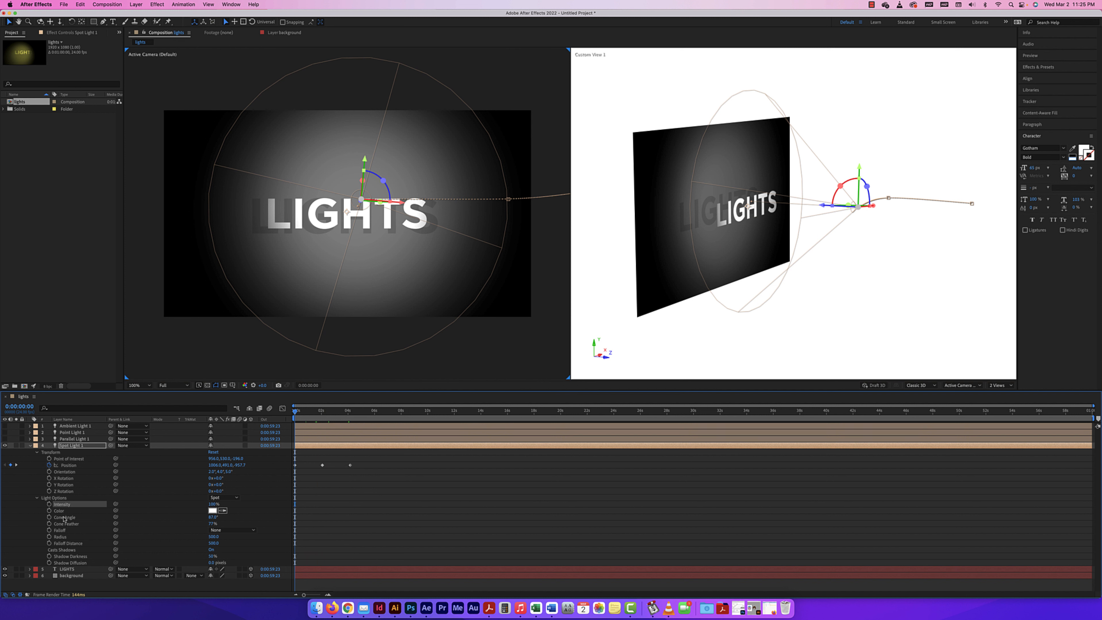
pyautogui.moveTo(213, 517); pyautogui.dragTo(172, 518)
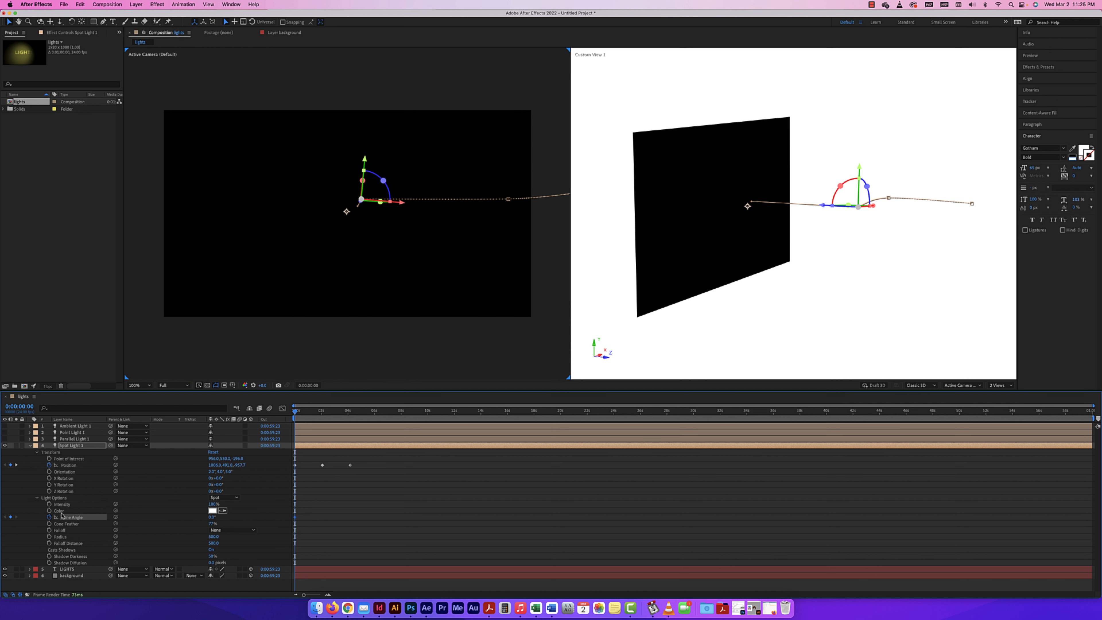
pyautogui.moveTo(294, 412); pyautogui.dragTo(350, 413)
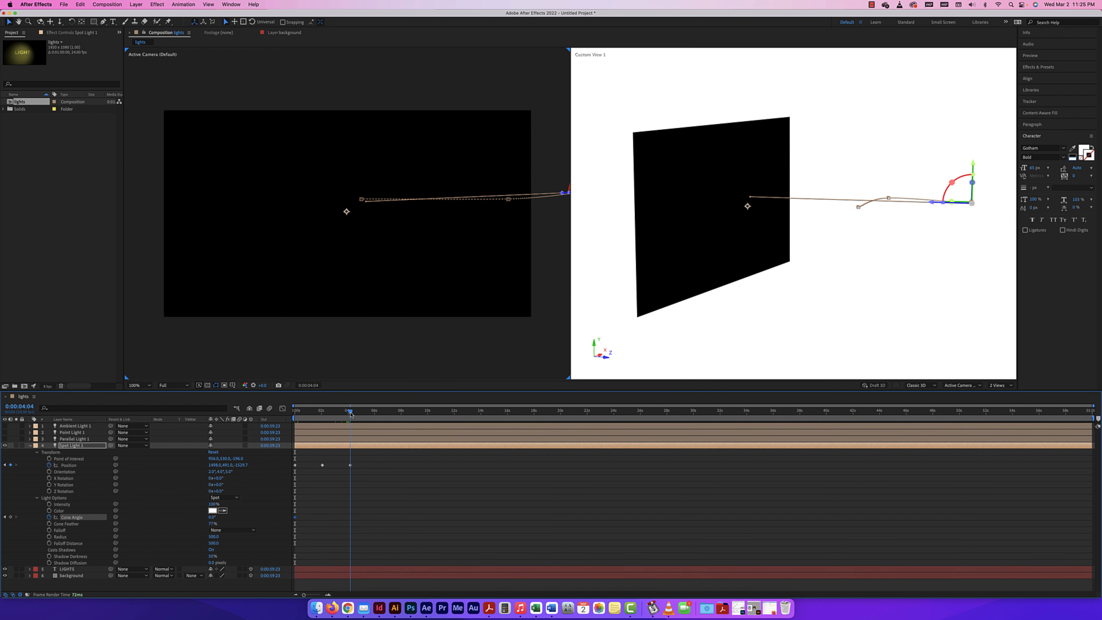
pyautogui.moveTo(211, 517); pyautogui.dragTo(247, 517)
pyautogui.moveTo(327, 414); pyautogui.dragTo(282, 414)
pyautogui.press('space')
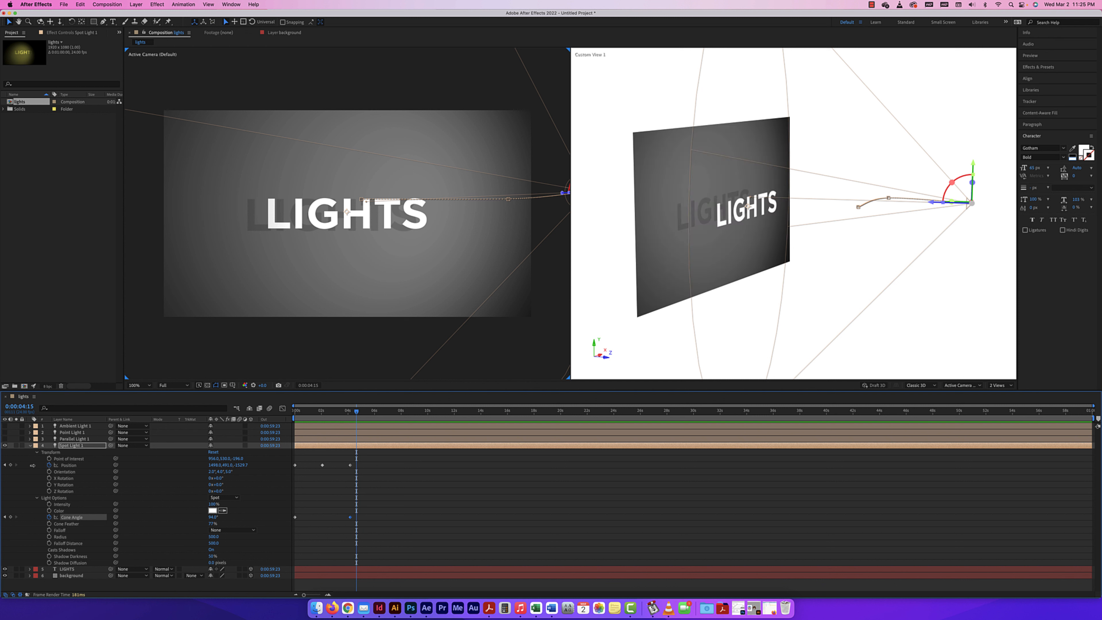
# Hide Spot Light 1 and add a new white spot light with 100% Intensity, a 60° Cone Angle and 0% Cone Feather
pyautogui.click(29, 446)
pyautogui.click(5, 446)
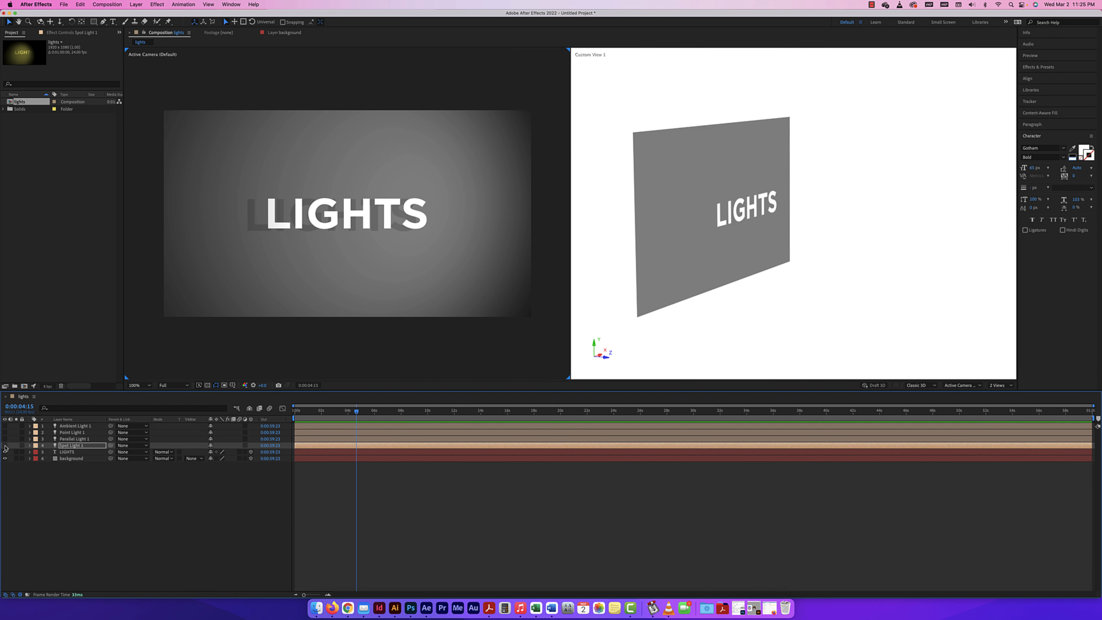
pyautogui.click(136, 4)
pyautogui.moveTo(143, 15)
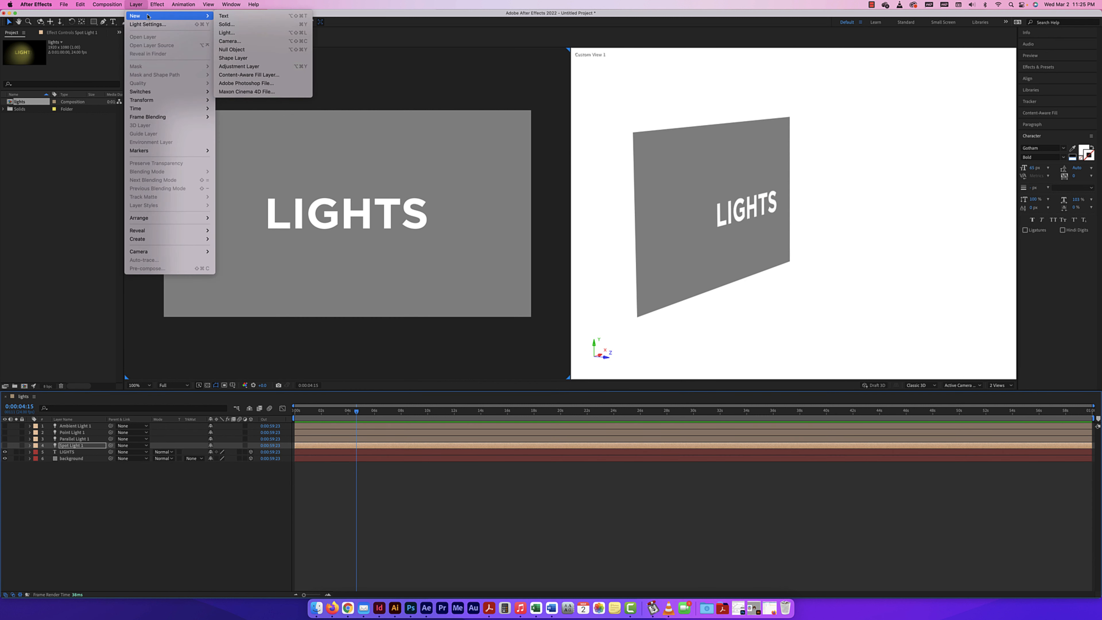
pyautogui.click(226, 32)
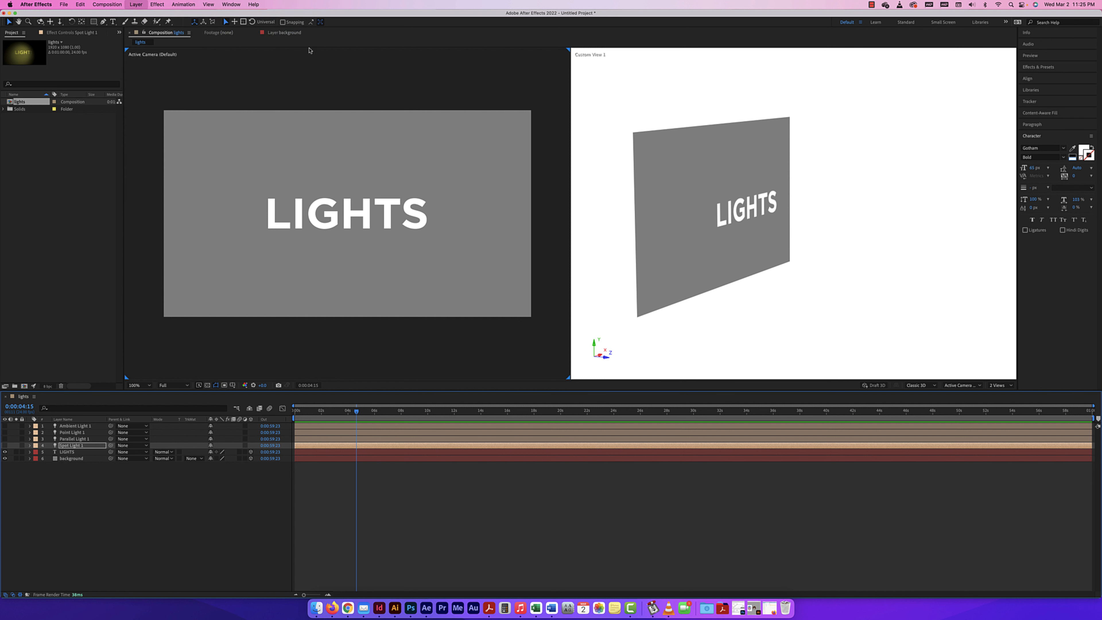
pyautogui.click(557, 188)
pyautogui.click(551, 197)
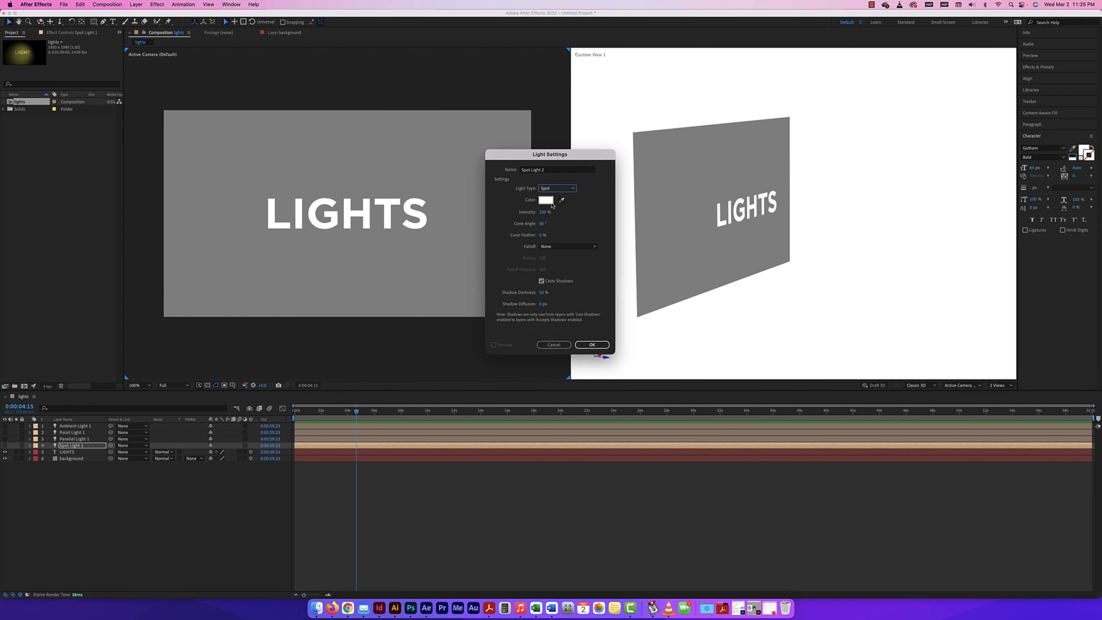
pyautogui.click(592, 344)
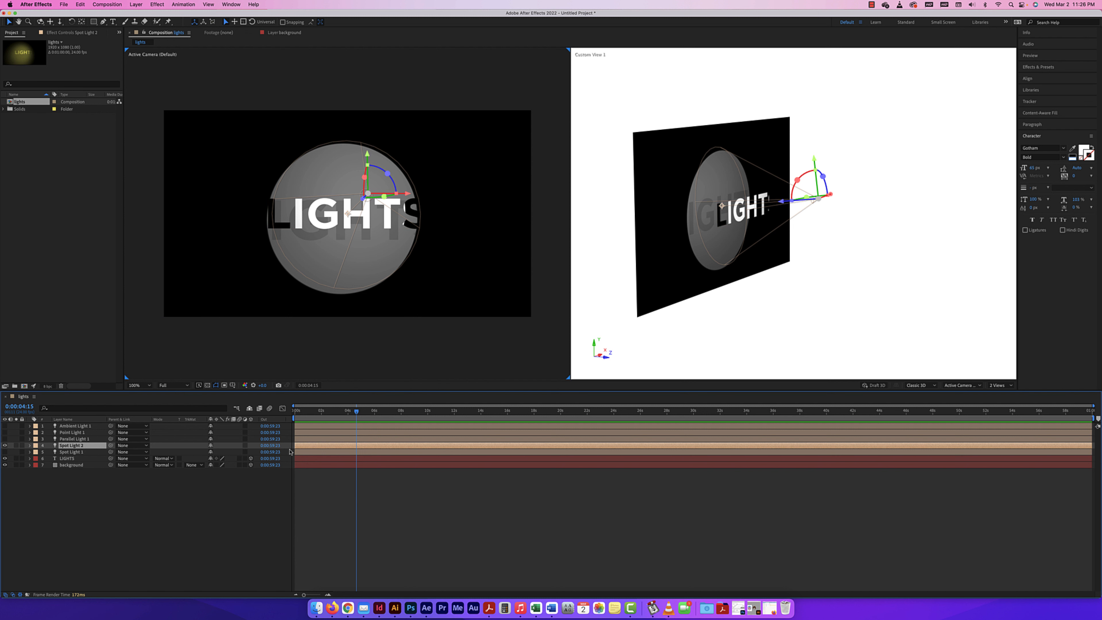
# Narrow Spot Light 2's Cone Angle to 25° and soften its edge with a Cone Feather of about 91%
pyautogui.moveTo(290, 410); pyautogui.dragTo(280, 412)
pyautogui.click(30, 445)
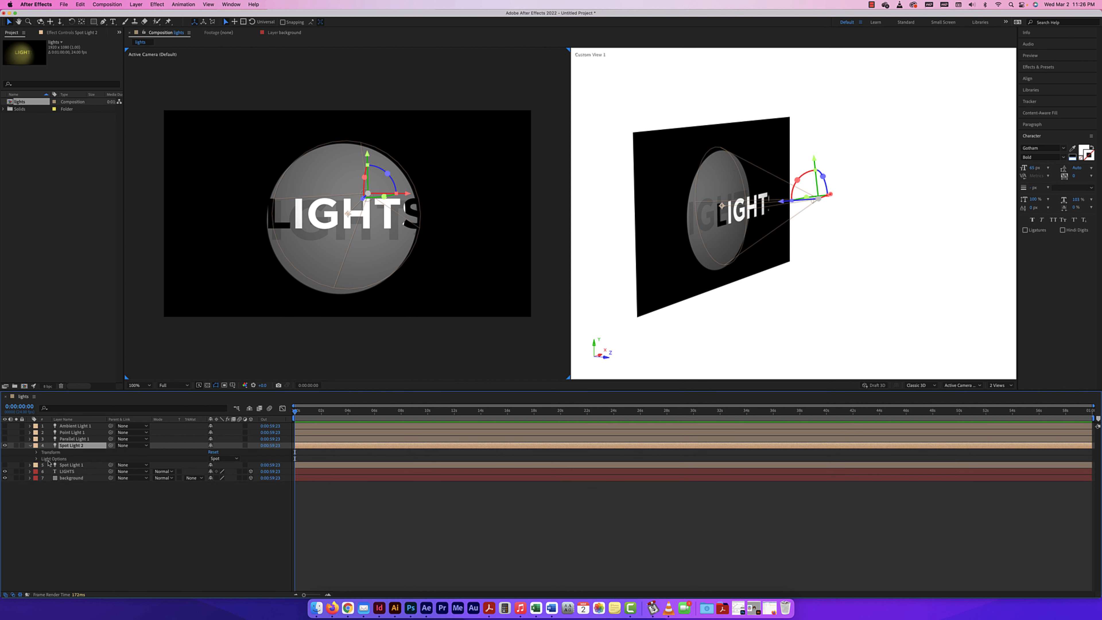
pyautogui.click(37, 452)
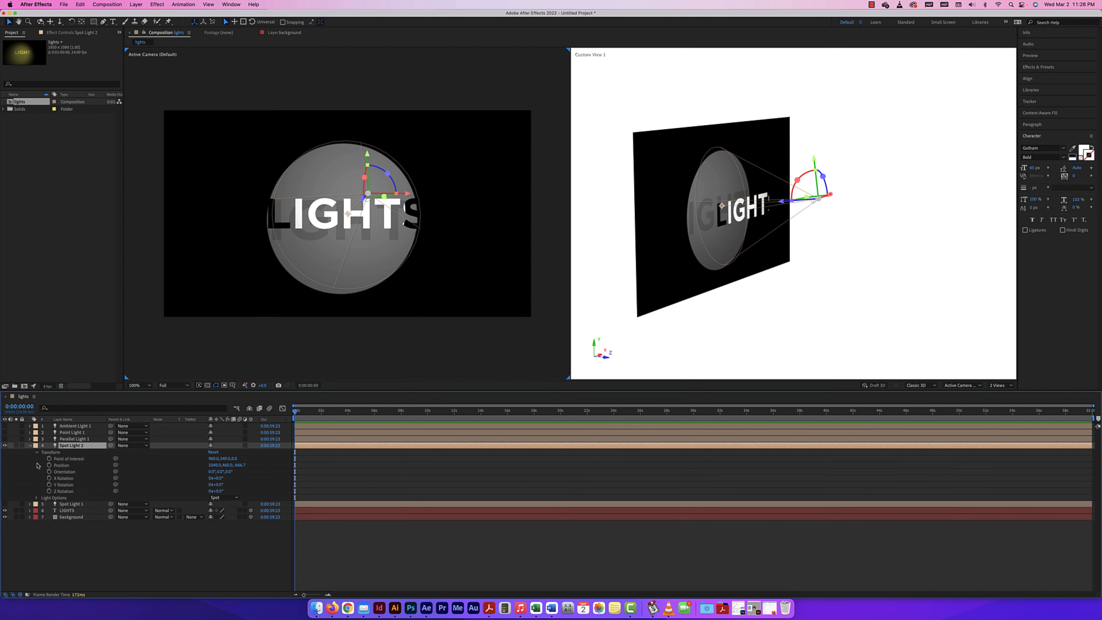
pyautogui.click(36, 498)
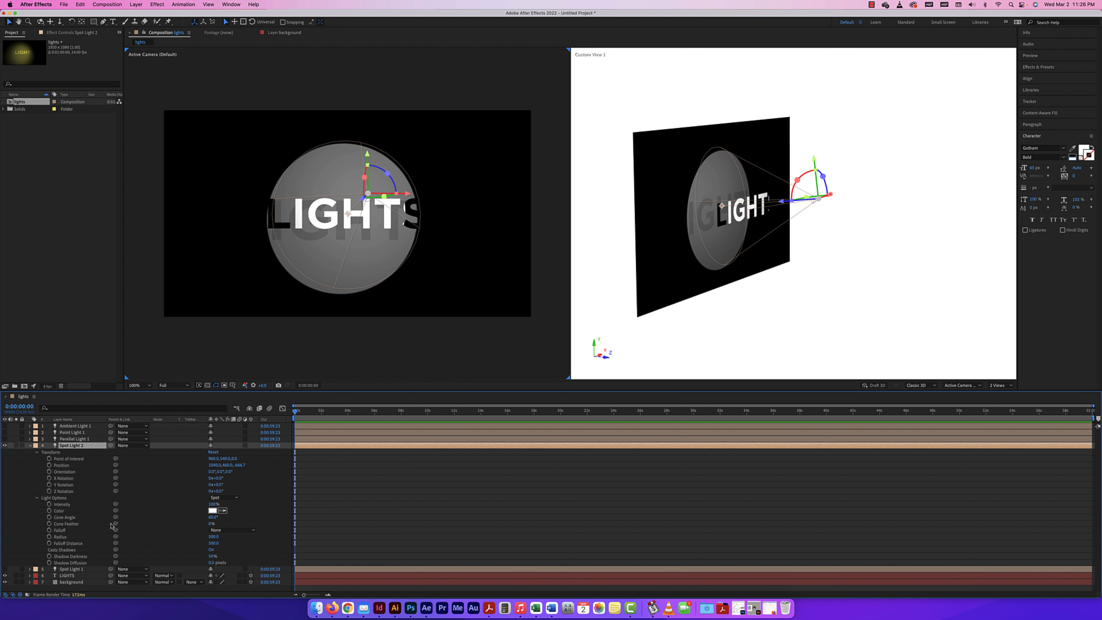
pyautogui.moveTo(213, 517); pyautogui.dragTo(205, 519)
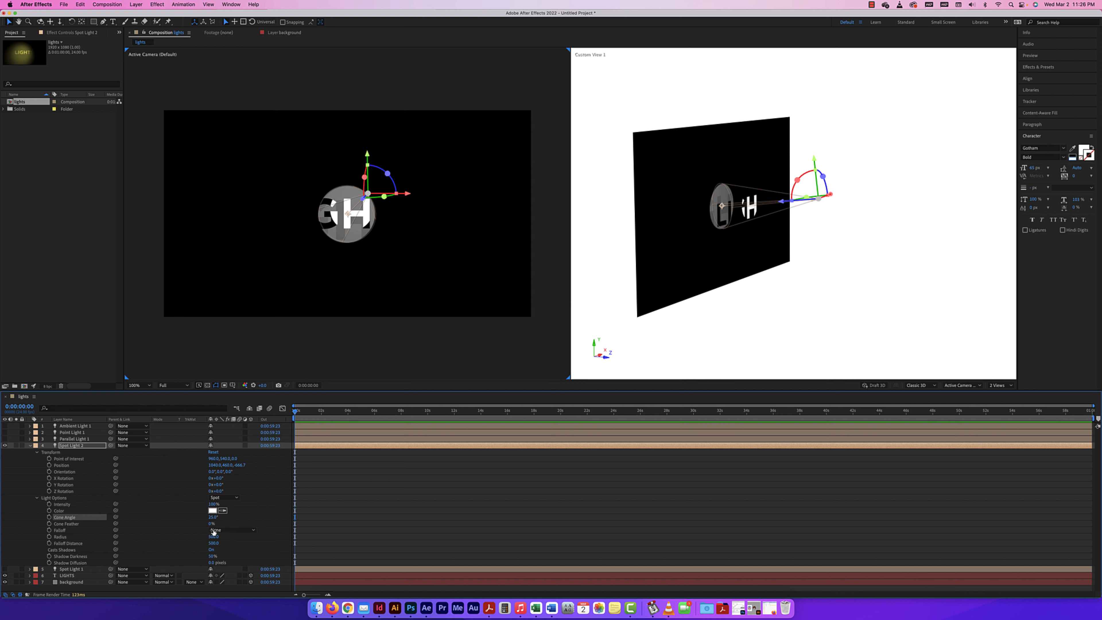
pyautogui.moveTo(211, 525); pyautogui.dragTo(248, 525)
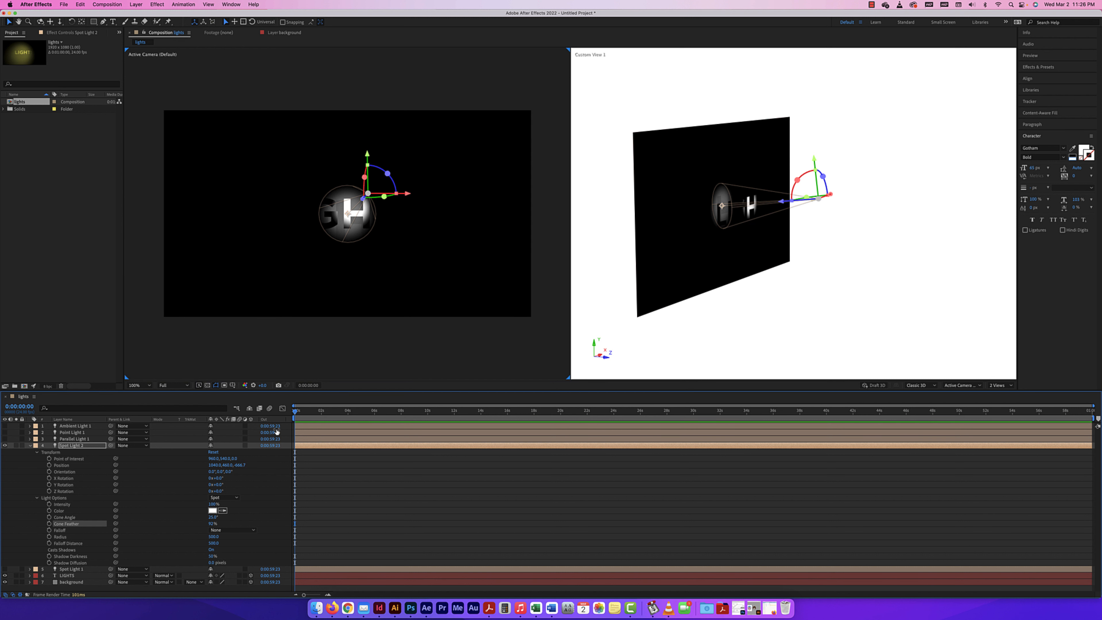
# Keyframe Spot Light 2's Position at 0:00:00:00 at about 1024, 297, -686 and aim its Point of Interest at about 513, 531, 0
pyautogui.click(49, 465)
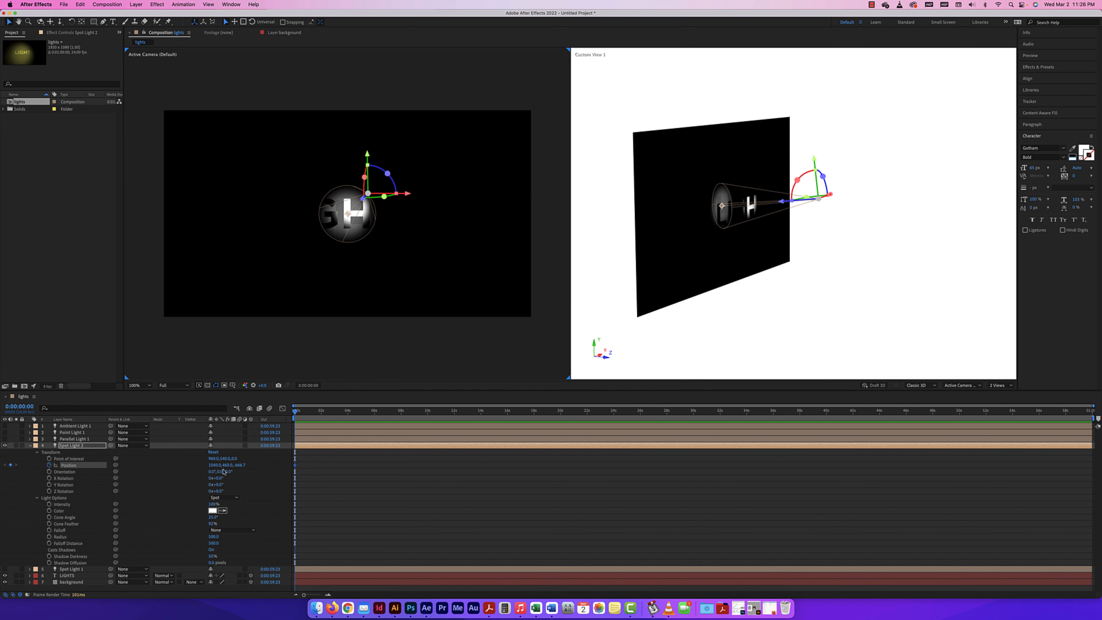
pyautogui.moveTo(215, 467); pyautogui.dragTo(30, 459)
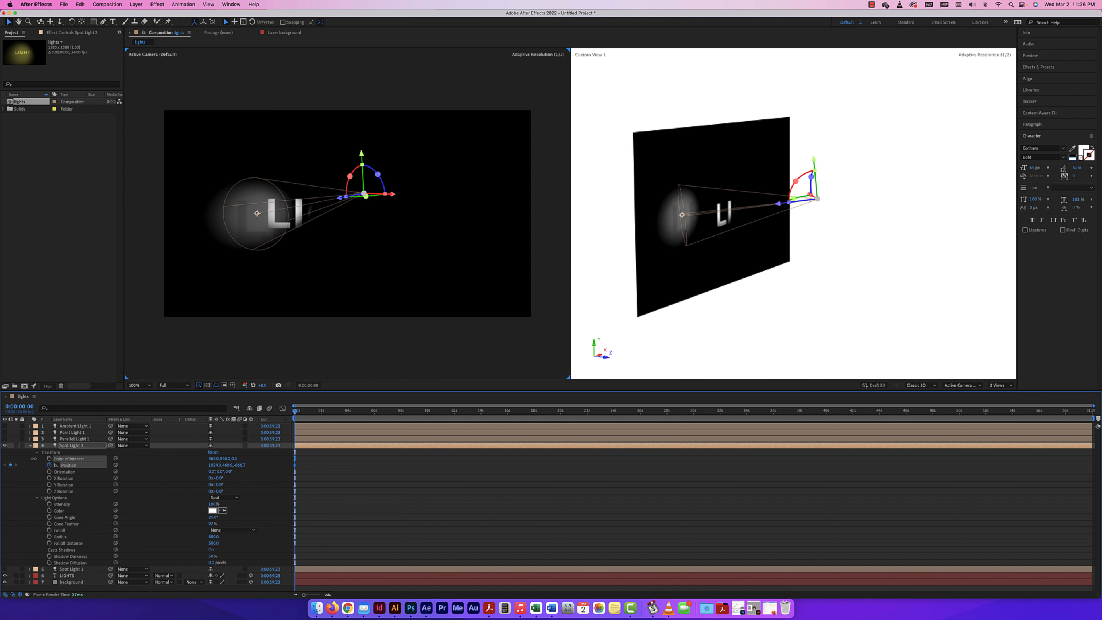
pyautogui.moveTo(225, 452); pyautogui.dragTo(224, 355)
pyautogui.moveTo(238, 465); pyautogui.dragTo(165, 466)
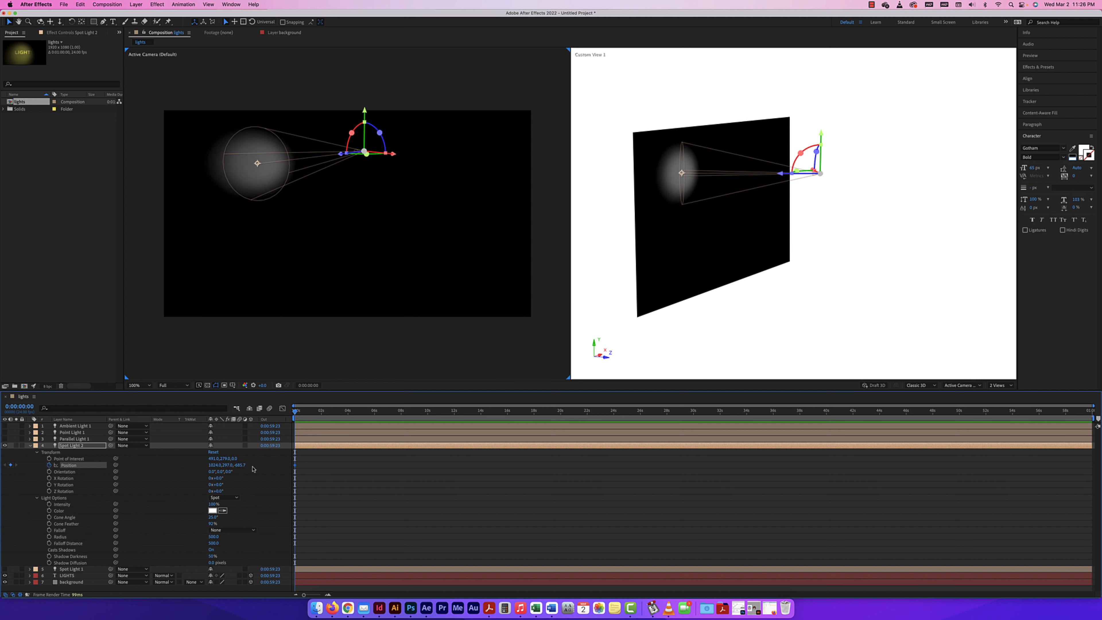
pyautogui.moveTo(214, 459); pyautogui.dragTo(351, 412)
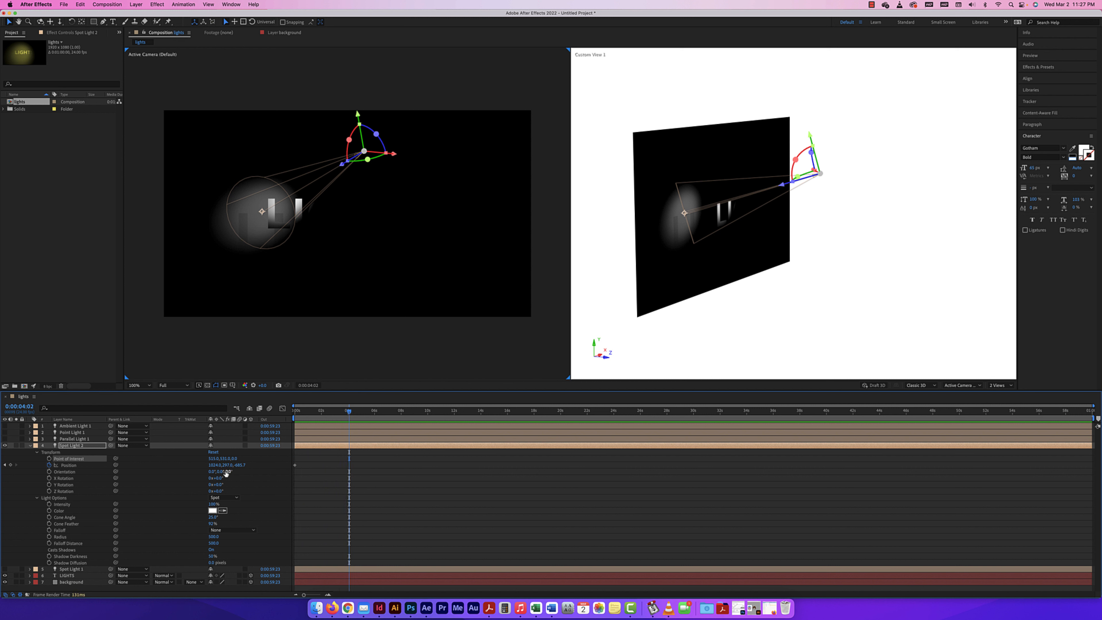
# Keyframe Spot Light 2's Position X at 1040 at 0:00:04:02 and start animating its Point of Interest from 0:00:00:00
pyautogui.moveTo(214, 465); pyautogui.dragTo(219, 465)
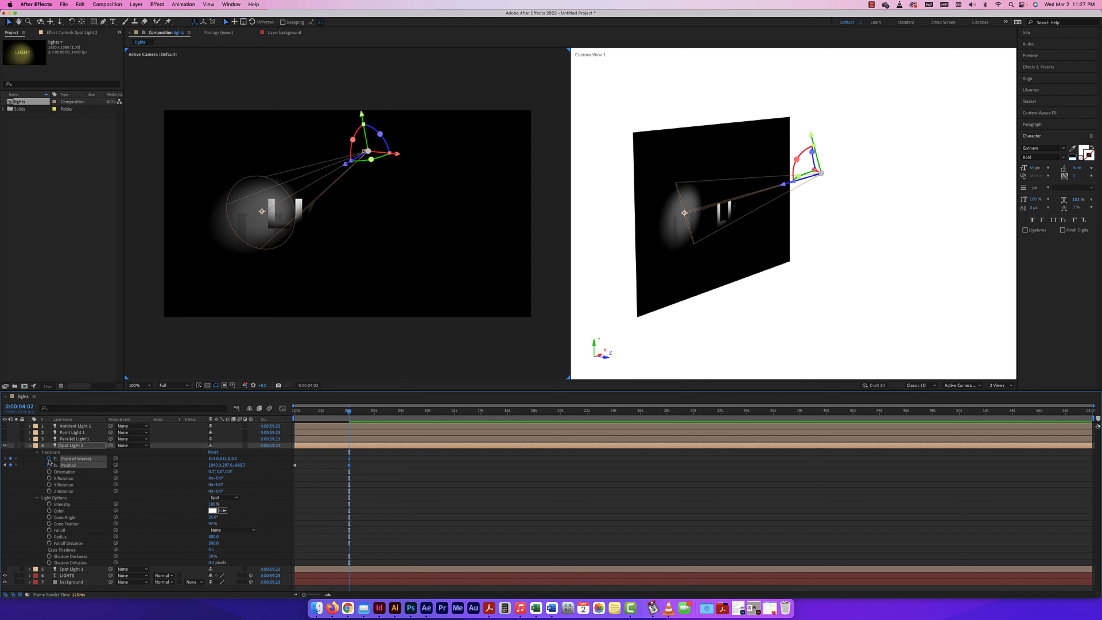
pyautogui.press('super+z')
pyautogui.moveTo(341, 413); pyautogui.dragTo(266, 412)
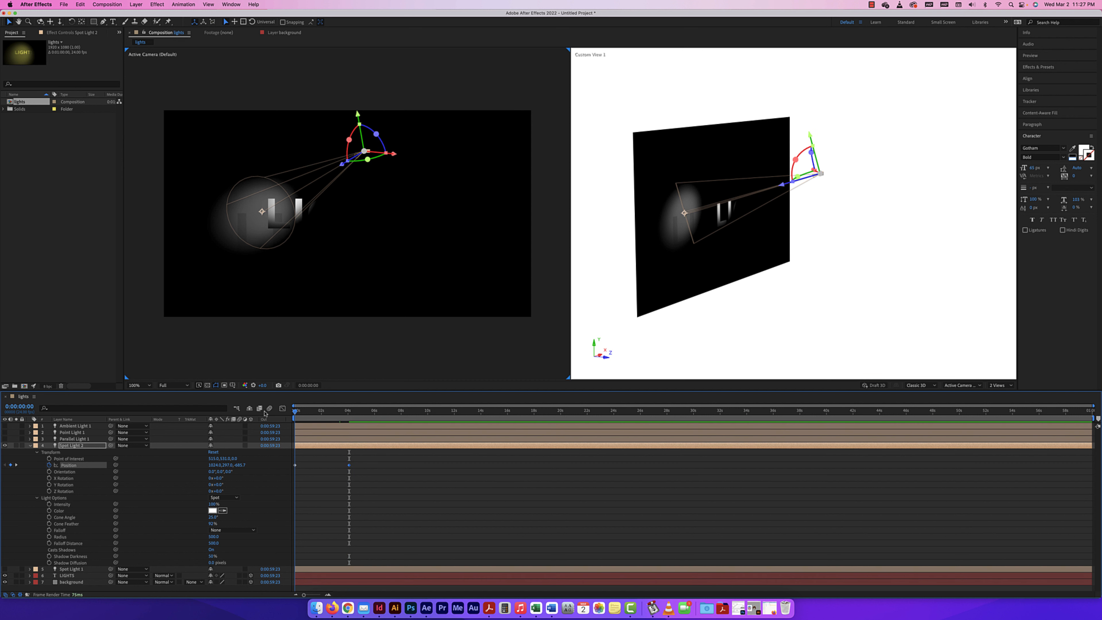
pyautogui.click(49, 459)
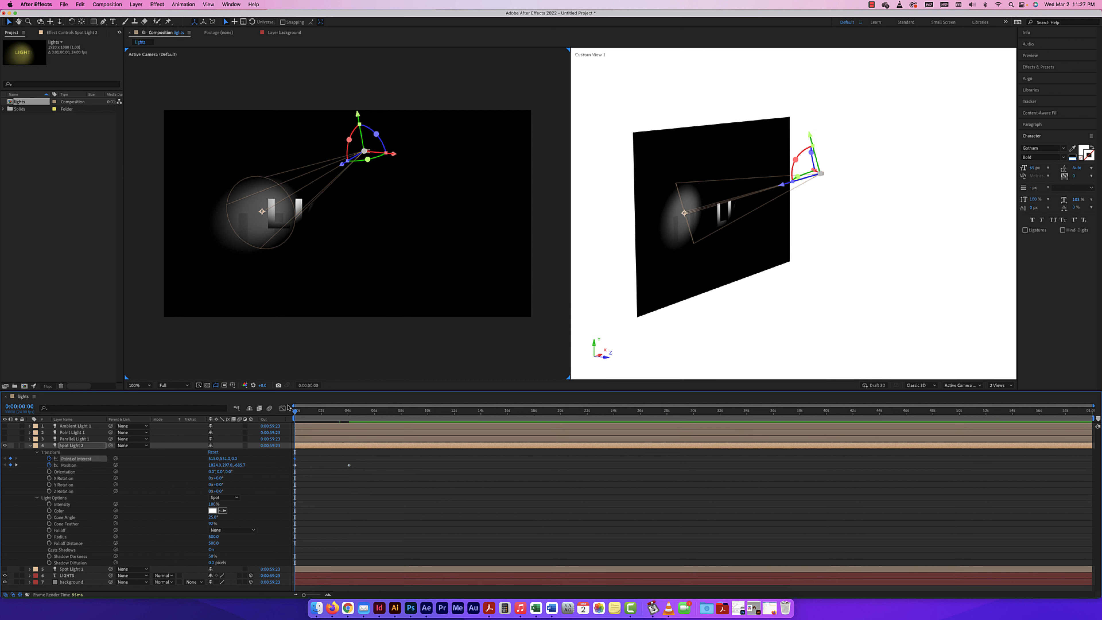
# Keyframe Spot Light 2 at 0:00:04:02 with Point of Interest X about 1352 and Position Z about -975, and preview the sweep
pyautogui.moveTo(295, 412); pyautogui.dragTo(349, 412)
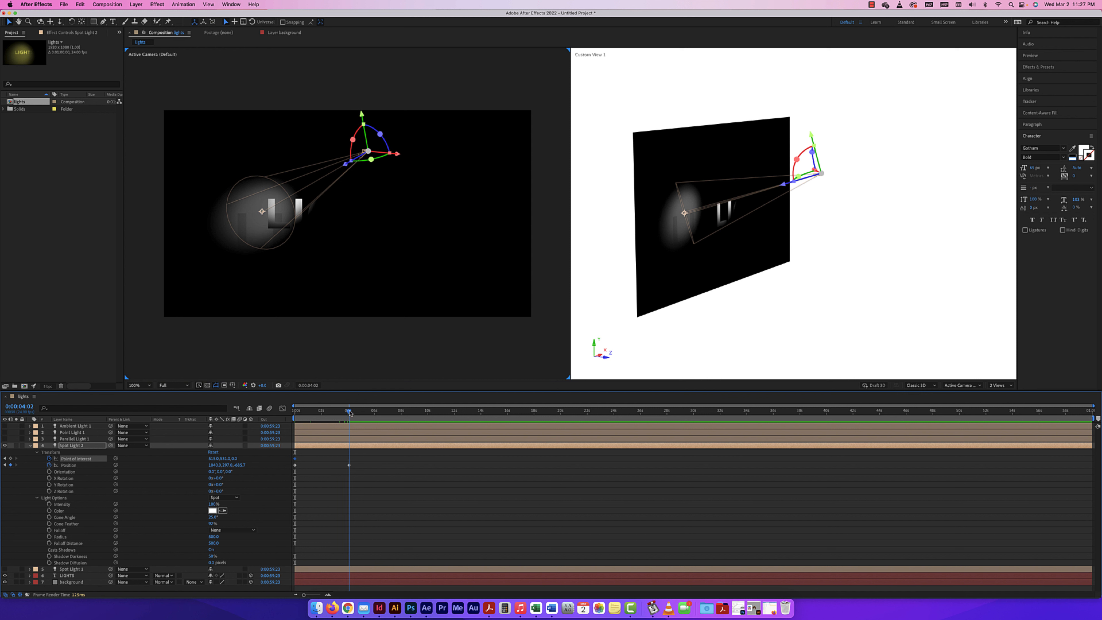
pyautogui.moveTo(215, 458); pyautogui.dragTo(250, 458)
pyautogui.moveTo(247, 458); pyautogui.dragTo(240, 458)
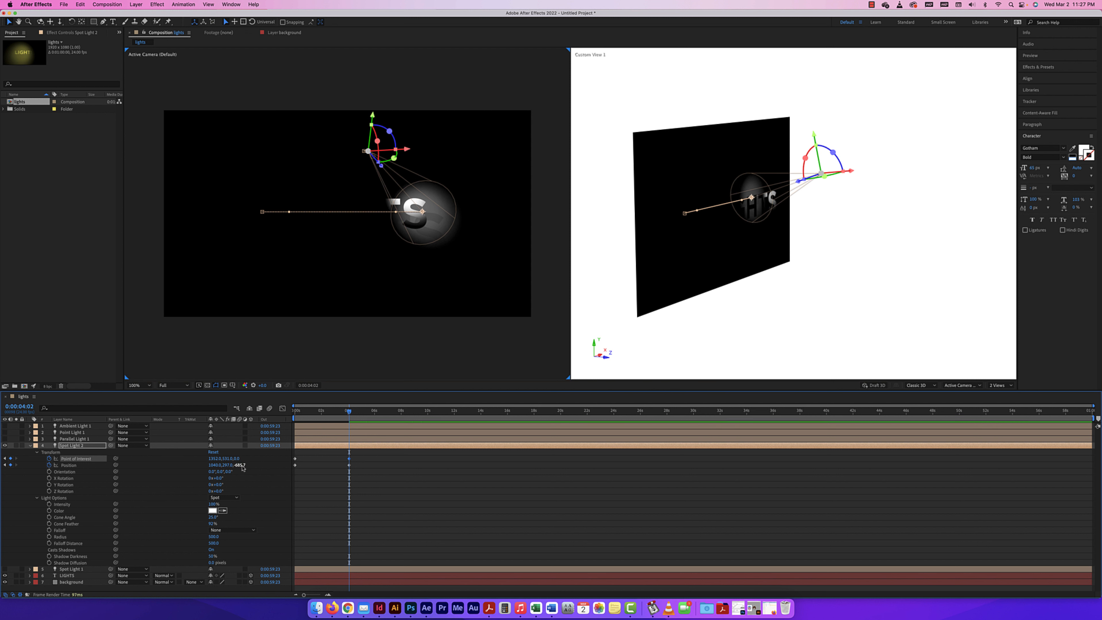
pyautogui.moveTo(243, 464); pyautogui.dragTo(82, 439)
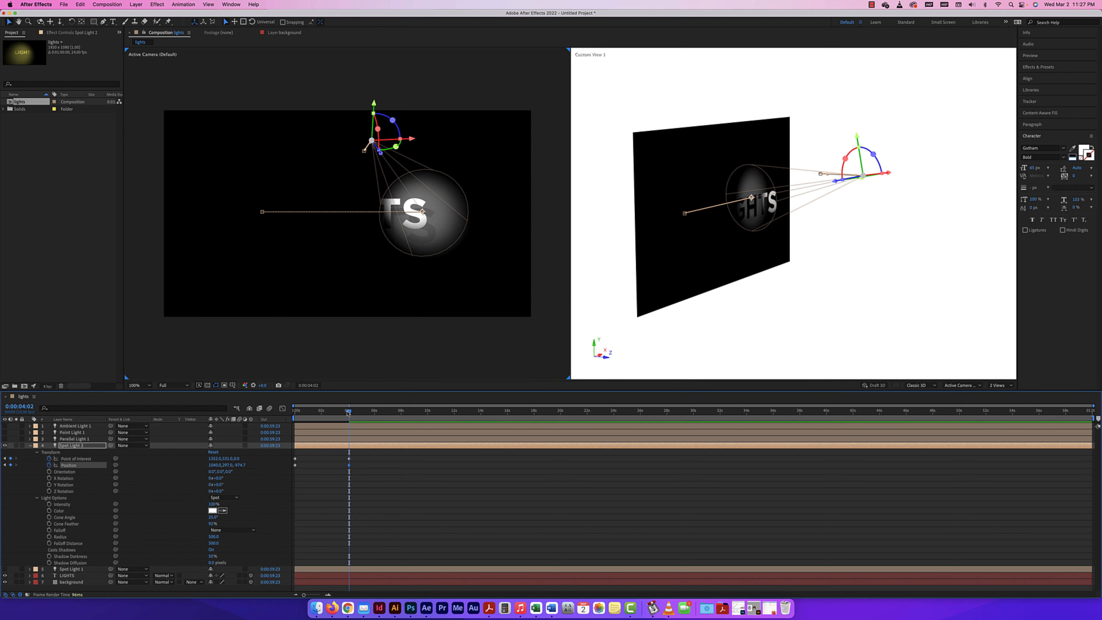
pyautogui.moveTo(347, 413); pyautogui.dragTo(295, 411)
pyautogui.press('space')
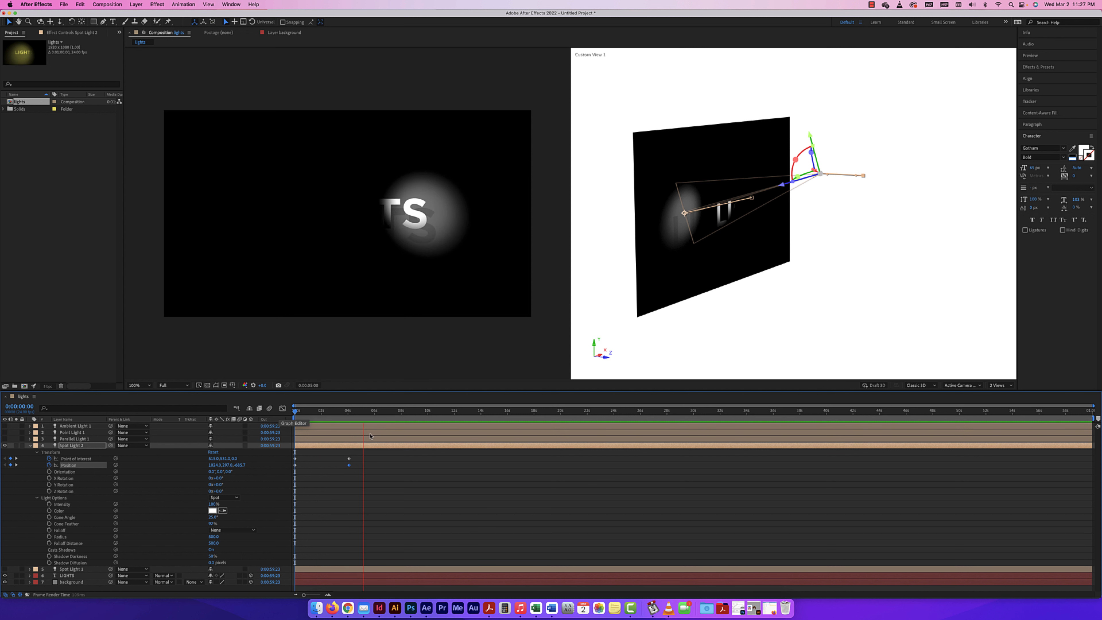
# Keyframe Spot Light 2's Cone Angle from 0:00:04:01 to about 116° at 0:00:08:01, with Point of Interest X at about 989 there
pyautogui.click(379, 415)
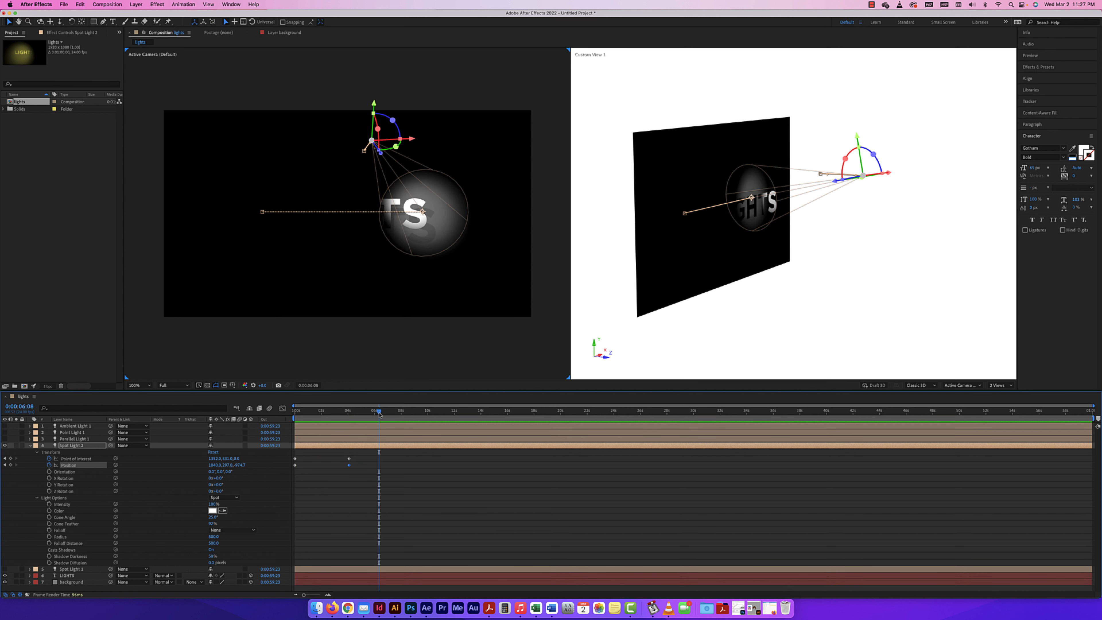
pyautogui.moveTo(378, 415); pyautogui.dragTo(349, 417)
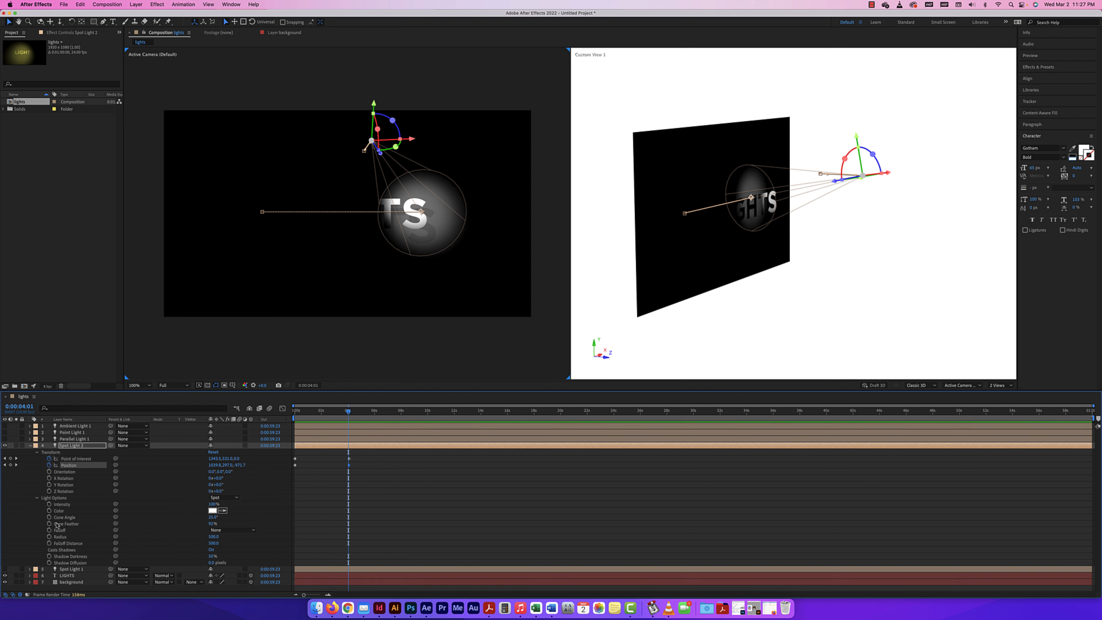
pyautogui.click(48, 517)
pyautogui.moveTo(349, 414); pyautogui.dragTo(402, 414)
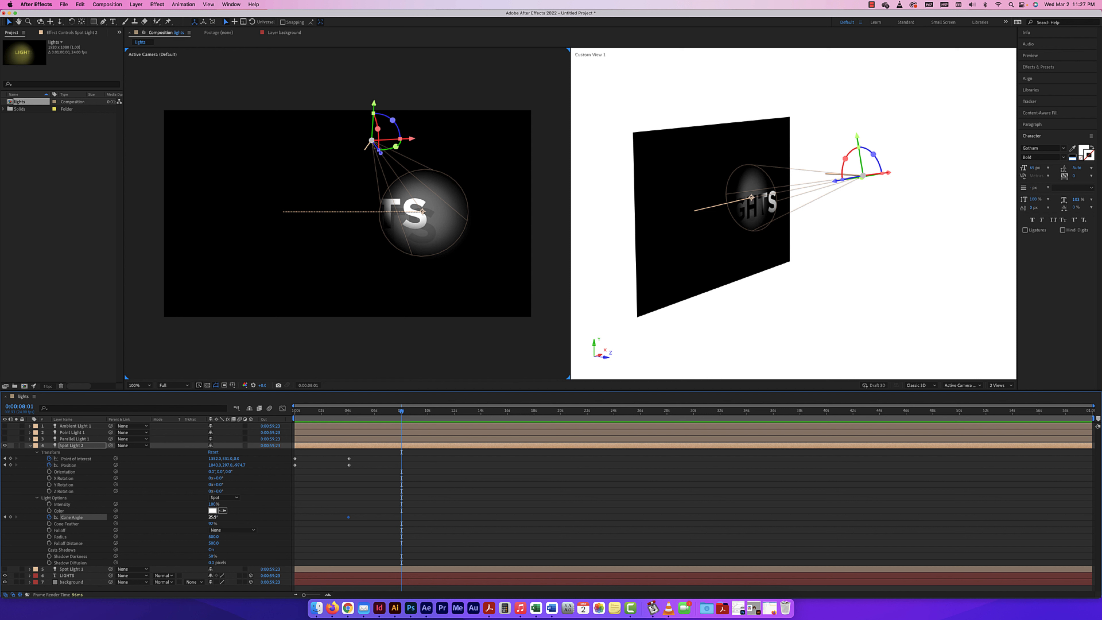
pyautogui.moveTo(213, 517); pyautogui.dragTo(245, 515)
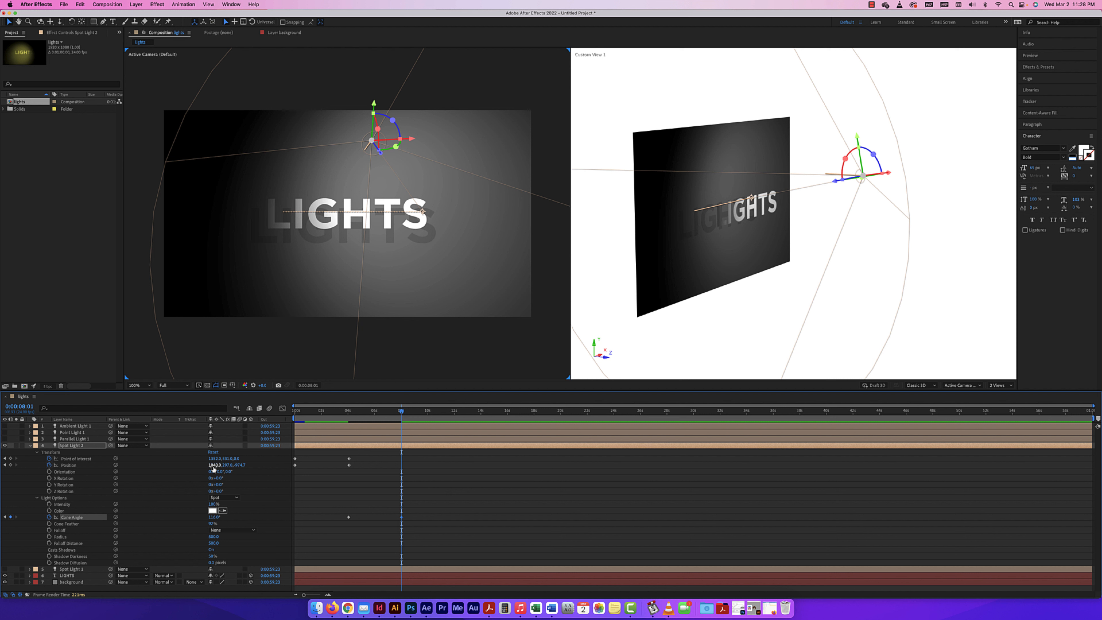
pyautogui.moveTo(224, 459); pyautogui.dragTo(73, 457)
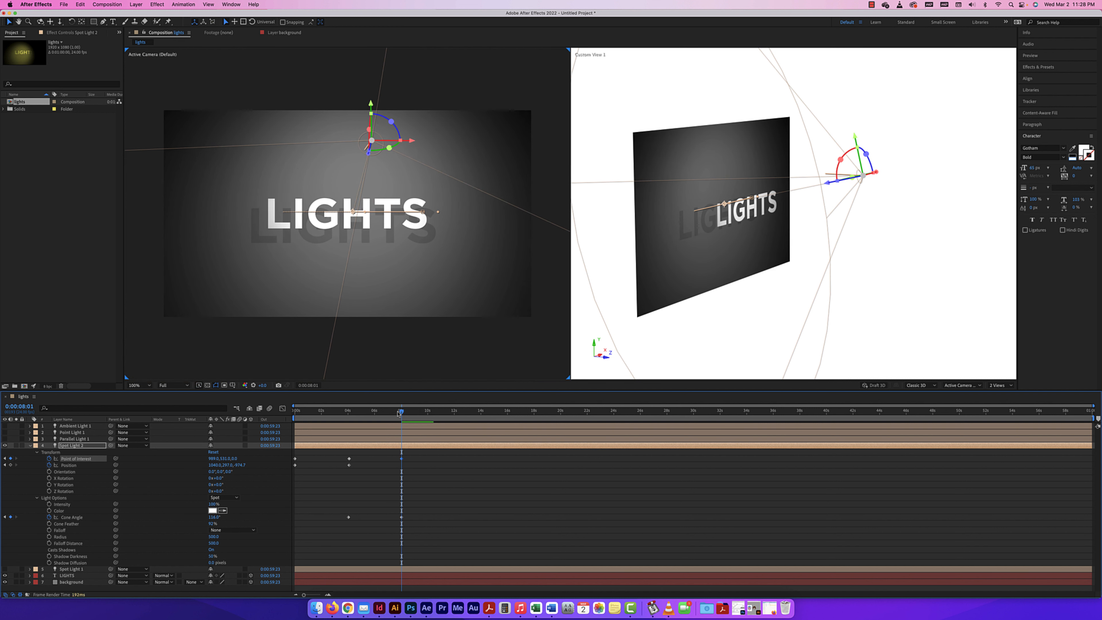
# Retime Spot Light 2's middle keyframes to about 2 seconds and its last ones to just under 4 seconds, and preview the animation
pyautogui.moveTo(538, 412); pyautogui.dragTo(274, 411)
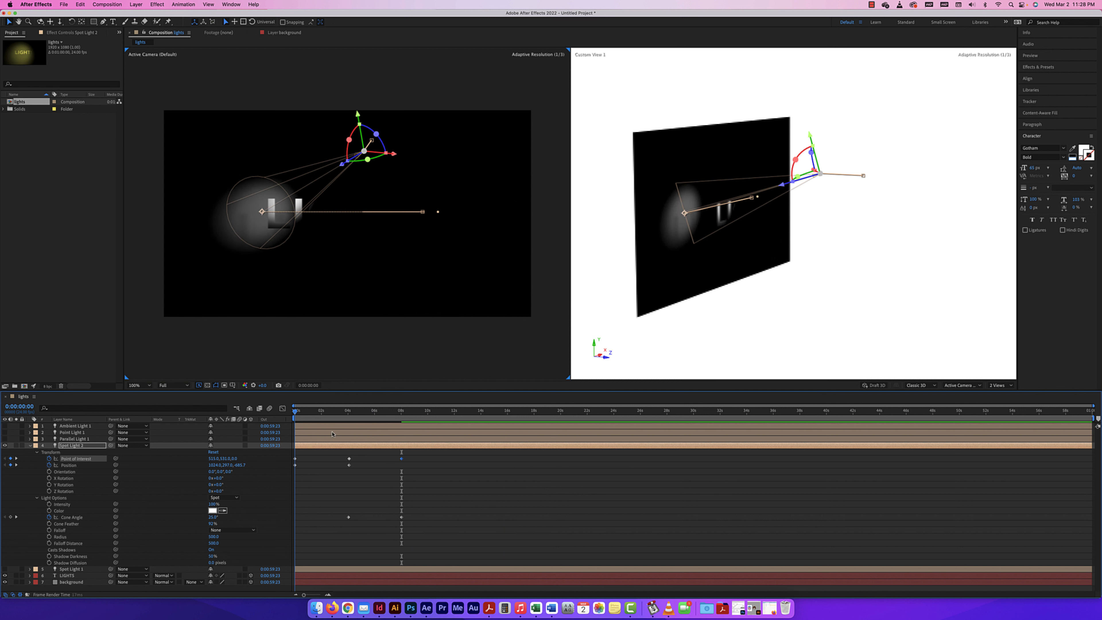
pyautogui.moveTo(358, 453); pyautogui.dragTo(341, 529)
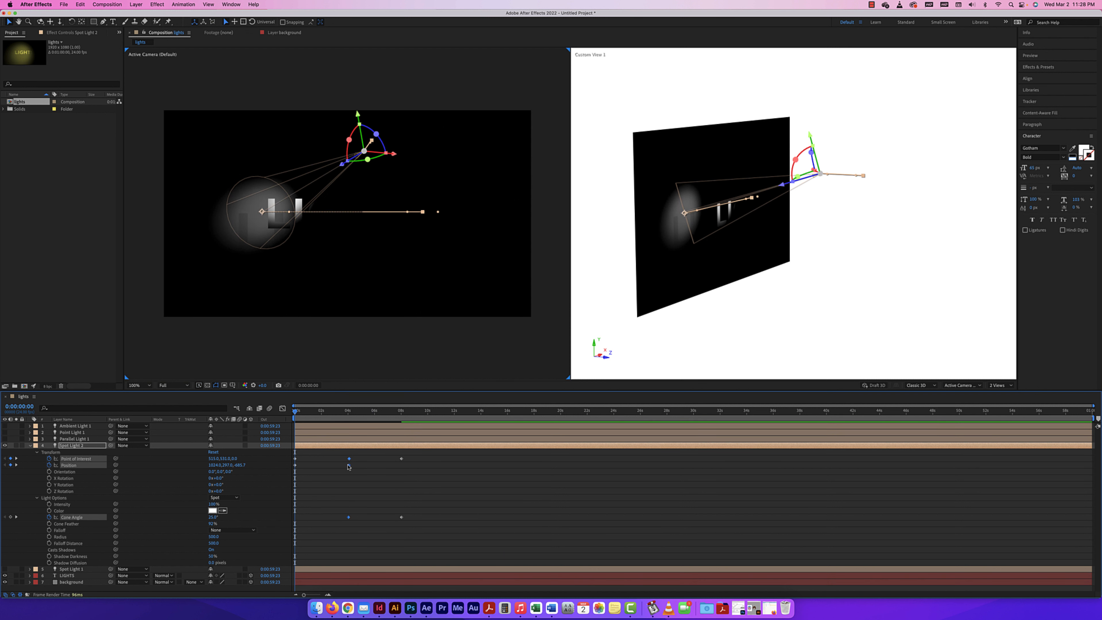
pyautogui.moveTo(348, 465); pyautogui.dragTo(321, 467)
pyautogui.moveTo(387, 453); pyautogui.dragTo(345, 517)
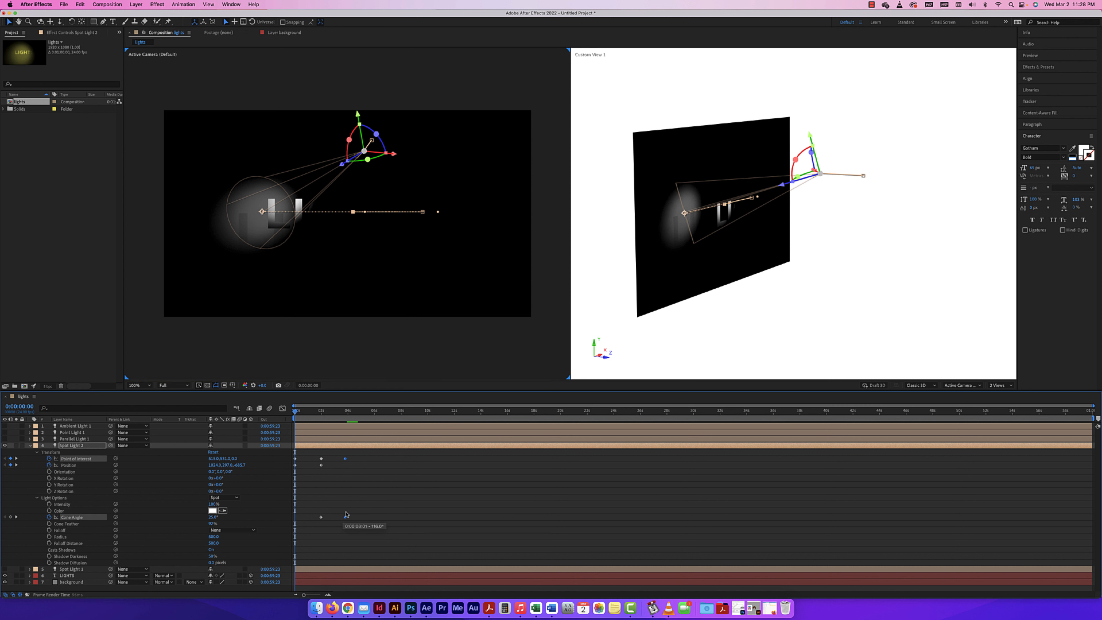
pyautogui.press('space')
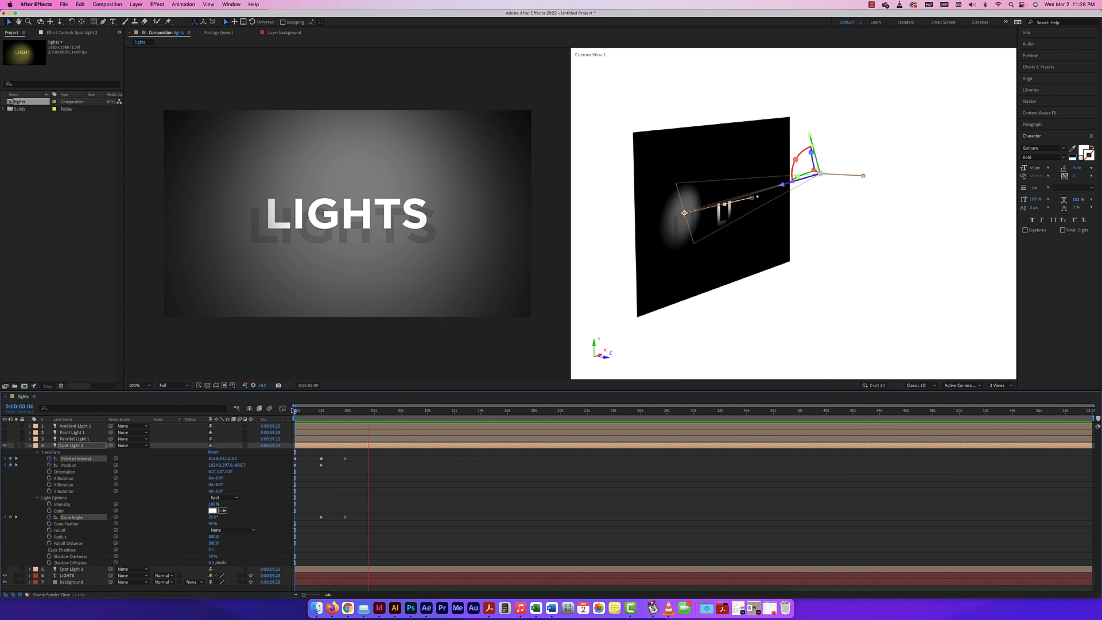
pyautogui.press('space')
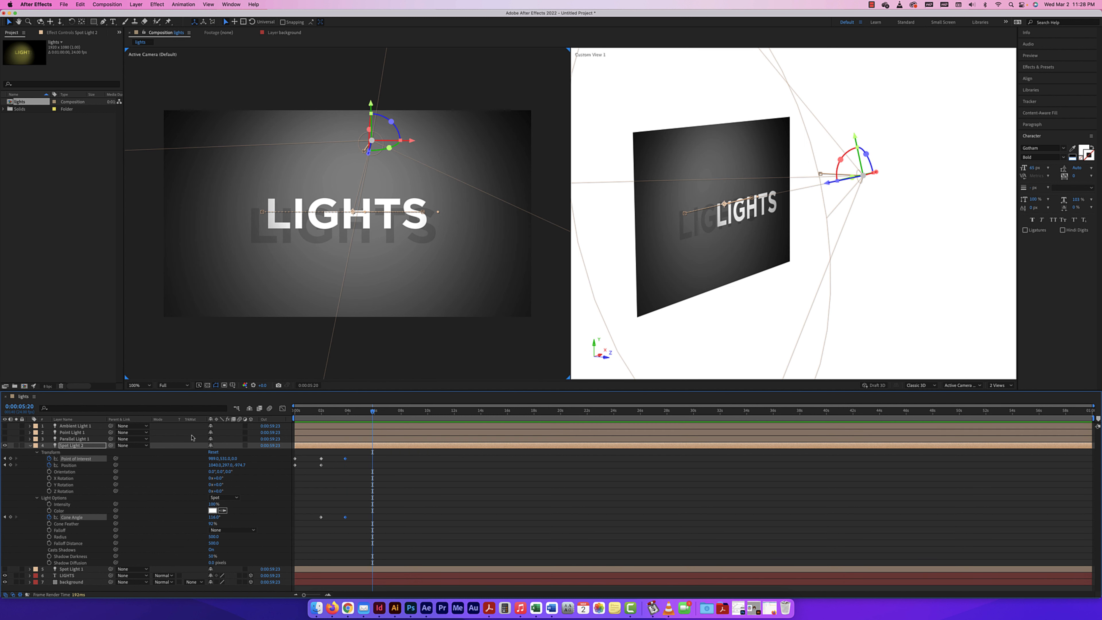
# Collapse Spot Light 2's properties, duplicate the LIGHTS text layer, and hide Spot Light 2
pyautogui.click(29, 446)
pyautogui.click(64, 464)
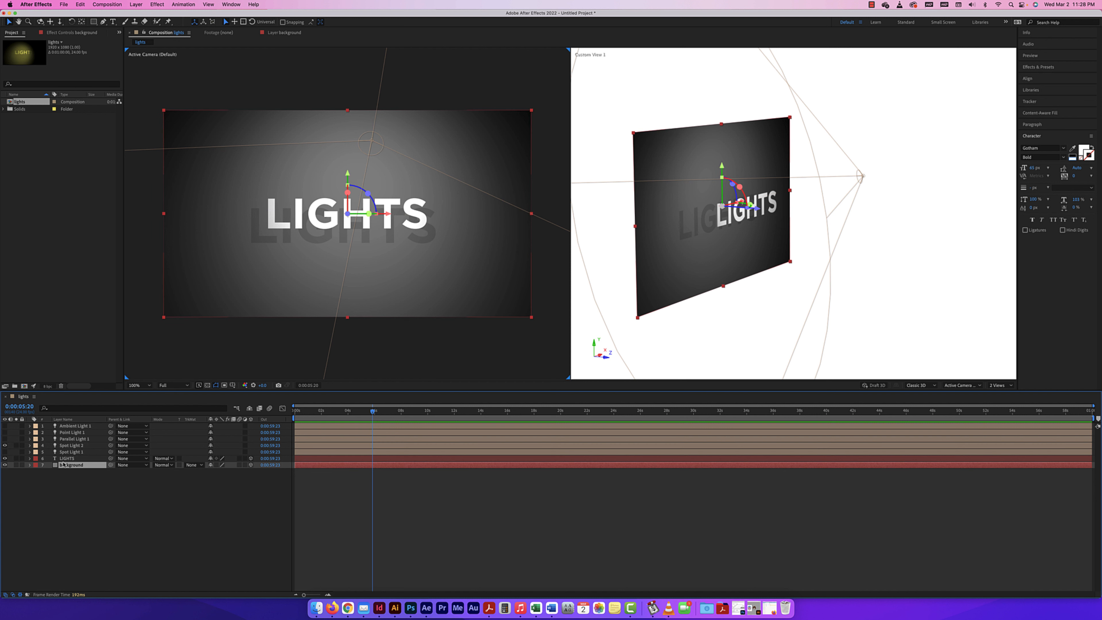
pyautogui.click(67, 459)
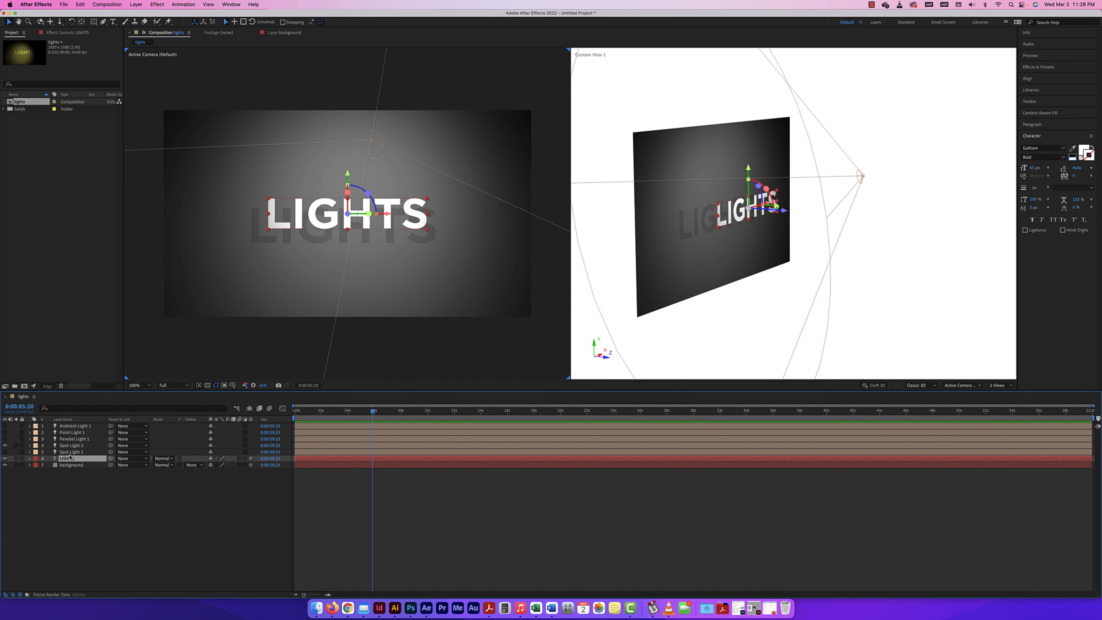
pyautogui.press('super+d')
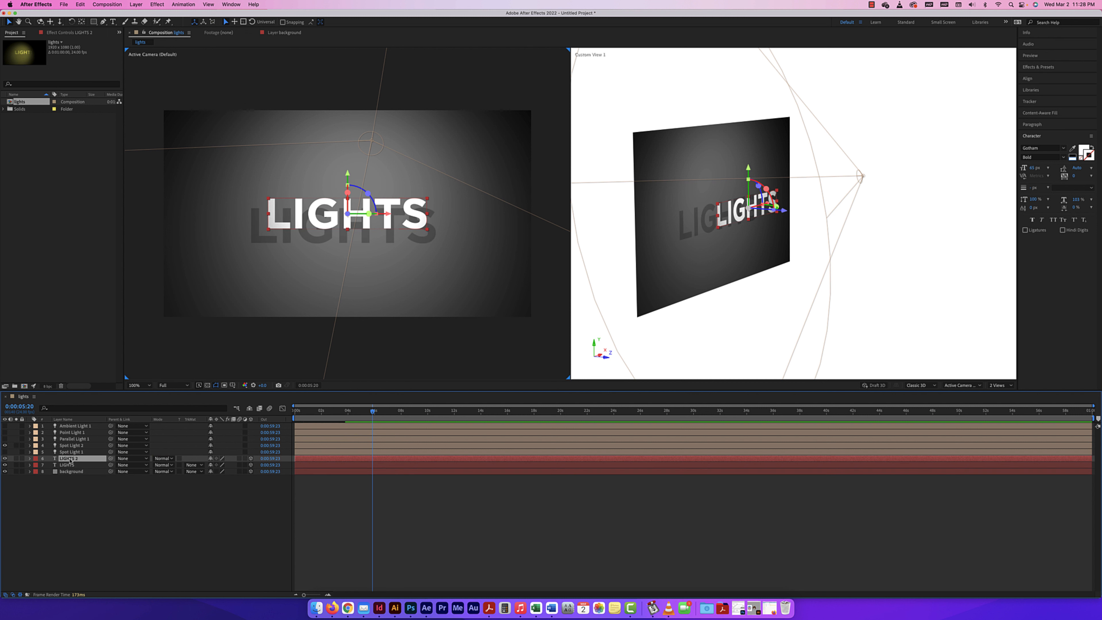
pyautogui.click(5, 446)
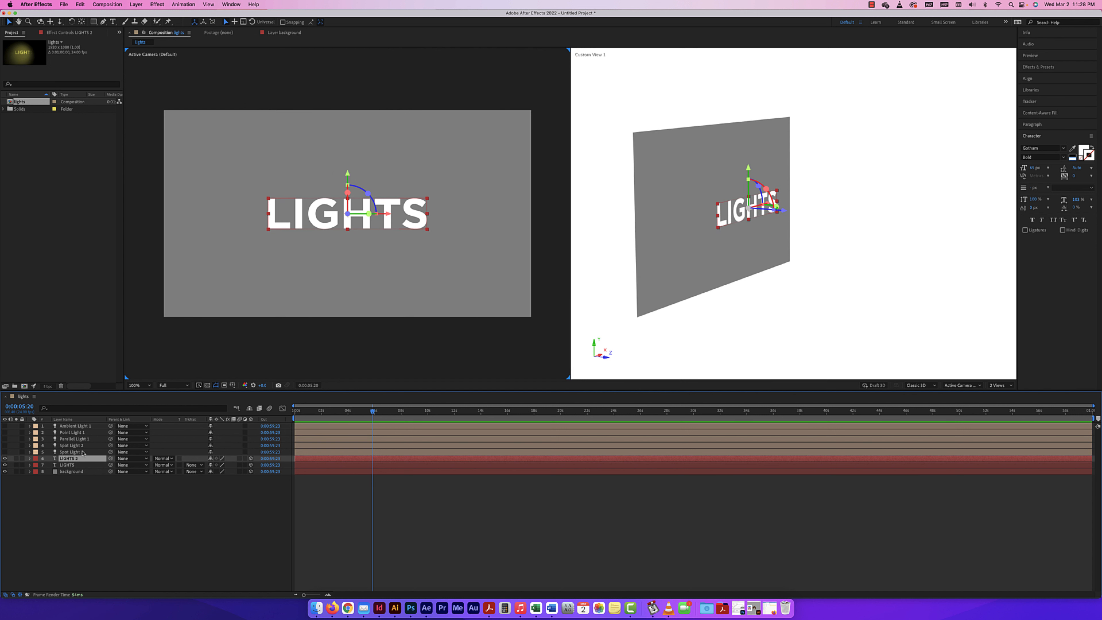
# Change the fill color of the duplicated LIGHTS 2 text to dark red #891E1E
pyautogui.doubleClick(56, 460)
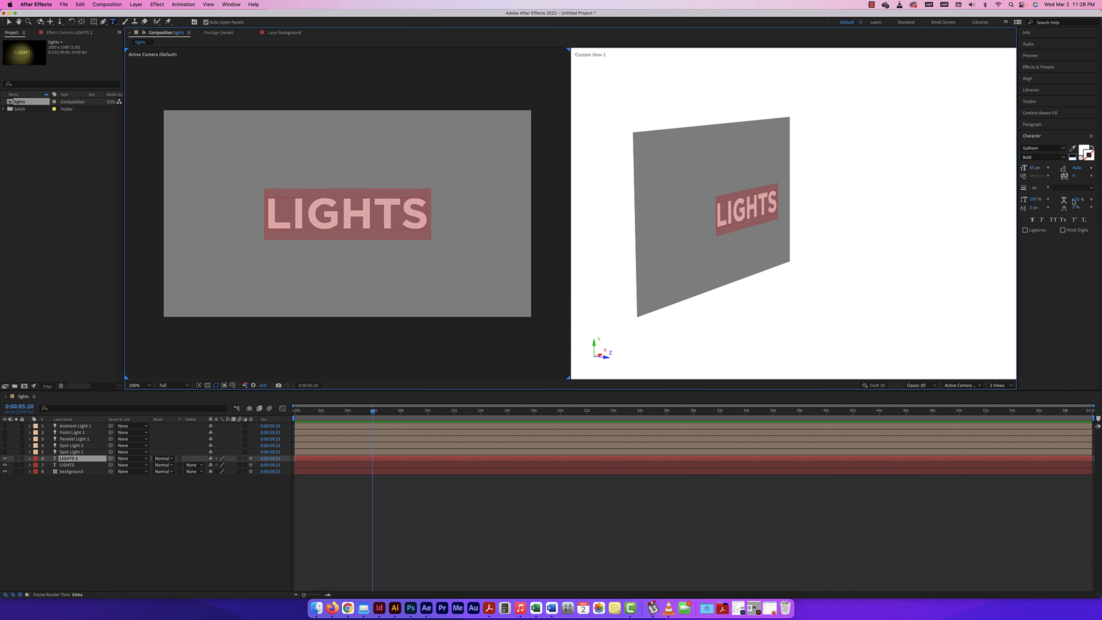
pyautogui.click(1083, 150)
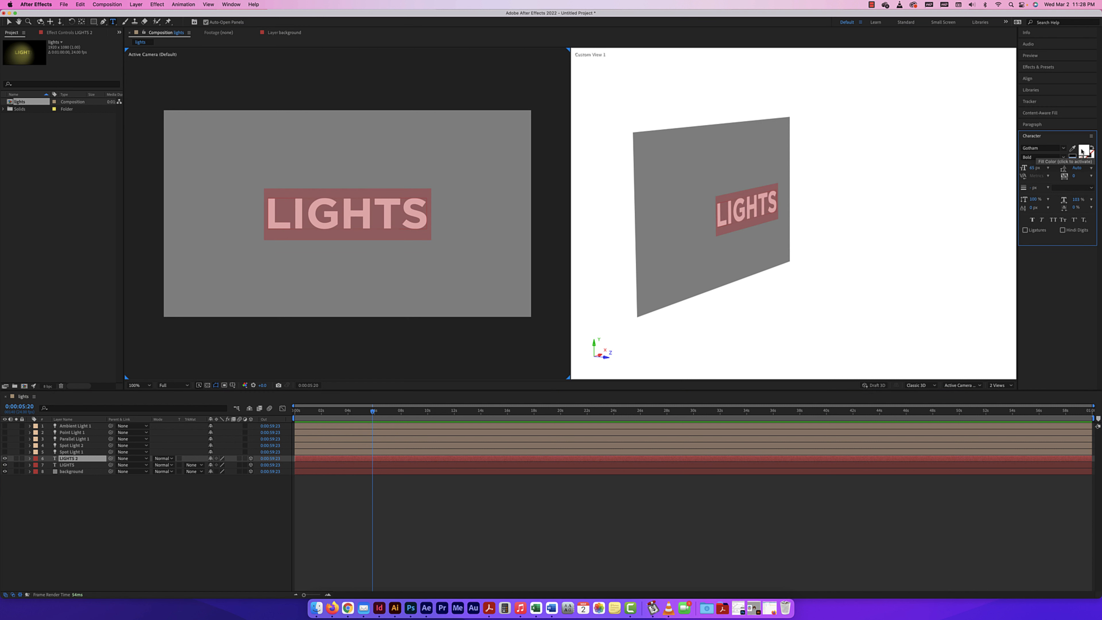
pyautogui.click(1082, 151)
pyautogui.moveTo(685, 345); pyautogui.dragTo(747, 285)
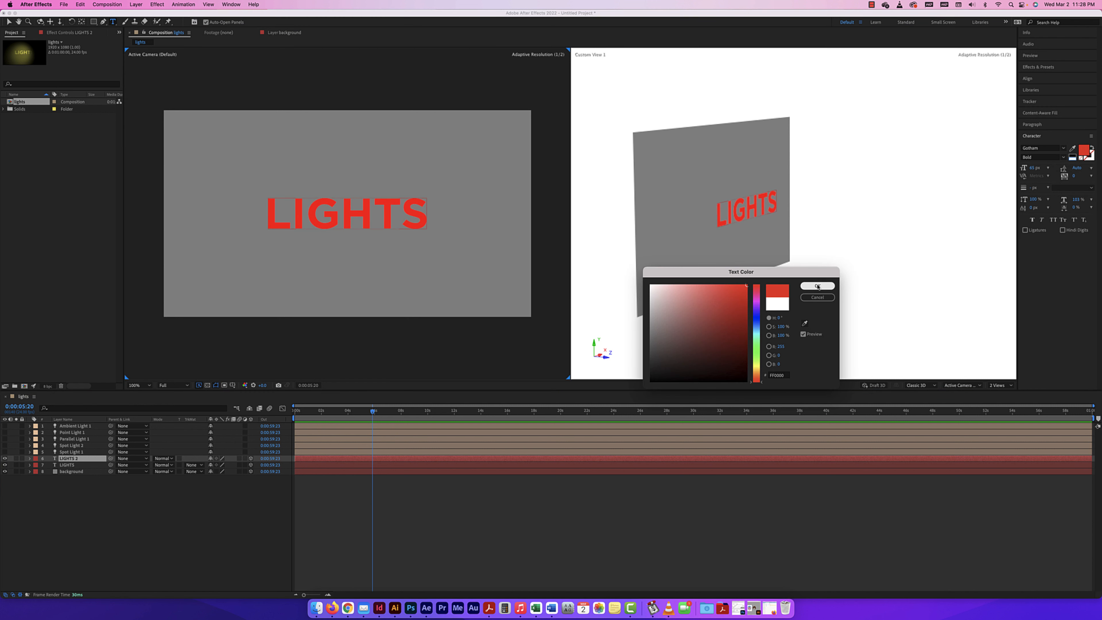
pyautogui.click(746, 323)
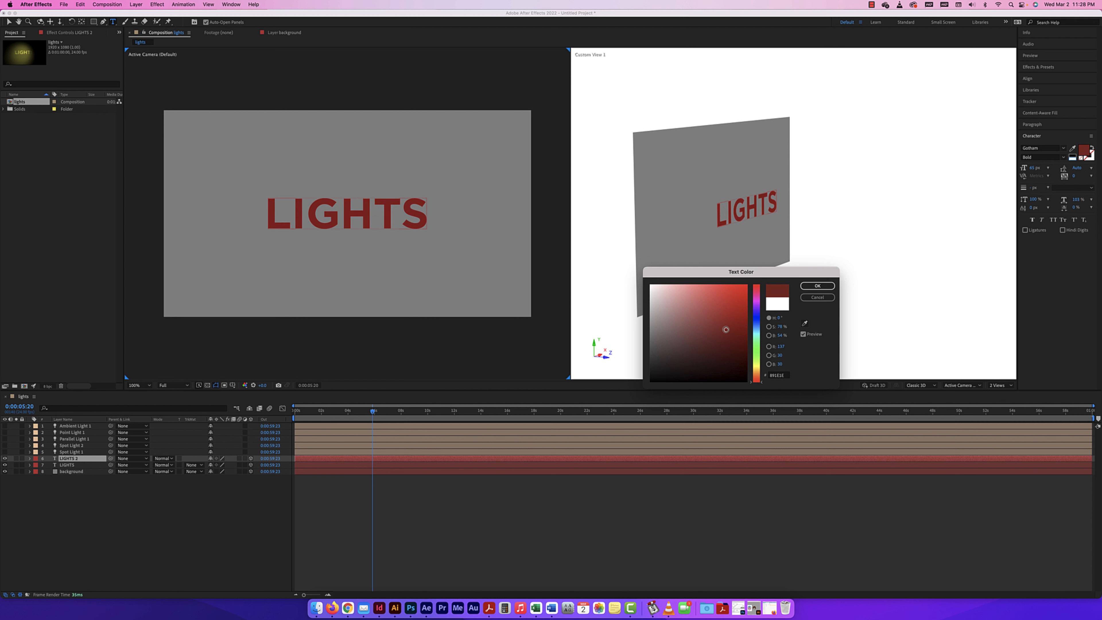
pyautogui.click(818, 287)
pyautogui.click(10, 22)
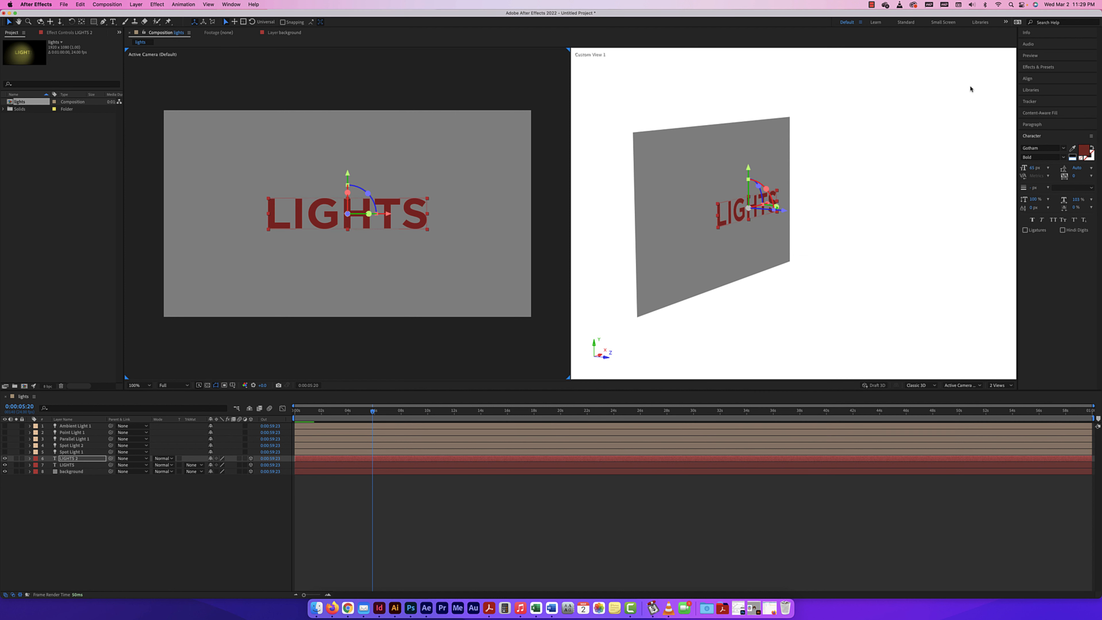
# Search the effects for "light" and apply CC Light Sweep to the LIGHTS 2 layer
pyautogui.click(1036, 67)
pyautogui.click(1045, 78)
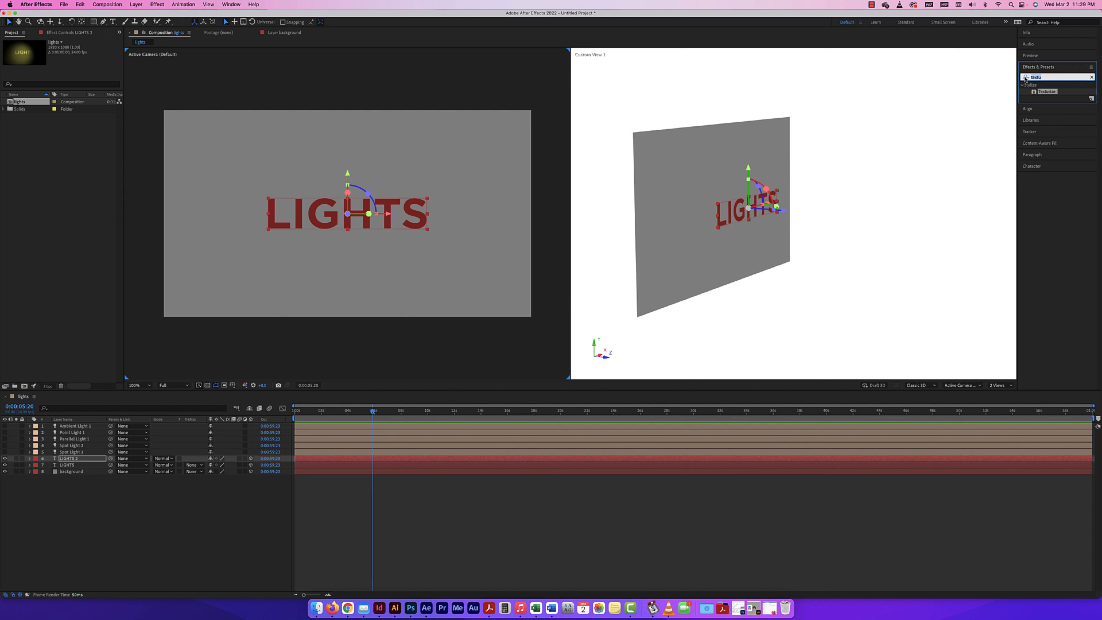
pyautogui.click(1025, 78)
pyautogui.write('light')
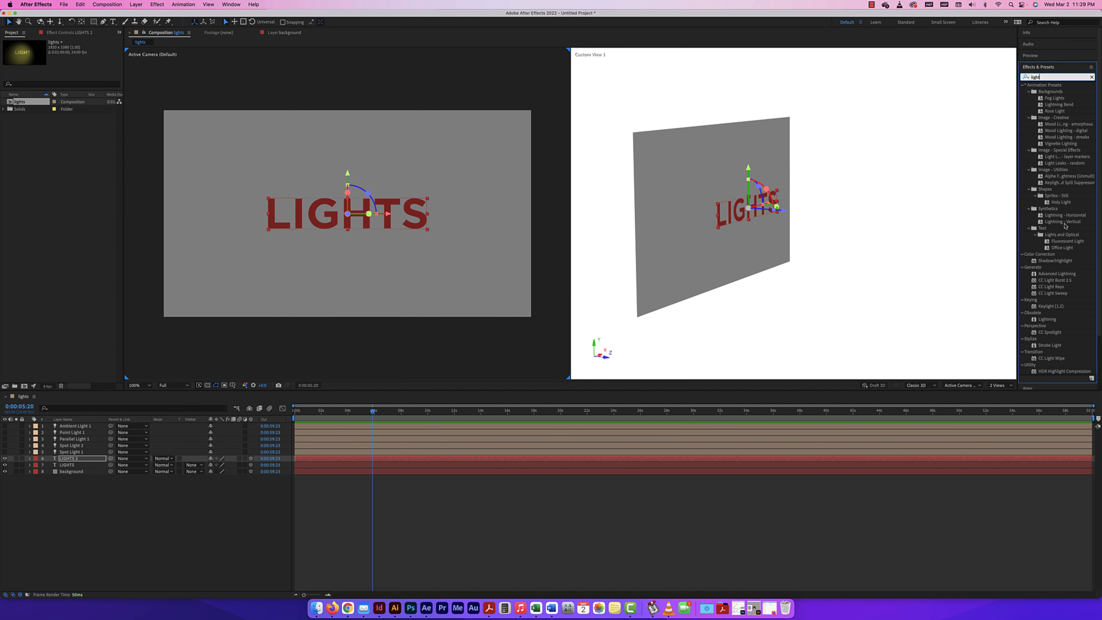
pyautogui.scroll(-3, 1068, 317)
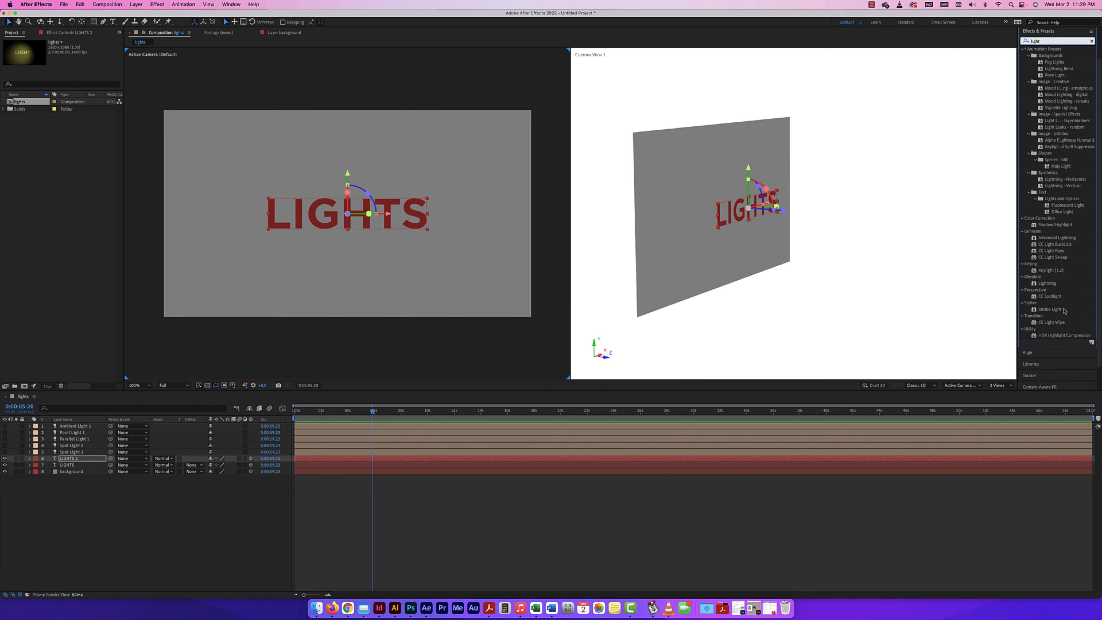
pyautogui.scroll(-2, 1059, 261)
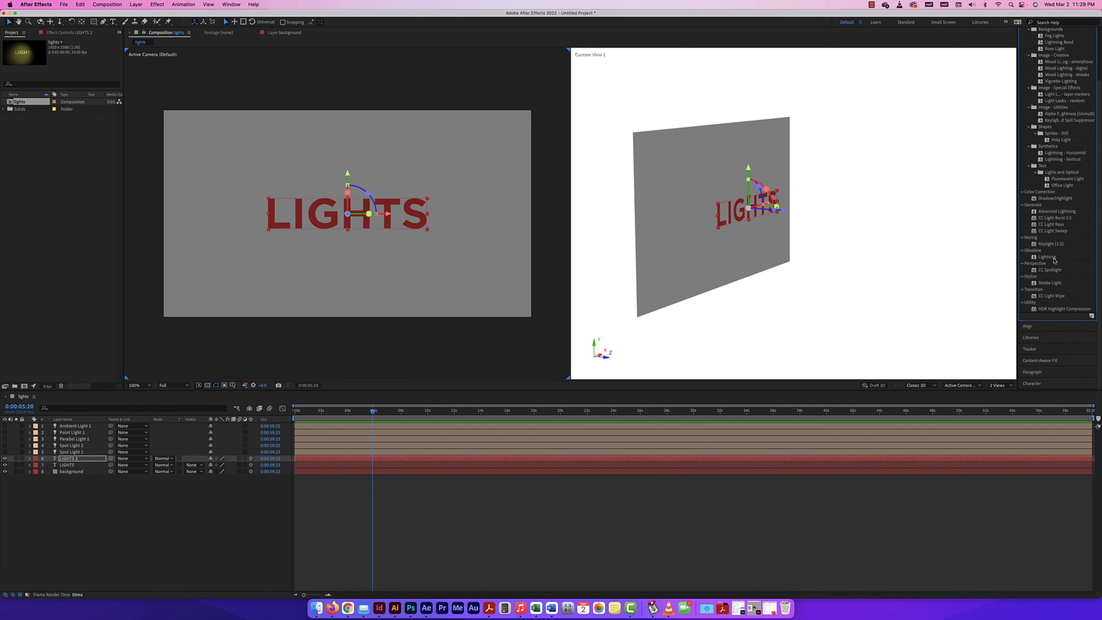
pyautogui.moveTo(1057, 233); pyautogui.dragTo(1101, 236)
pyautogui.moveTo(728, 248); pyautogui.dragTo(74, 459)
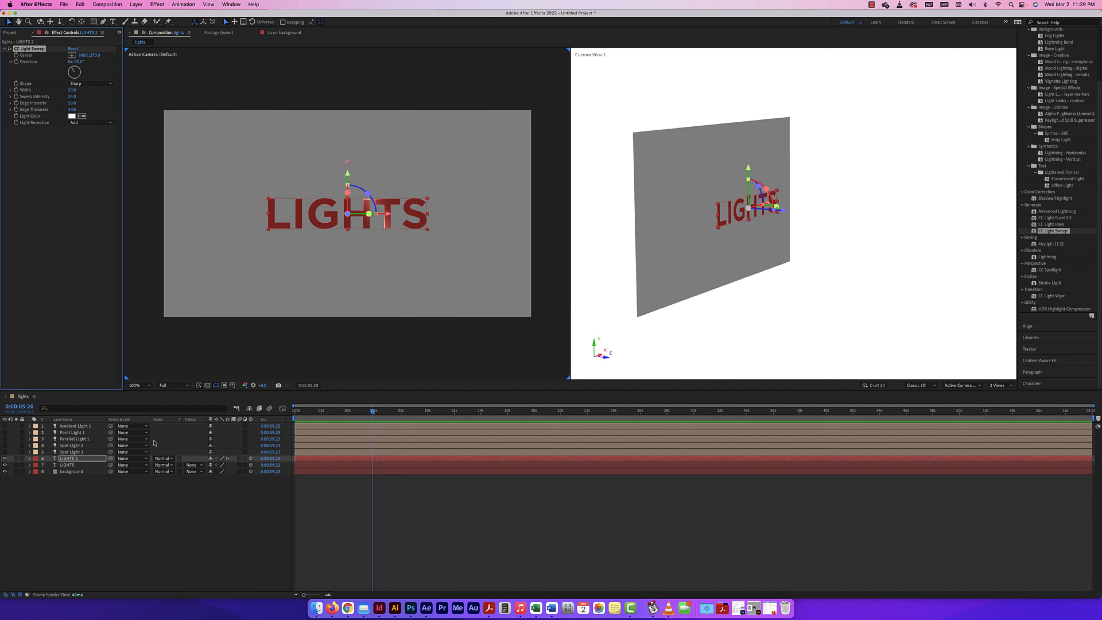
pyautogui.click(38, 474)
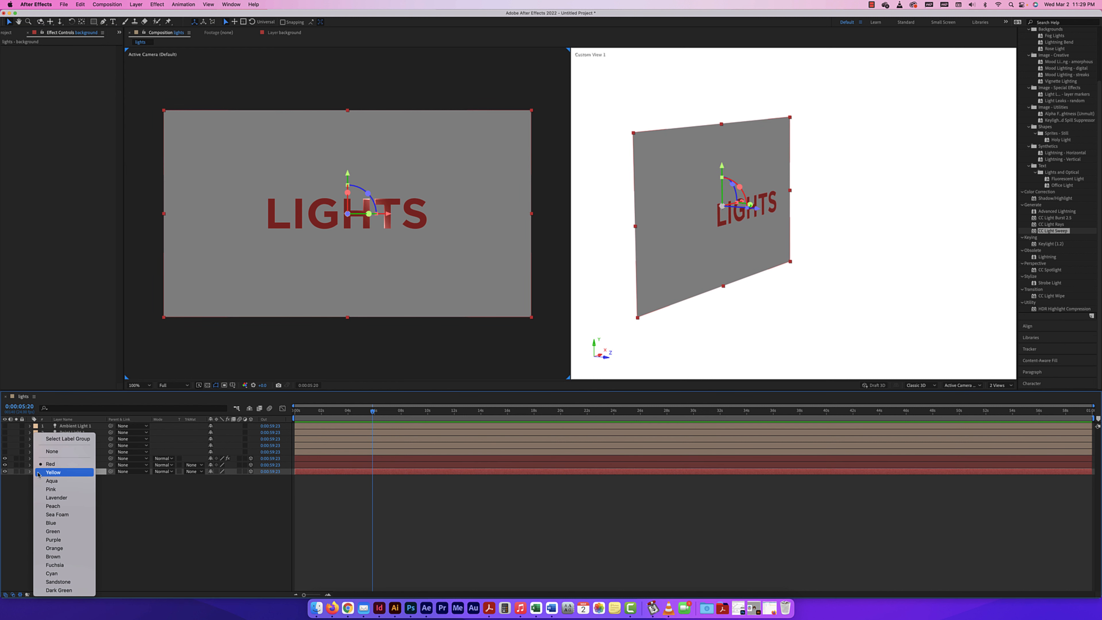
pyautogui.click(50, 473)
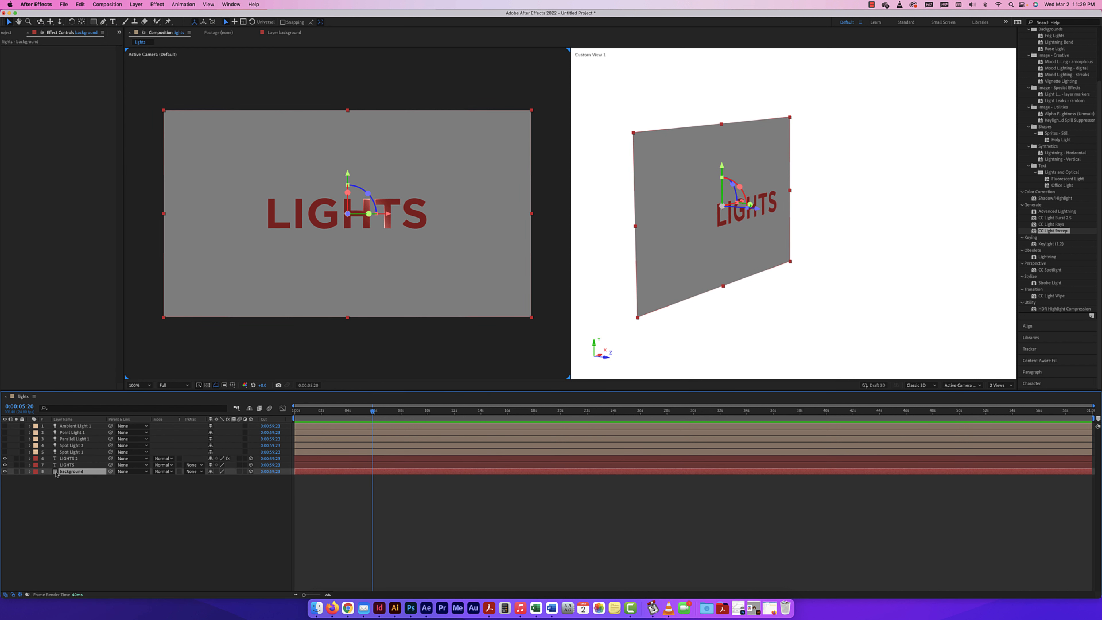
pyautogui.doubleClick(56, 473)
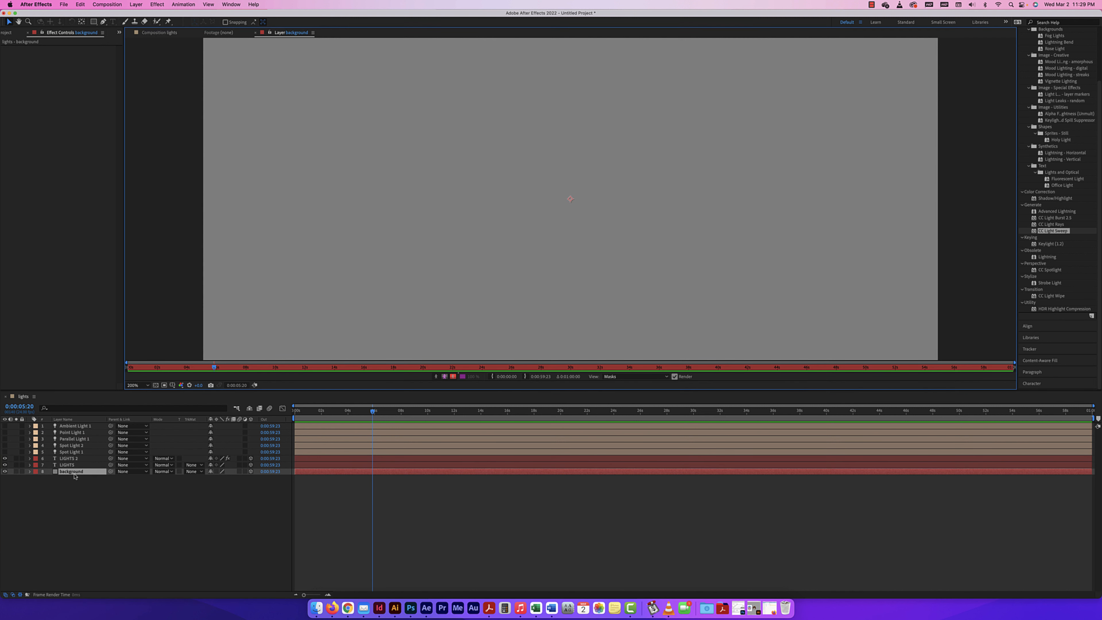
pyautogui.click(75, 476)
pyautogui.click(69, 472)
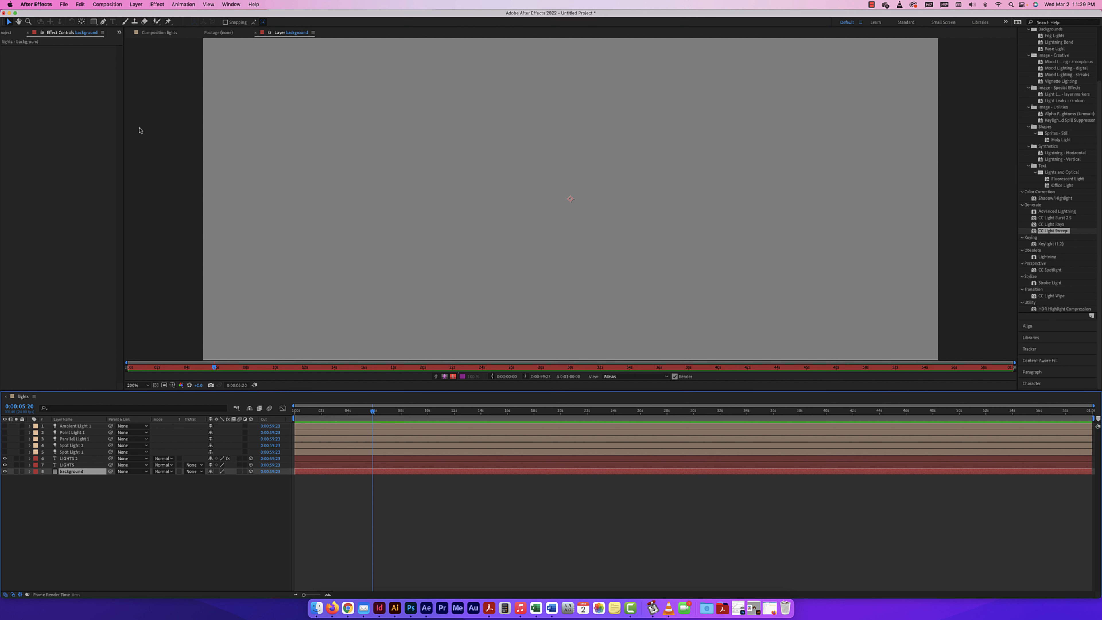
pyautogui.click(159, 32)
# Change the background solid's color to black in its solid settings
pyautogui.click(136, 4)
pyautogui.moveTo(169, 15)
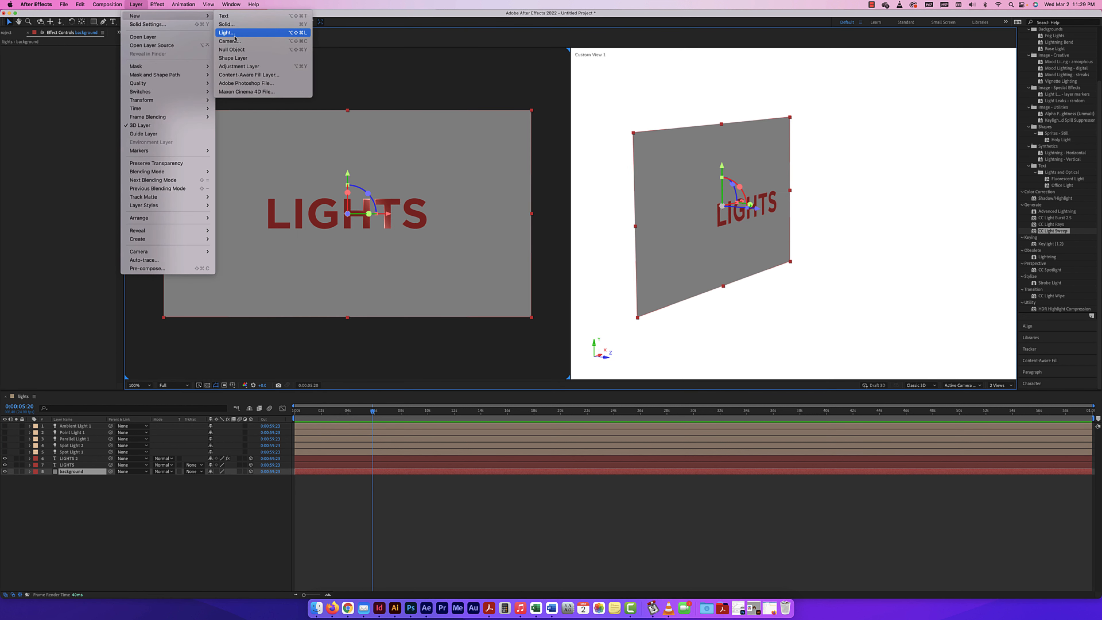
pyautogui.click(152, 25)
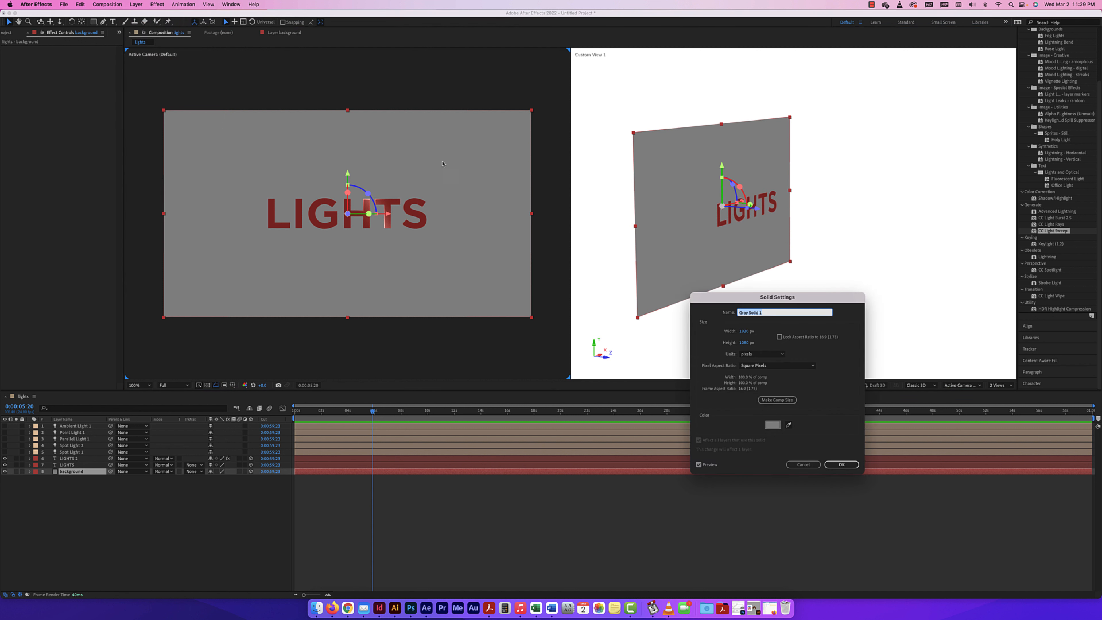
pyautogui.click(775, 428)
pyautogui.click(747, 381)
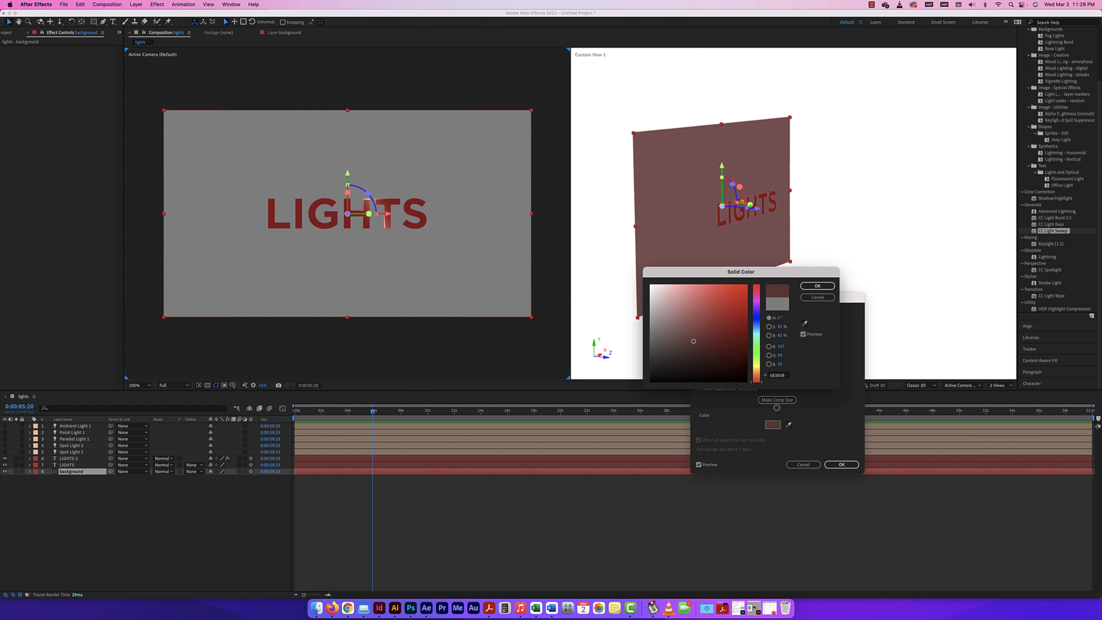
pyautogui.click(823, 286)
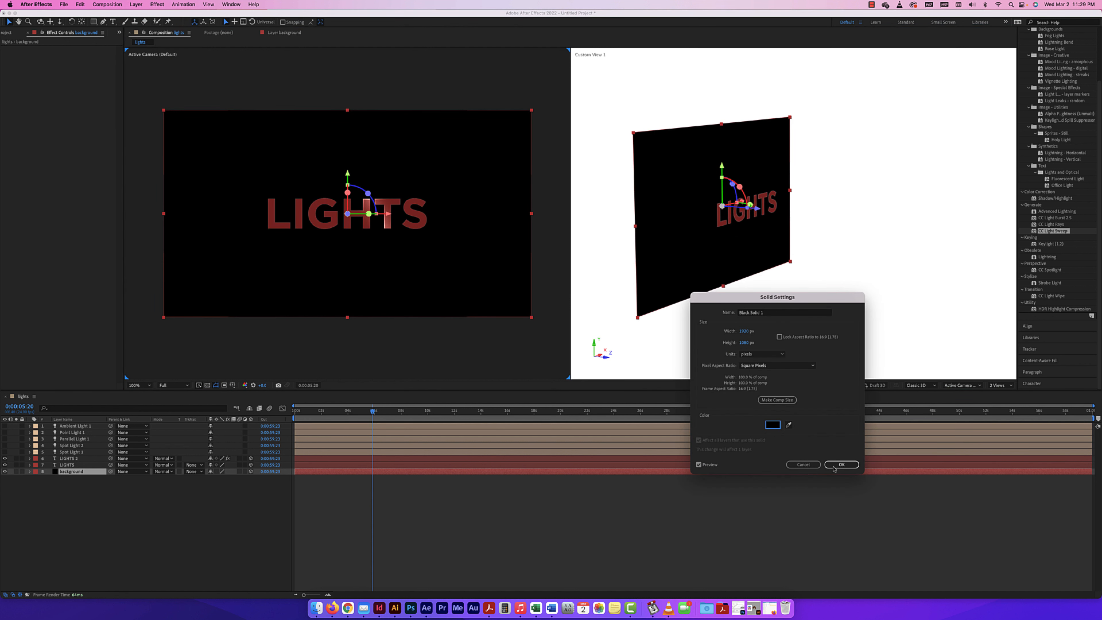
pyautogui.click(833, 466)
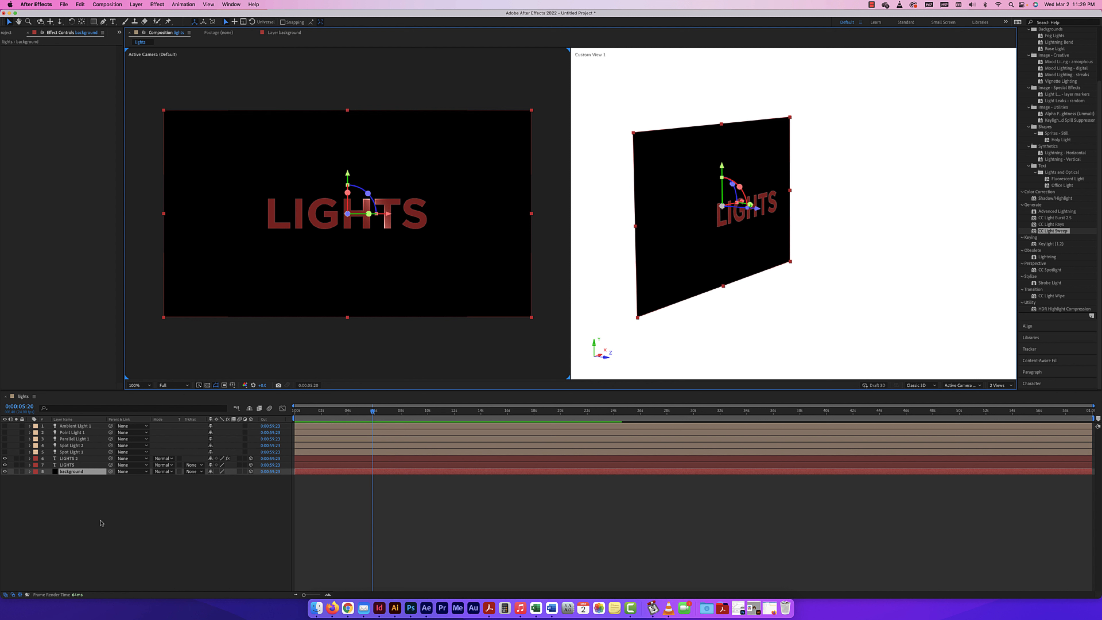
# Select the LIGHTS 2 text layer and expand its CC Light Sweep effect properties in the timeline
pyautogui.click(74, 465)
pyautogui.click(74, 460)
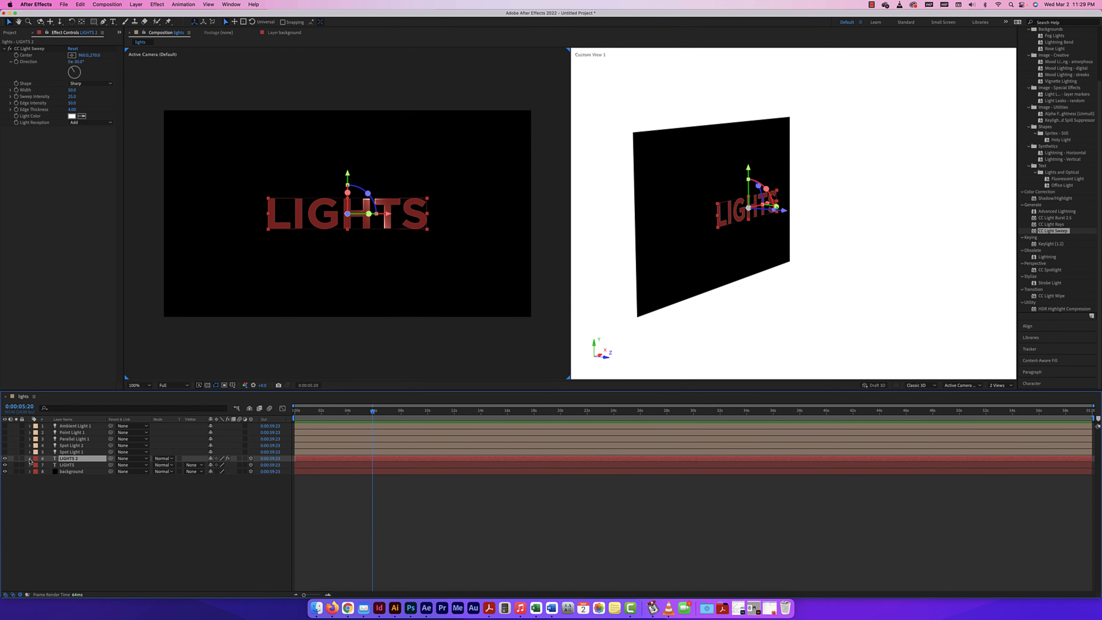
pyautogui.click(29, 459)
pyautogui.click(37, 472)
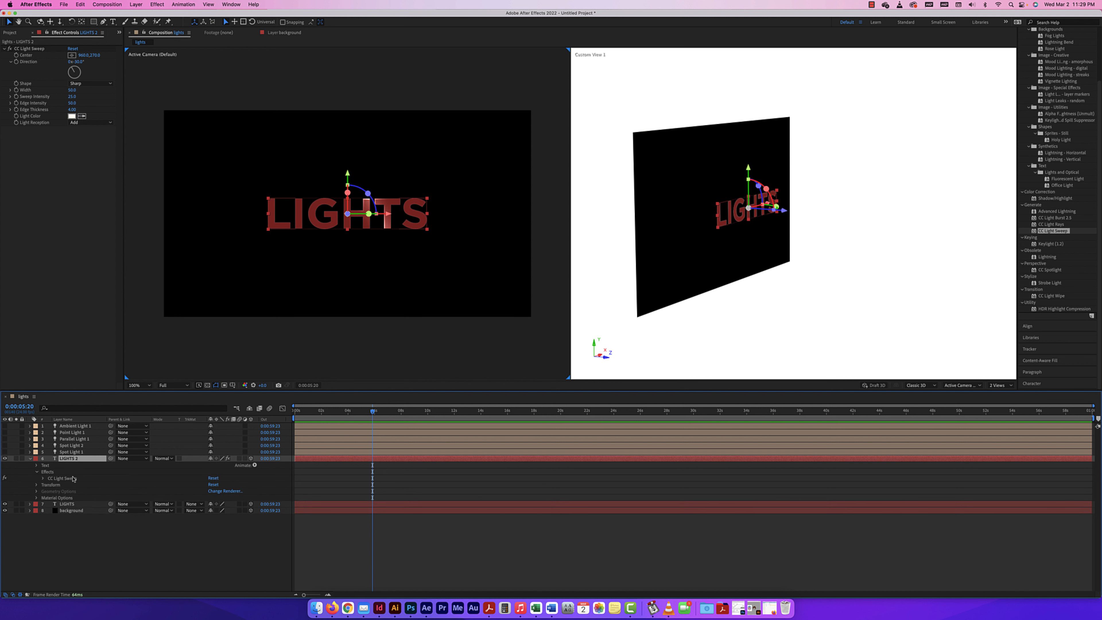
pyautogui.click(43, 478)
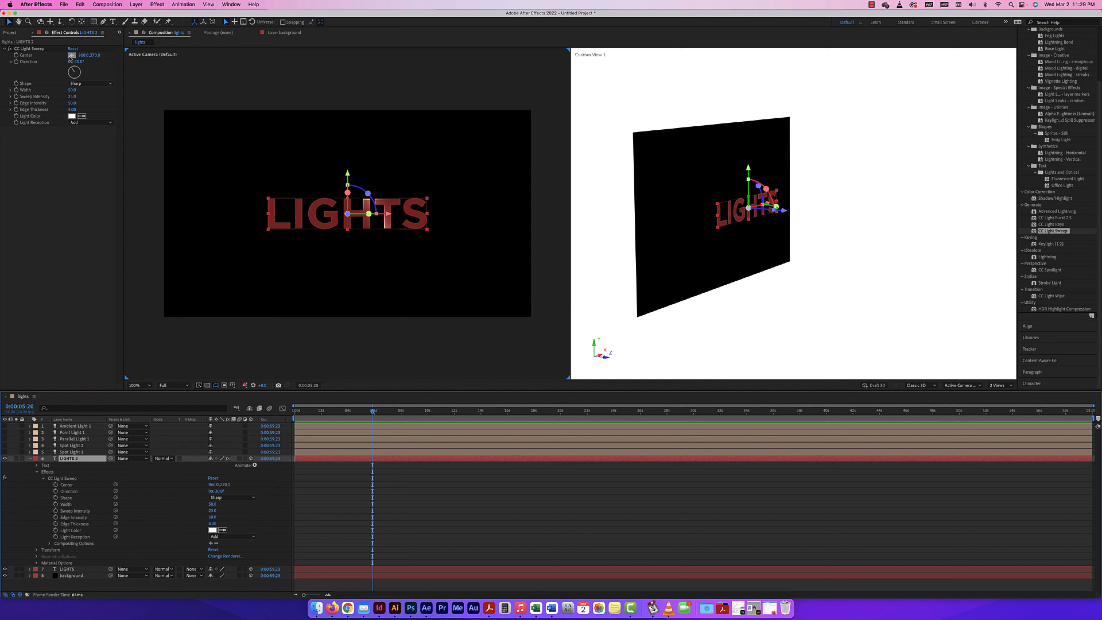
# Shift the CC Light Sweep center to about 121, 270, clear of the text, and keyframe it at 0:00:00:00
pyautogui.click(72, 55)
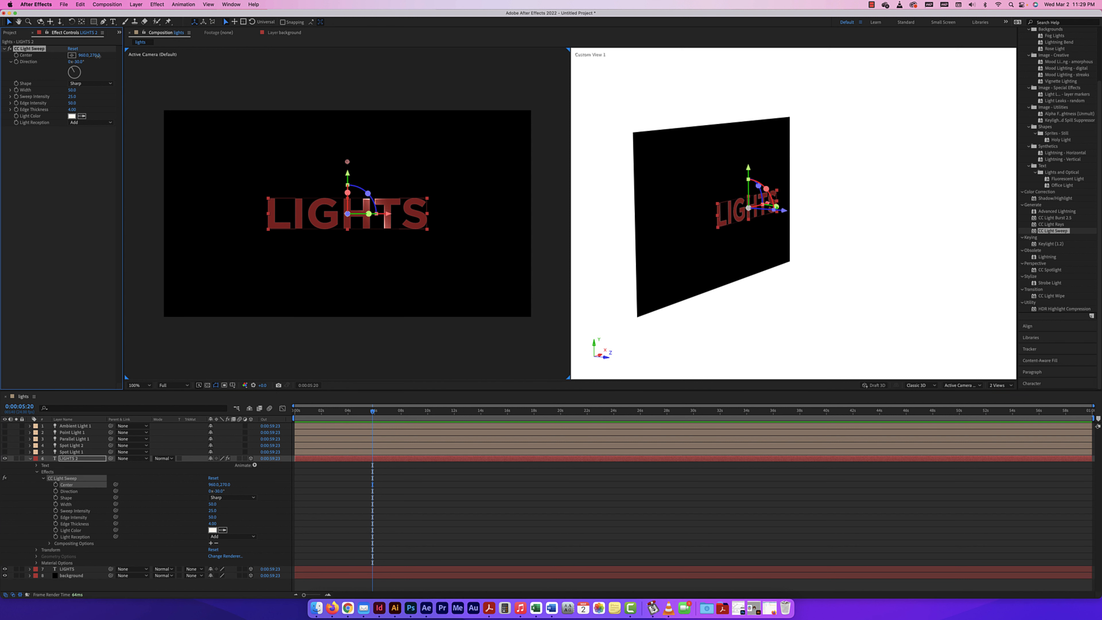
pyautogui.moveTo(148, 59)
pyautogui.mouseDown()
pyautogui.moveTo(242, 60)
pyautogui.moveTo(22, 61)
pyautogui.mouseUp()
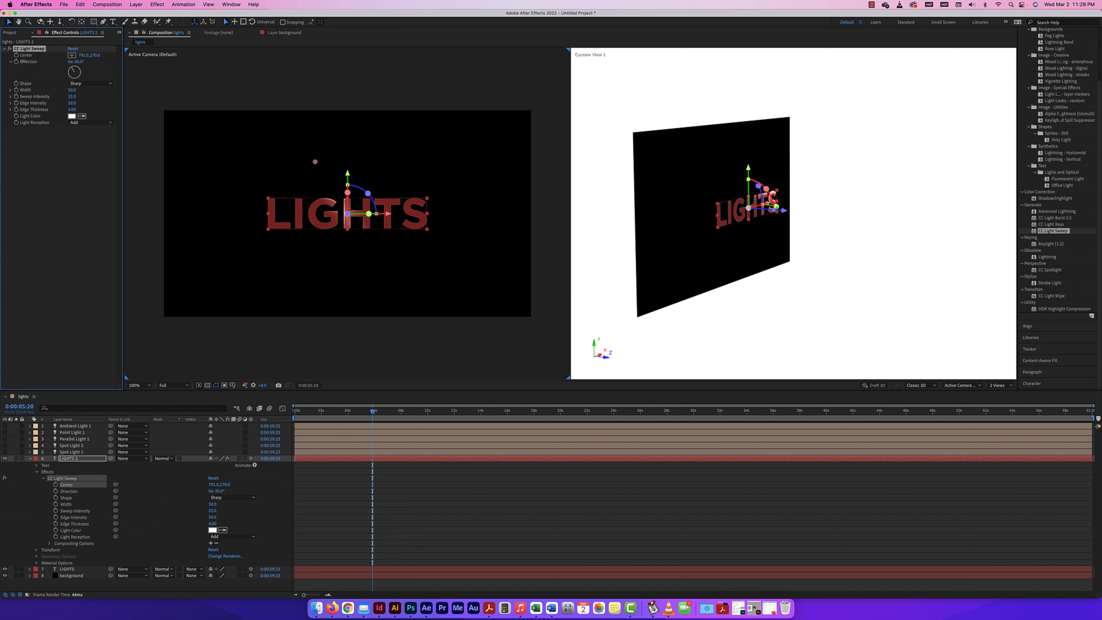
pyautogui.press('space')
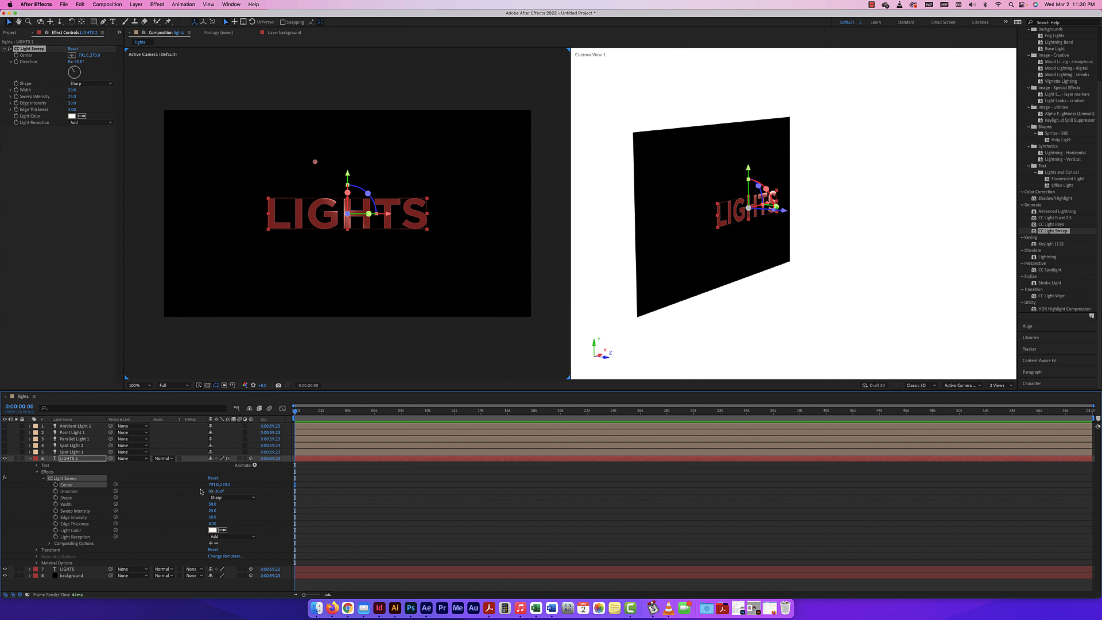
pyautogui.moveTo(221, 484); pyautogui.dragTo(190, 486)
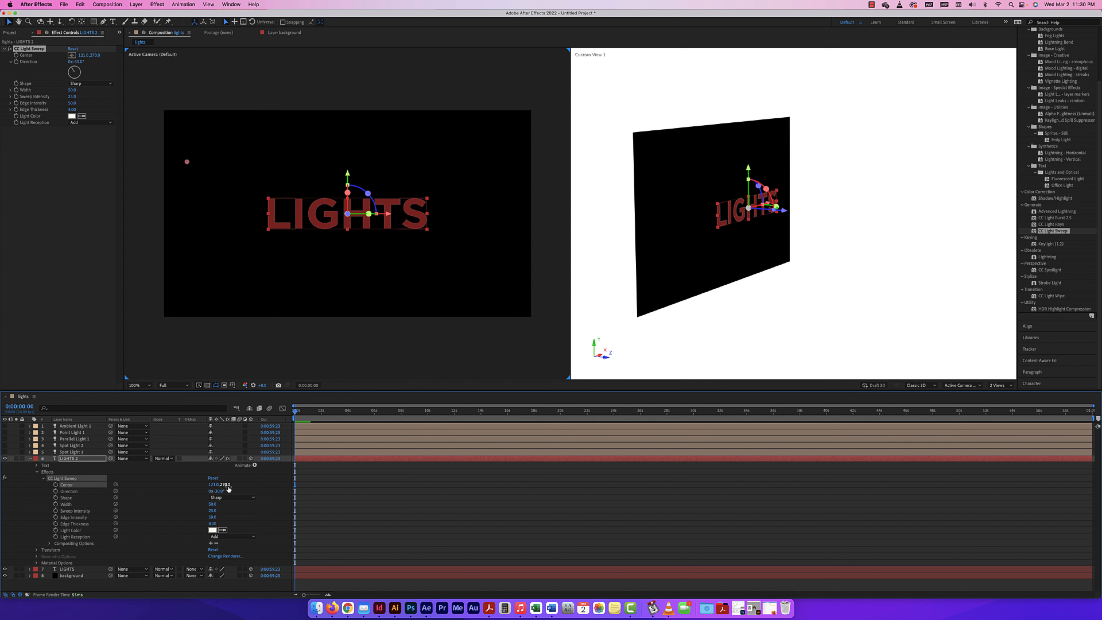
pyautogui.click(56, 484)
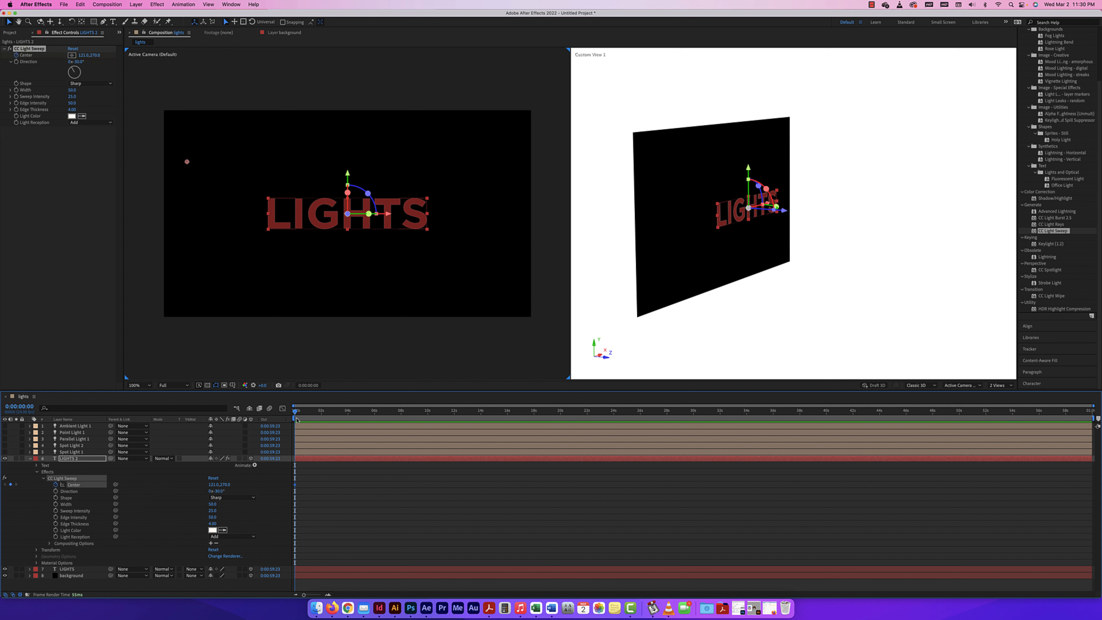
# Keyframe the CC Light Sweep center at about 1361, 270 at 0:00:03:04 and preview the sweep from the start
pyautogui.moveTo(296, 412); pyautogui.dragTo(337, 412)
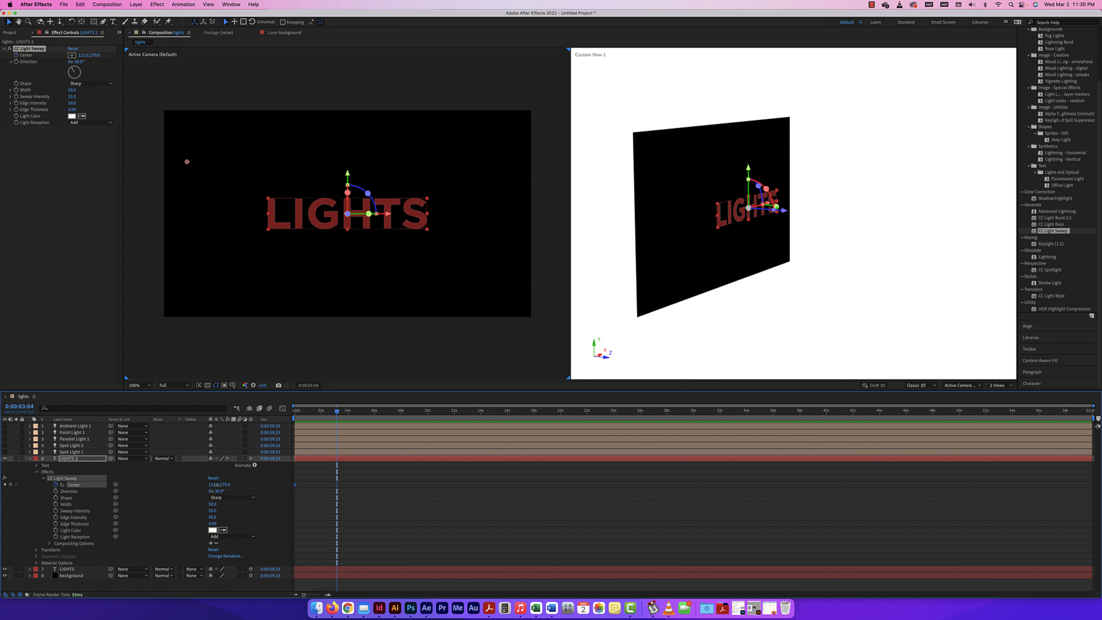
pyautogui.moveTo(215, 485); pyautogui.dragTo(260, 486)
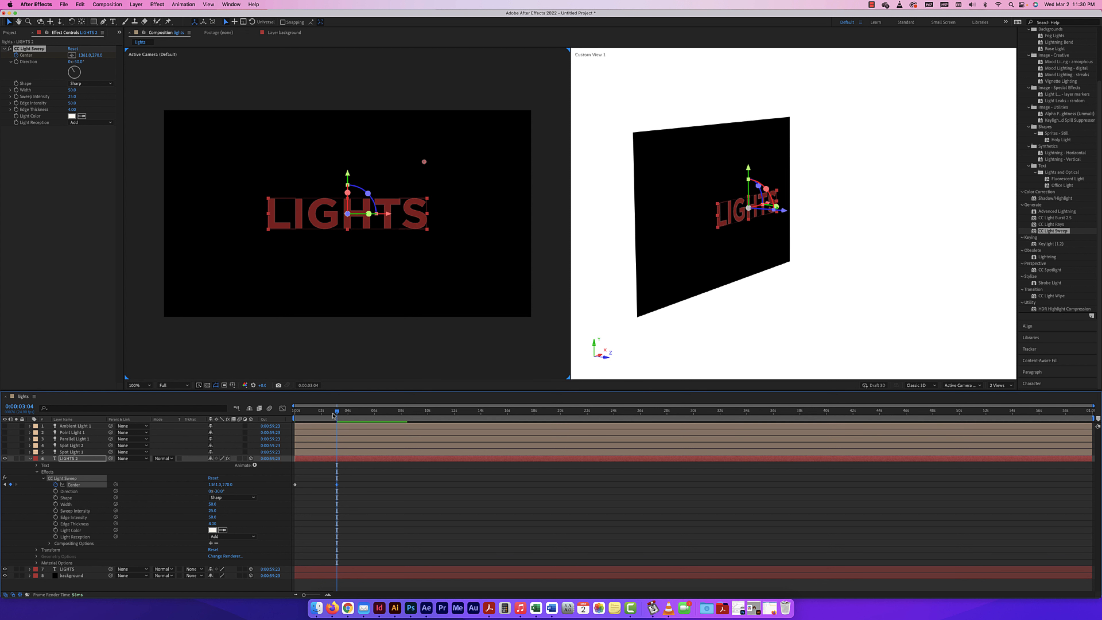
pyautogui.moveTo(336, 411); pyautogui.dragTo(276, 411)
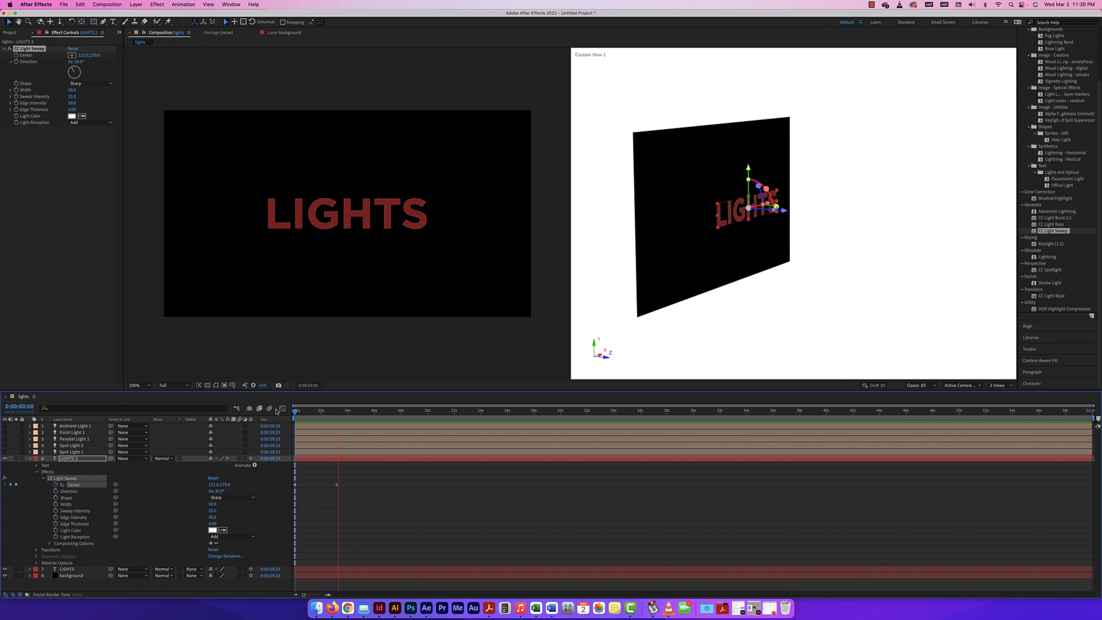
pyautogui.click(342, 411)
# At 0:00:01:17, set the light sweep's direction to 0°
pyautogui.moveTo(342, 411); pyautogui.dragTo(317, 411)
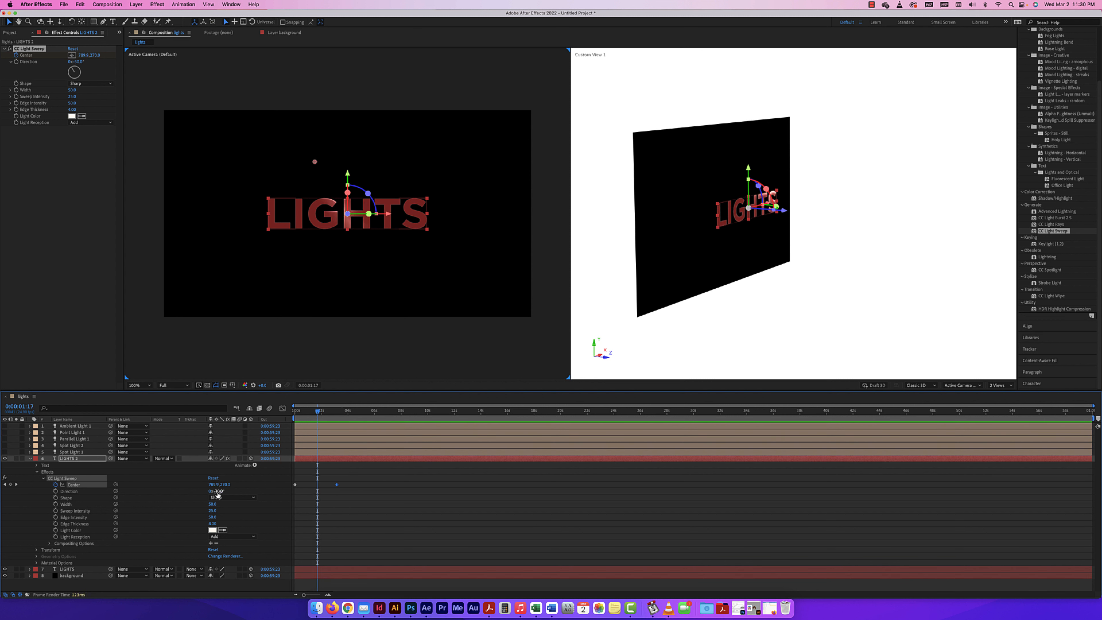
pyautogui.moveTo(219, 491)
pyautogui.mouseDown()
pyautogui.moveTo(236, 493)
pyautogui.moveTo(200, 492)
pyautogui.moveTo(216, 494)
pyautogui.mouseUp()
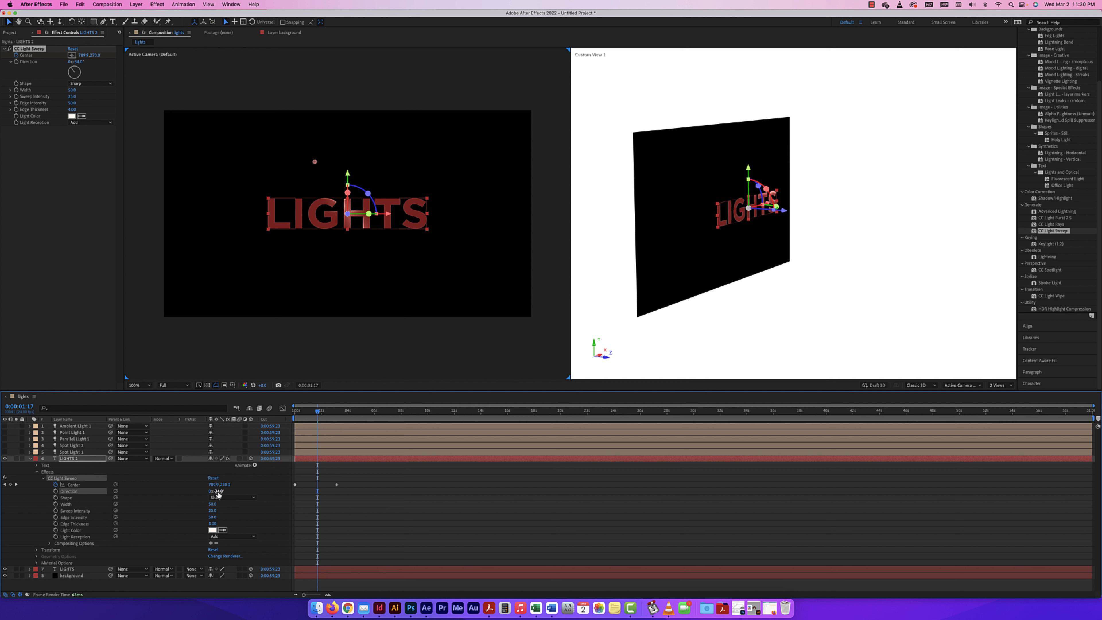
pyautogui.moveTo(217, 491); pyautogui.dragTo(227, 491)
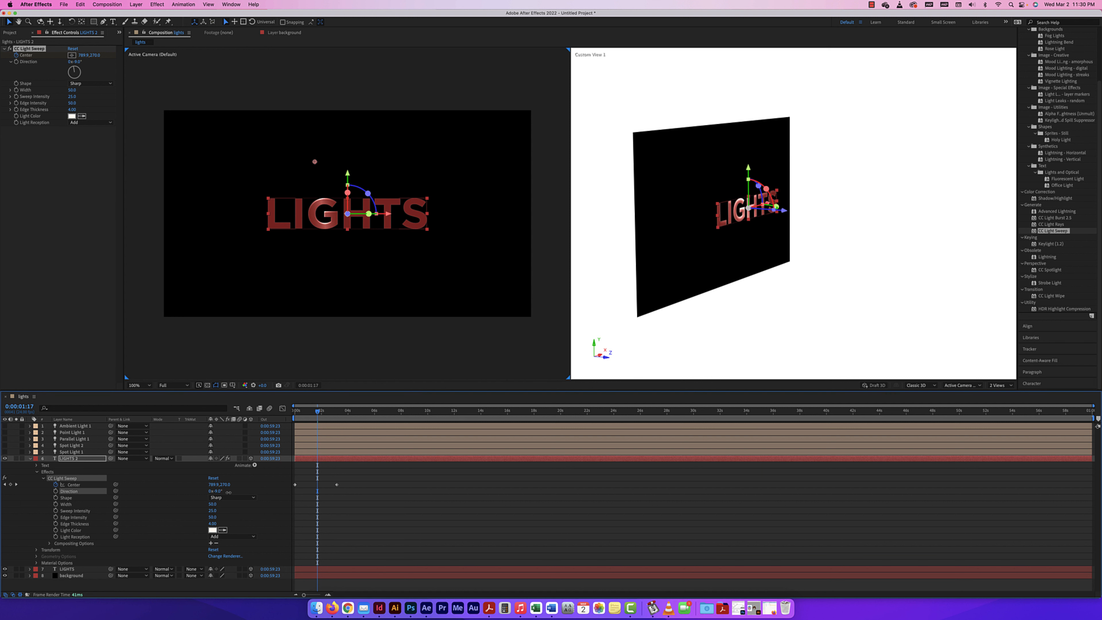
pyautogui.moveTo(229, 492); pyautogui.dragTo(231, 491)
pyautogui.click(220, 491)
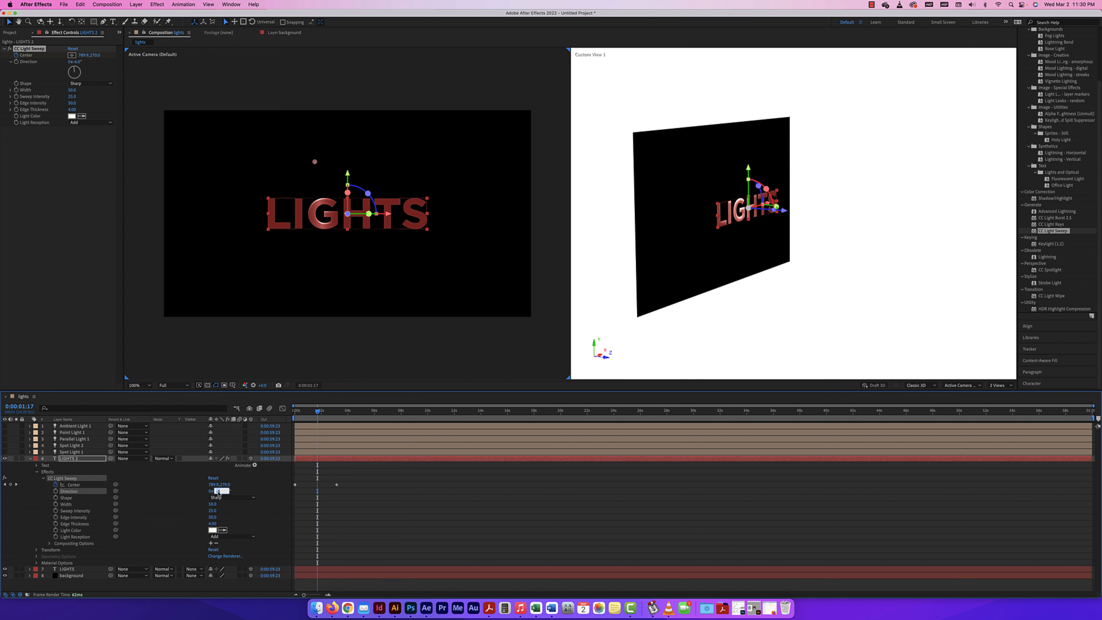
pyautogui.write('0')
pyautogui.press('Return')
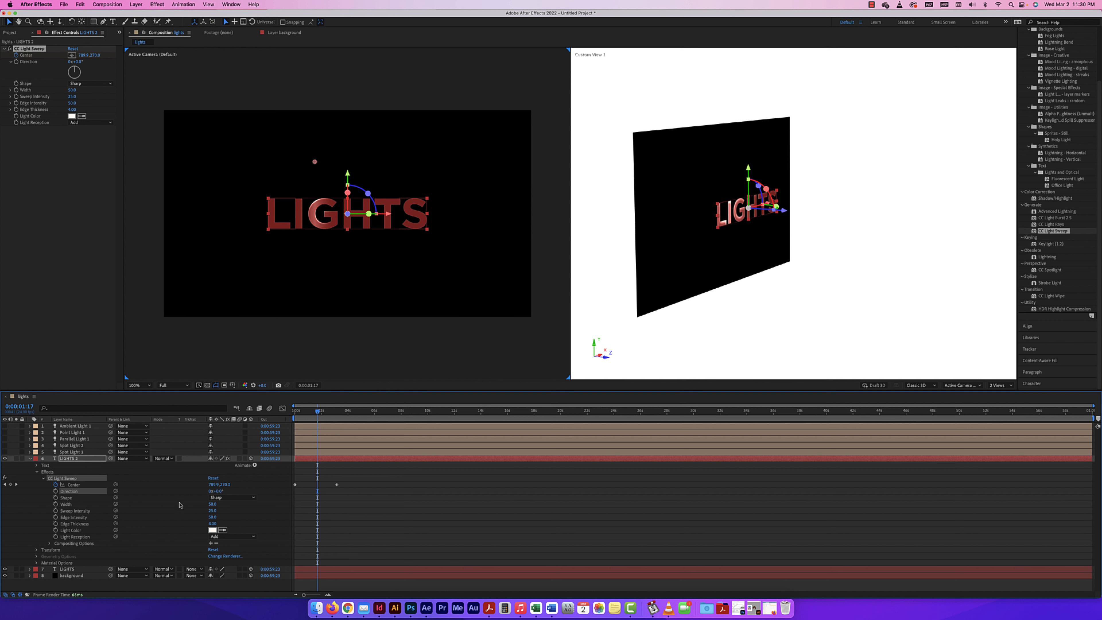
# Change the light sweep's shape to Smooth
pyautogui.click(215, 505)
pyautogui.click(229, 497)
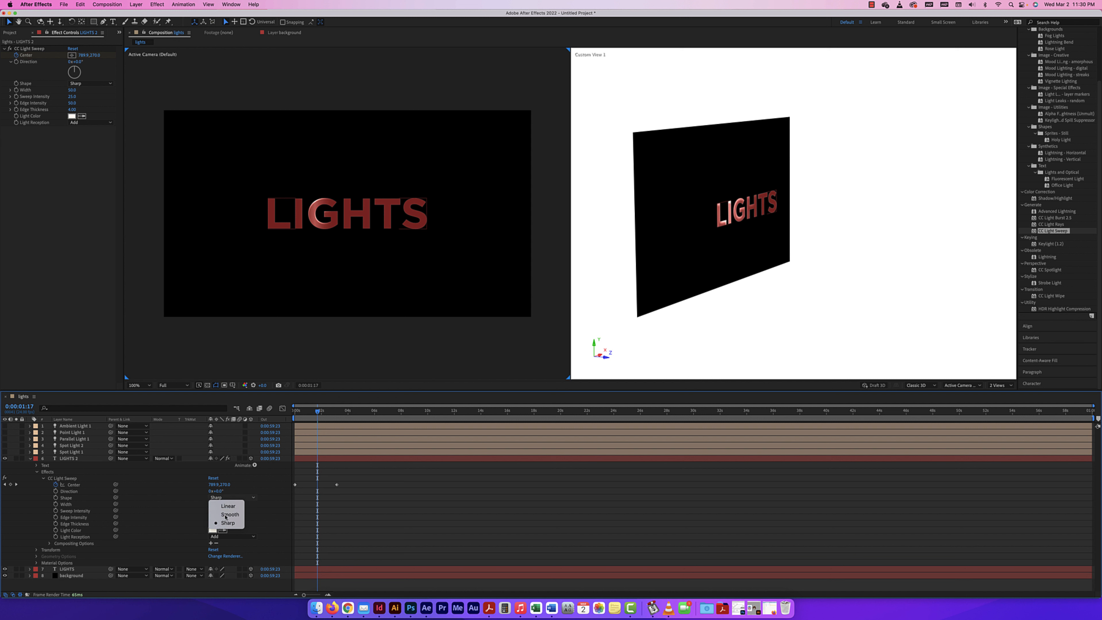
pyautogui.click(228, 514)
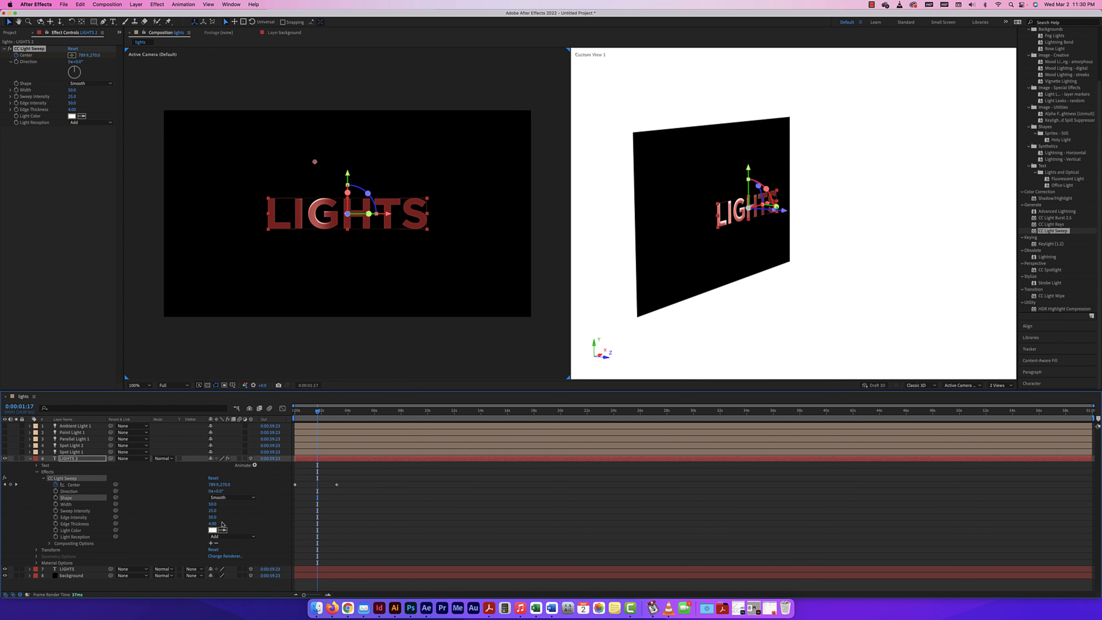
# Adjust the light sweep's width to about 17, its sweep intensity to about 48 and its edge intensity to about 107
pyautogui.press(',')
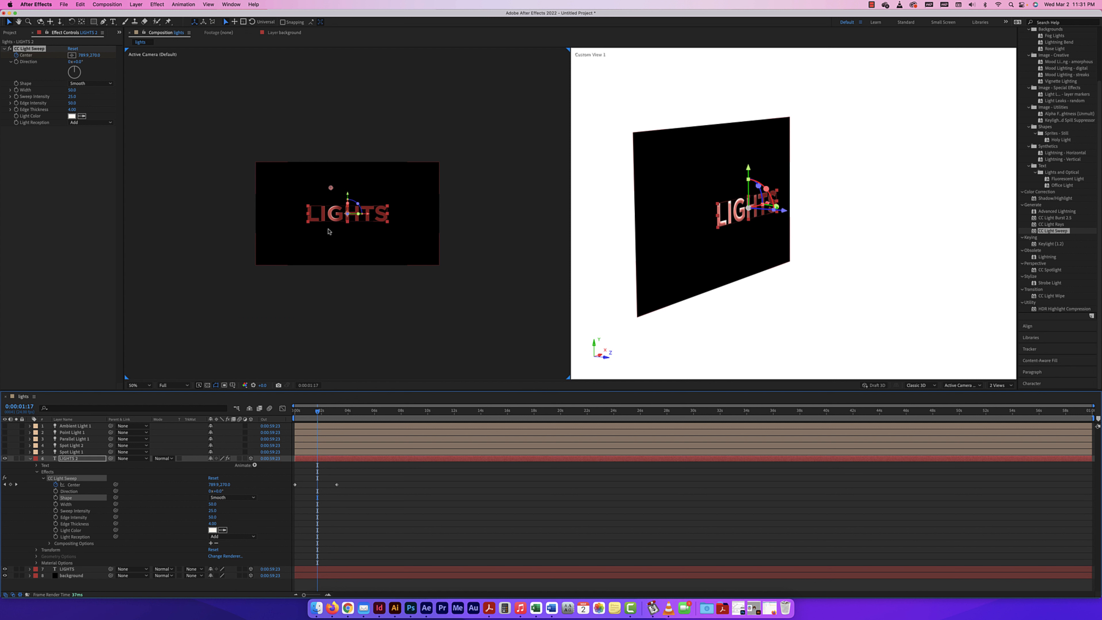
pyautogui.press('.')
pyautogui.press('.')
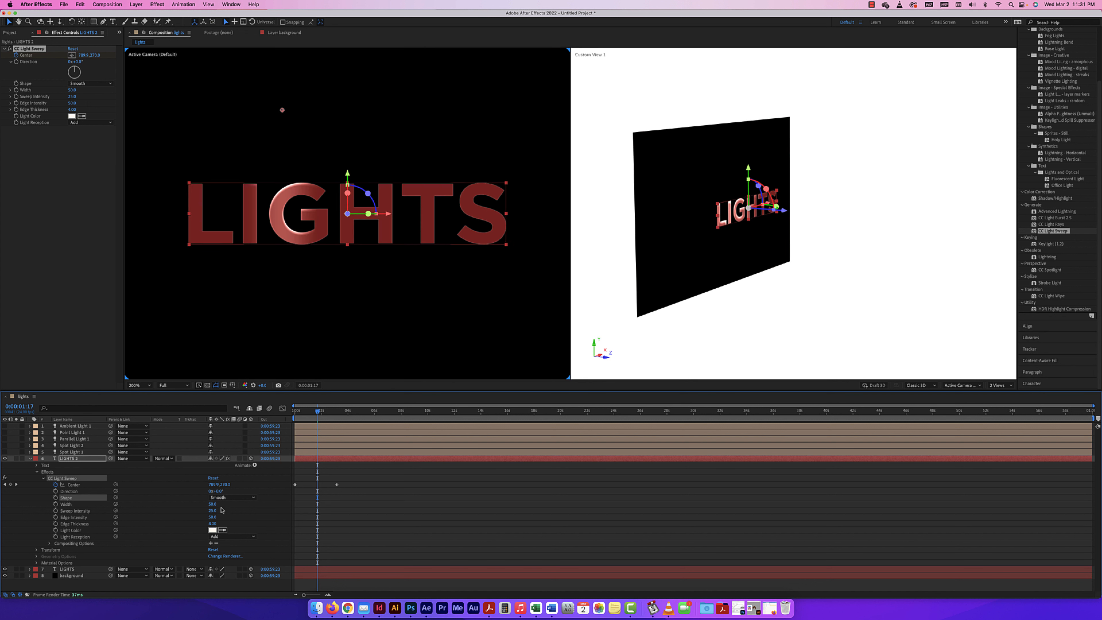
pyautogui.moveTo(212, 504)
pyautogui.mouseDown()
pyautogui.moveTo(237, 506)
pyautogui.moveTo(198, 506)
pyautogui.moveTo(234, 512)
pyautogui.moveTo(218, 512)
pyautogui.mouseUp()
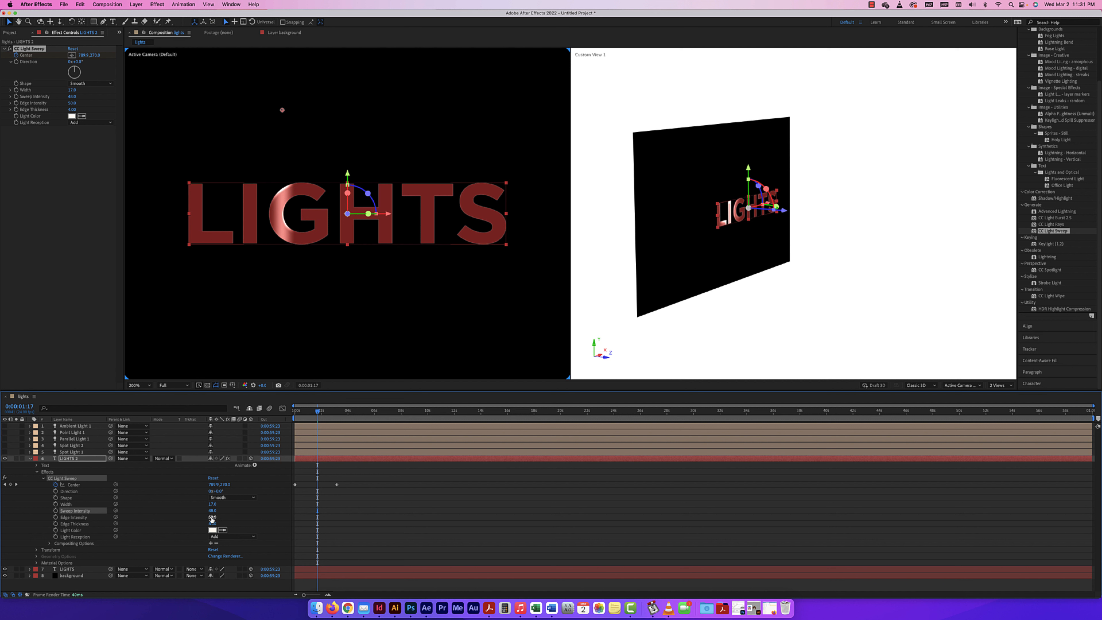
pyautogui.moveTo(216, 518); pyautogui.dragTo(234, 518)
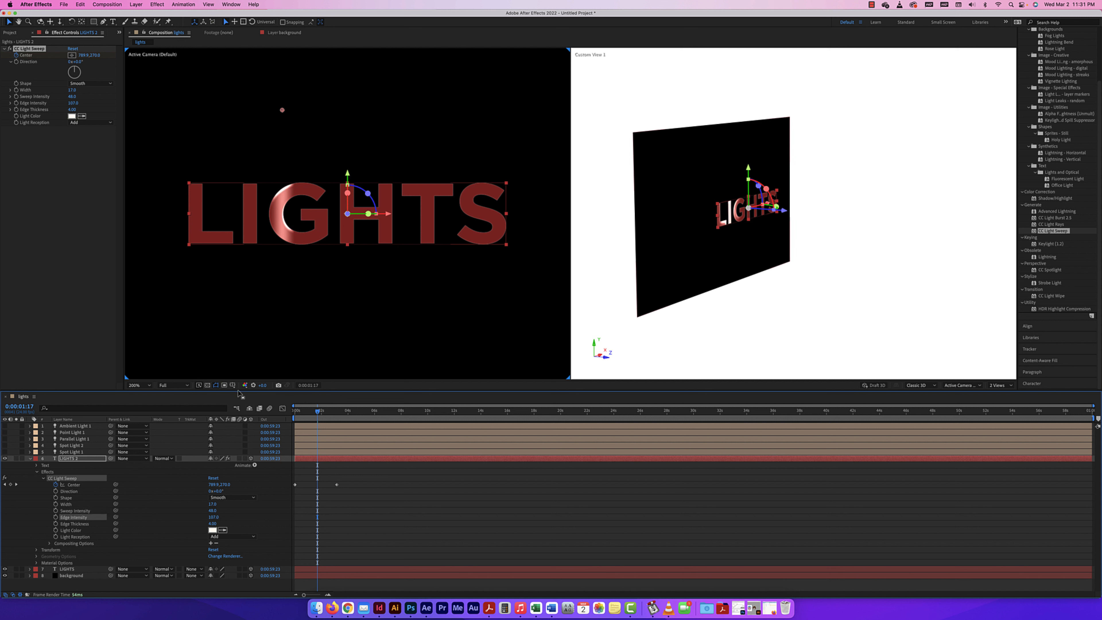
# Change the sweep's light color to a saturated orange and keep its light reception set to Add
pyautogui.click(212, 530)
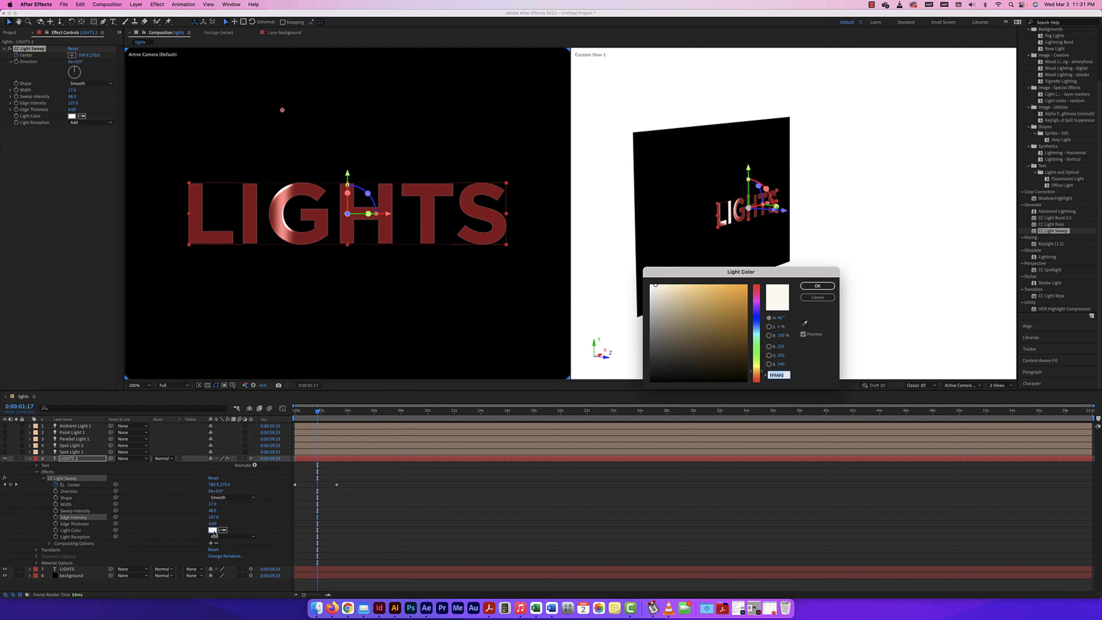
pyautogui.moveTo(729, 338); pyautogui.dragTo(747, 284)
pyautogui.click(808, 286)
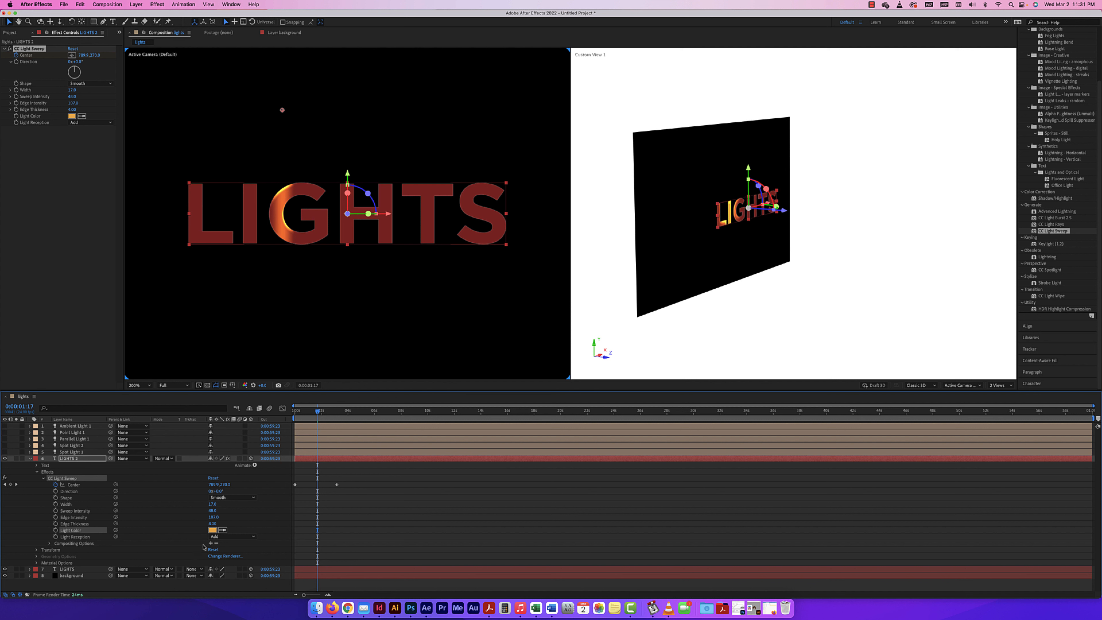
pyautogui.click(220, 538)
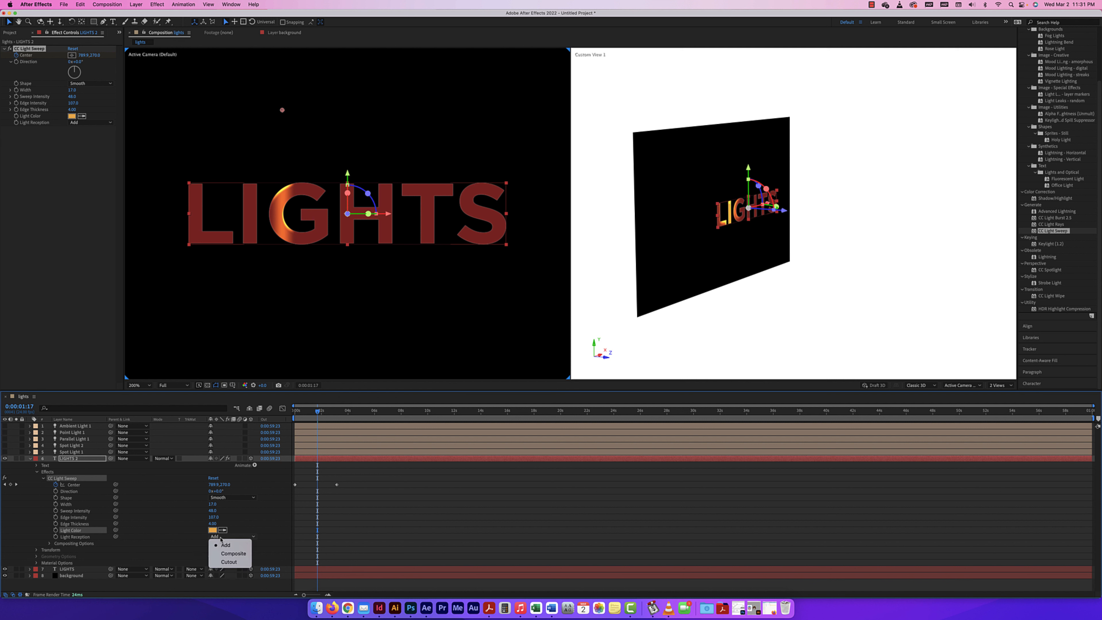
pyautogui.click(236, 546)
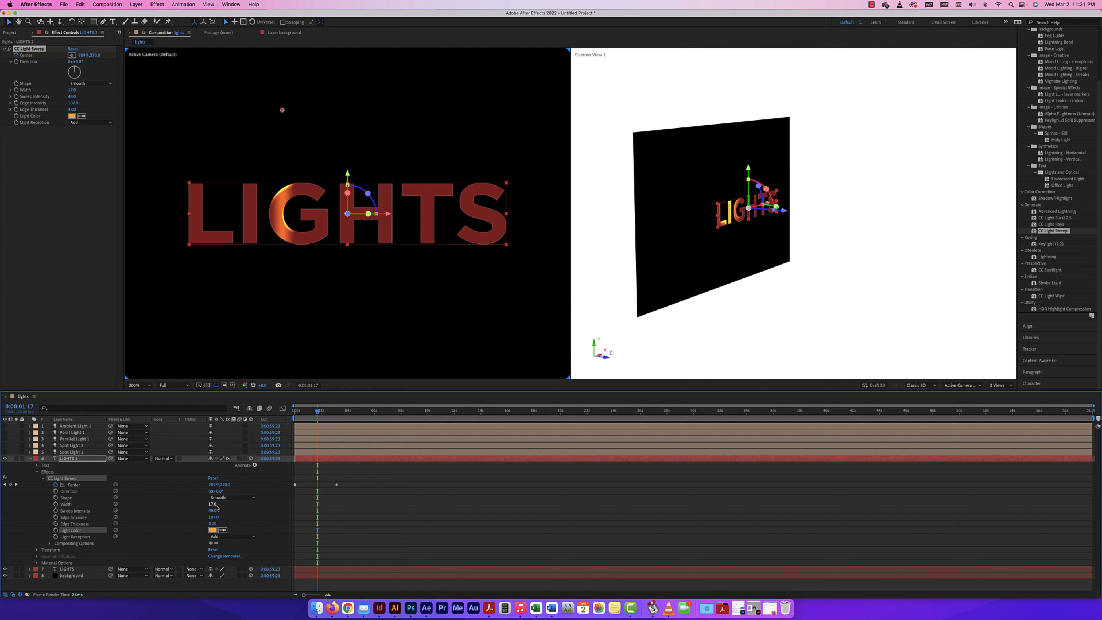
# Play the orange light sweep animation across the text from the beginning of the composition
pyautogui.press('pageup')
pyautogui.click(292, 413)
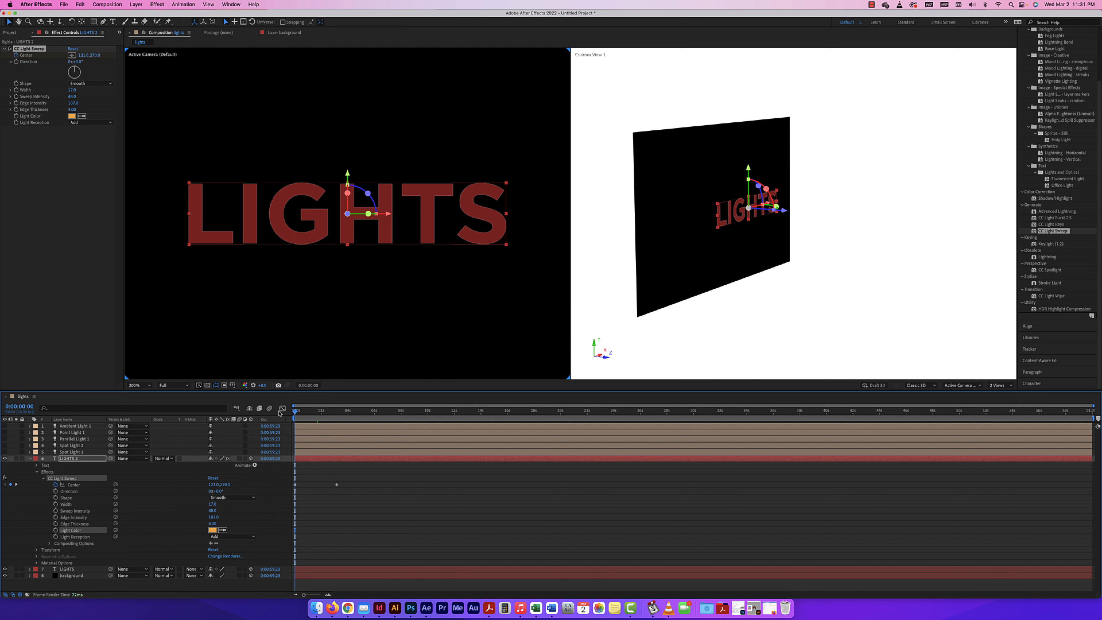
pyautogui.press(',')
pyautogui.press('space')
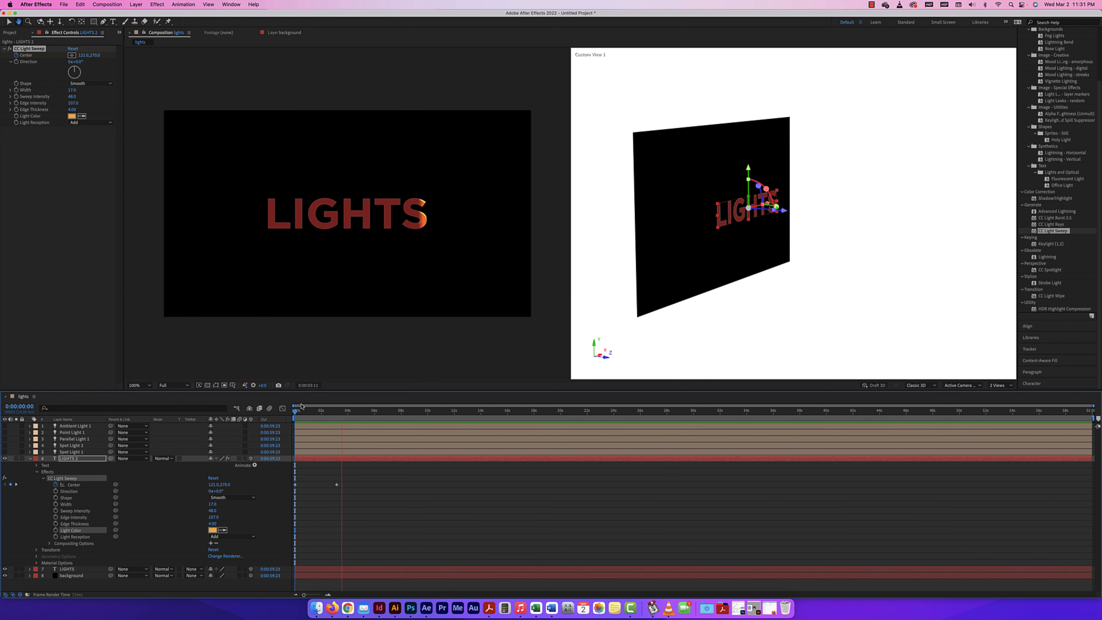
pyautogui.press('space')
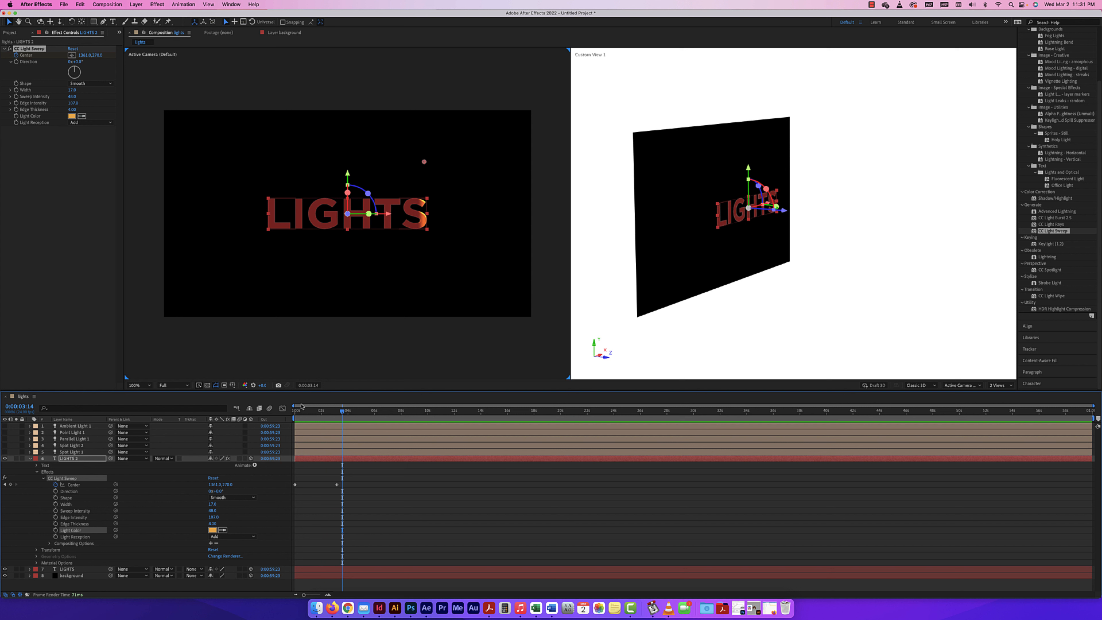